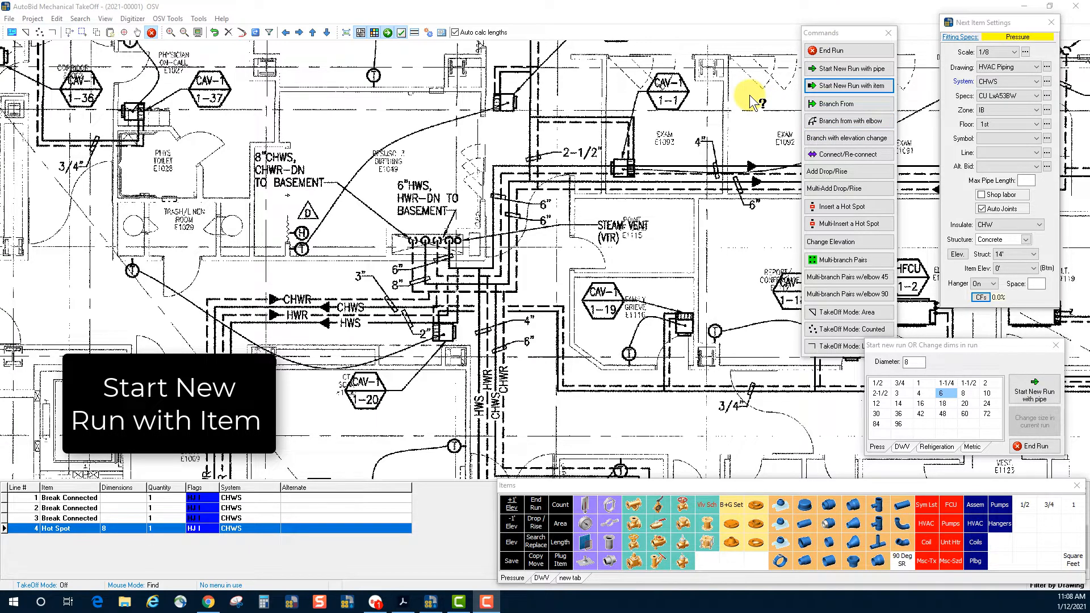
# Step: Start a new run with item on the CHWR system, ending at elevation 12', with an 8-inch Fig 261 GCS Clamp as the first item
pyautogui.click(853, 86)
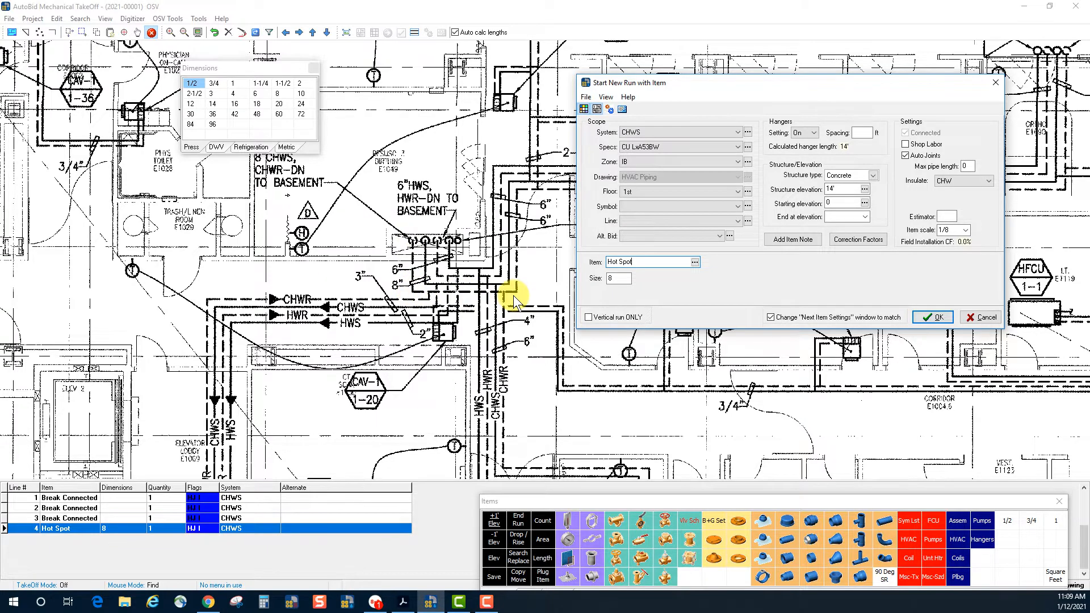
pyautogui.click(659, 131)
pyautogui.click(658, 141)
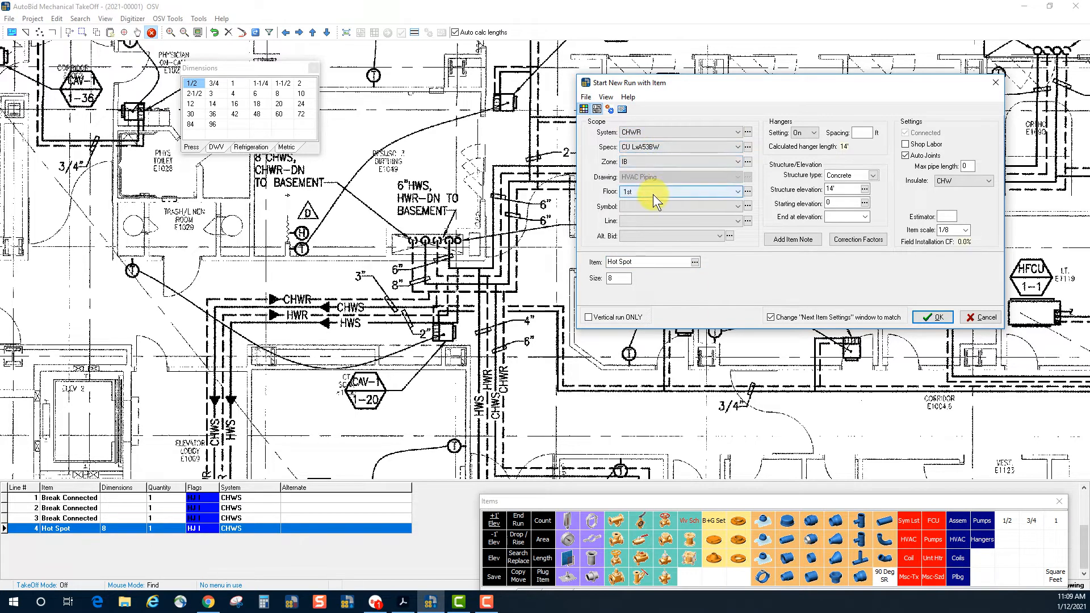
pyautogui.click(843, 203)
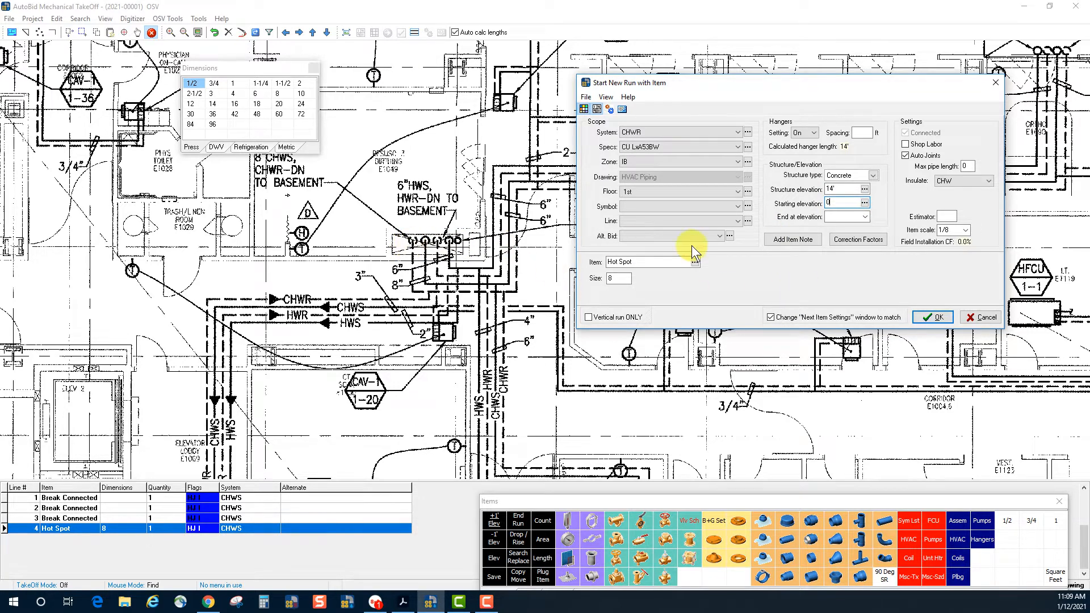
pyautogui.click(835, 218)
pyautogui.write('12')
pyautogui.click(644, 262)
pyautogui.click(592, 546)
pyautogui.click(934, 318)
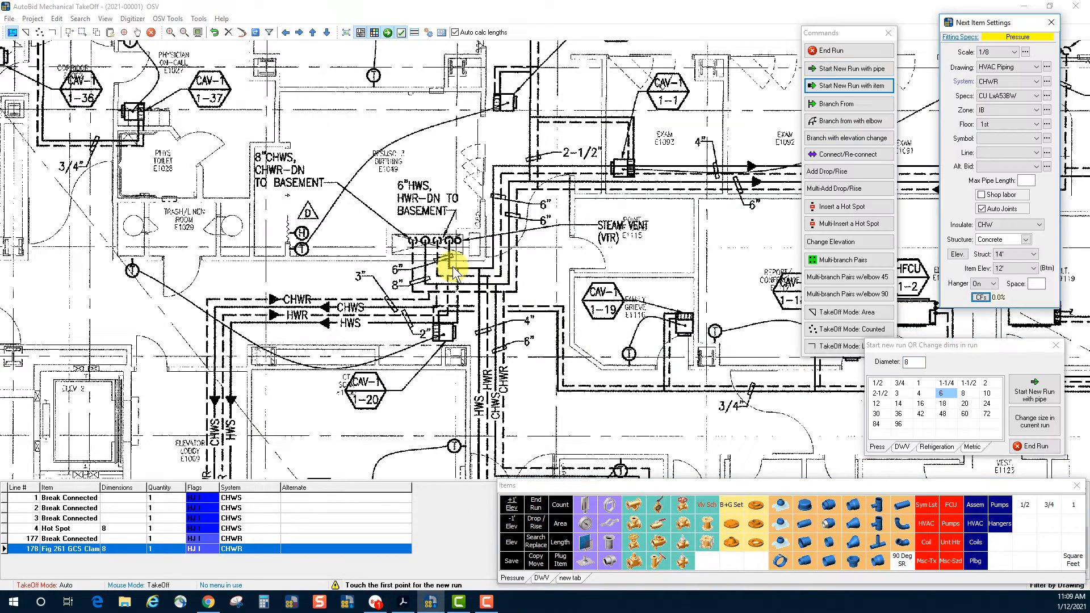
# Step: Draw the 8-inch CHWR run from the leftmost basement riser, about 4'7" down the plan and about 8'6" right along the return line
pyautogui.click(411, 242)
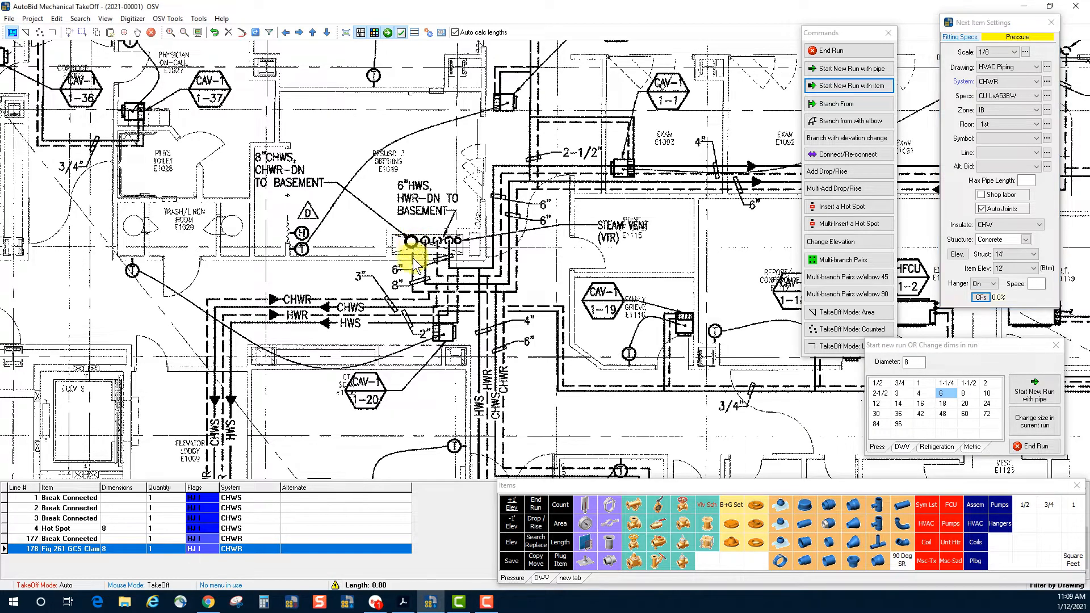
pyautogui.click(411, 292)
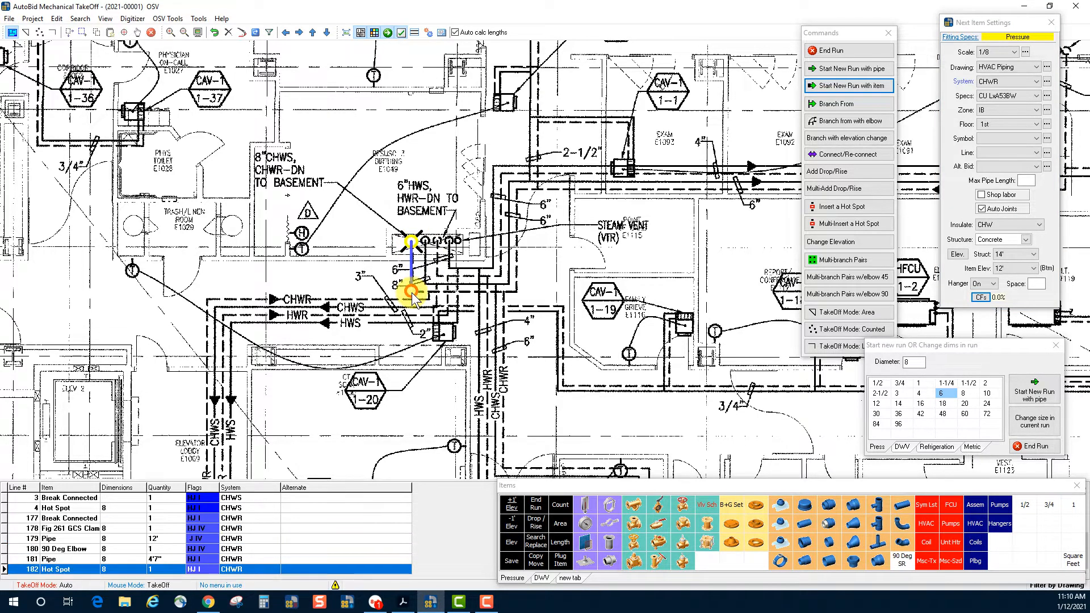
pyautogui.click(410, 245)
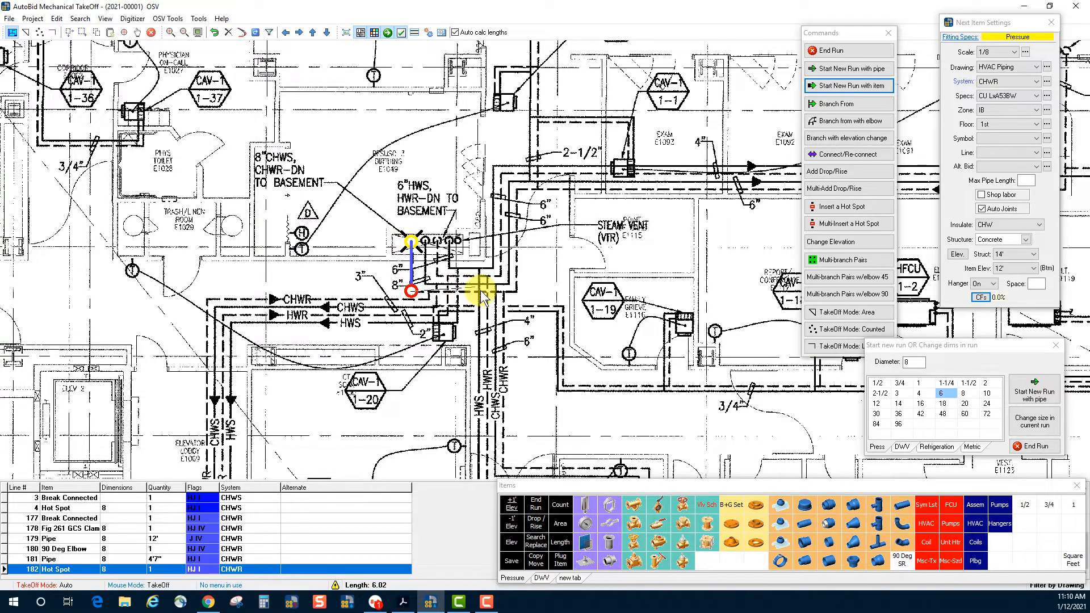
pyautogui.click(503, 292)
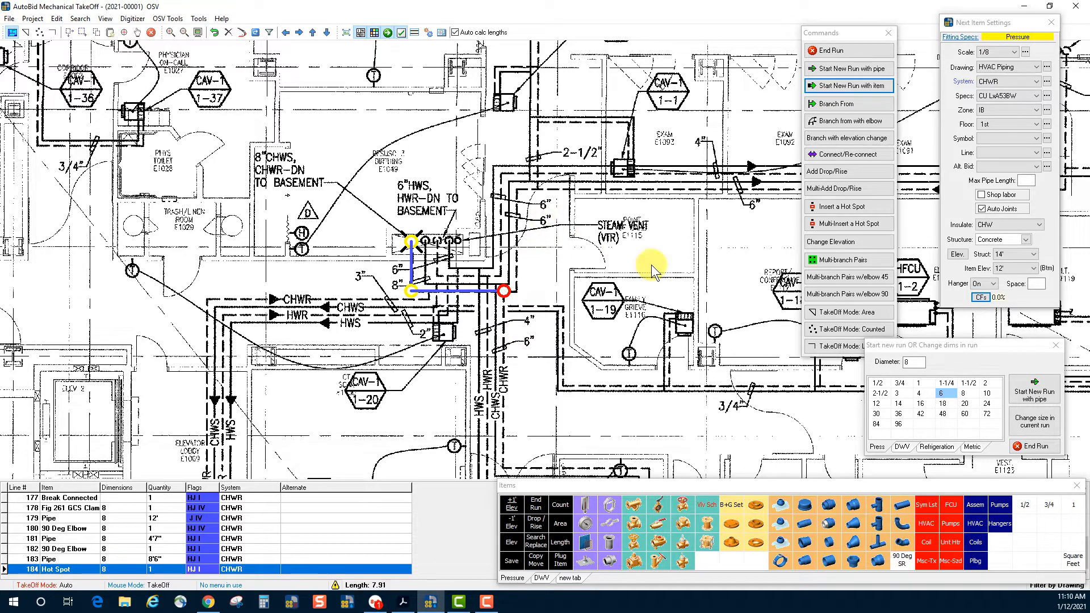
# Step: Continue the run in 6-inch pipe about 1'1" right, 9'5" up the plan and 1'11" right, and end the run
pyautogui.click(947, 395)
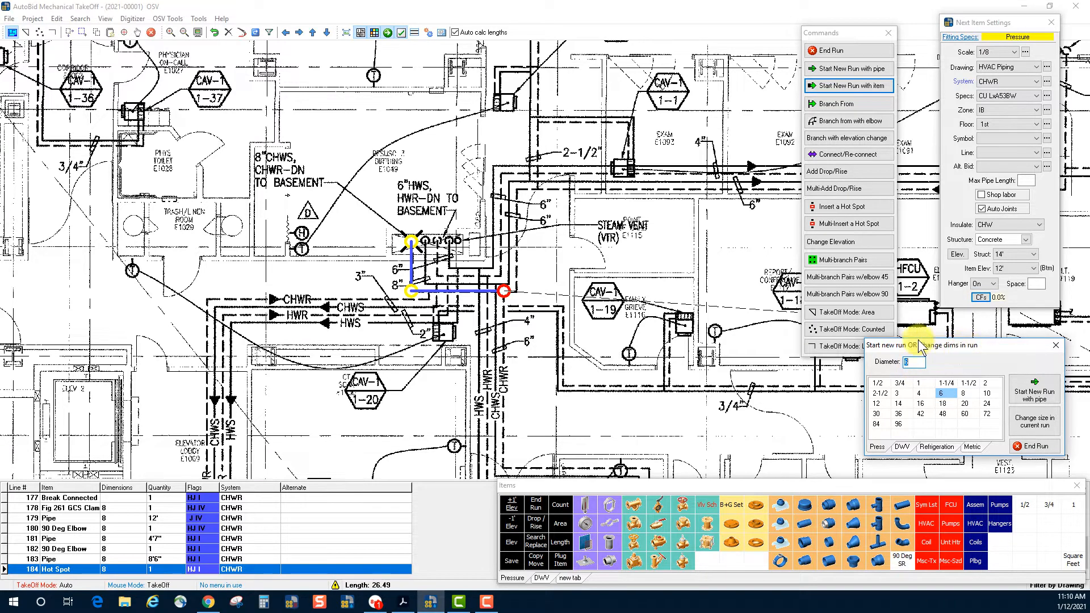
pyautogui.click(516, 291)
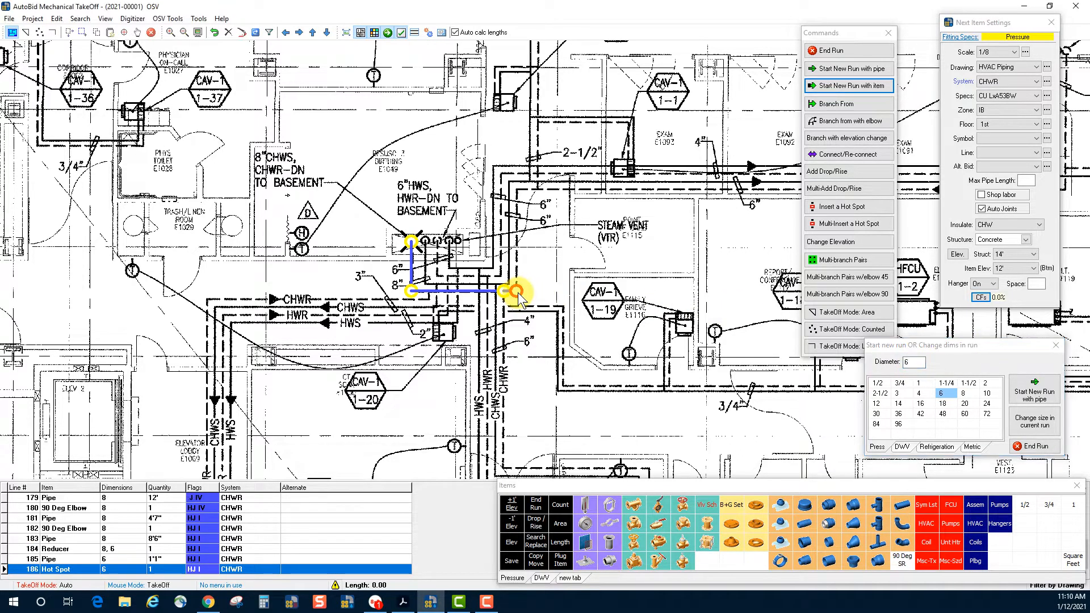
pyautogui.click(516, 190)
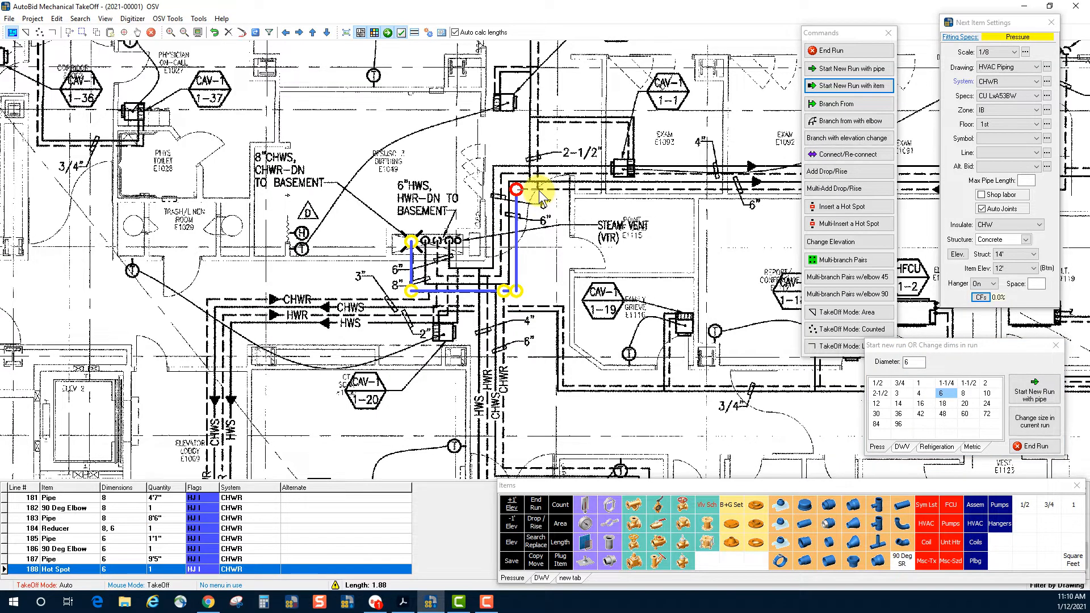
pyautogui.click(539, 191)
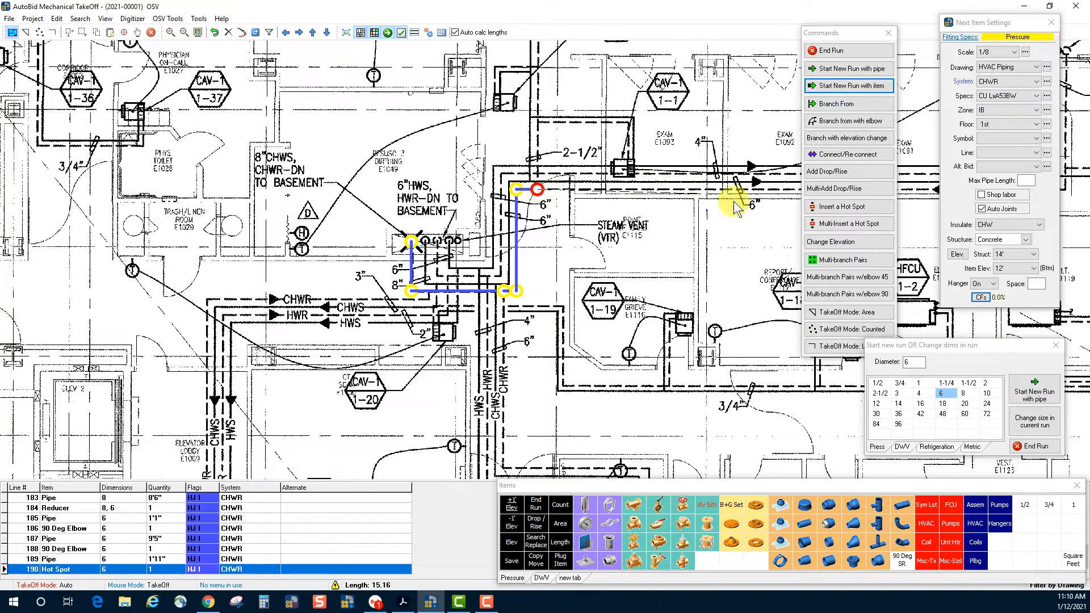
pyautogui.click(818, 53)
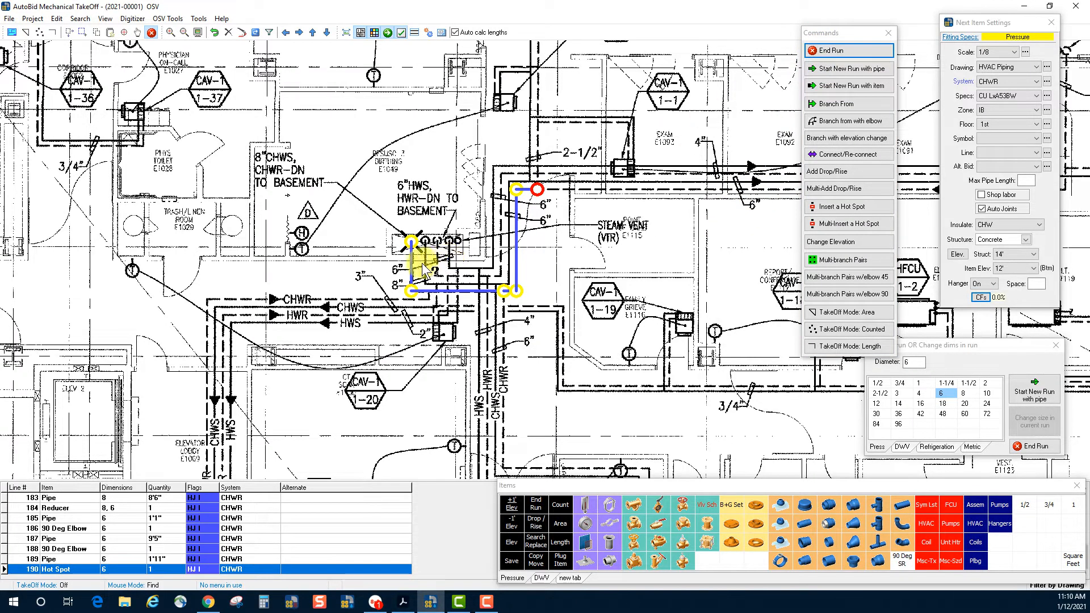
# Step: Review the vertical takeoff of the CHWR riser at the run's starting point
pyautogui.doubleClick(410, 243)
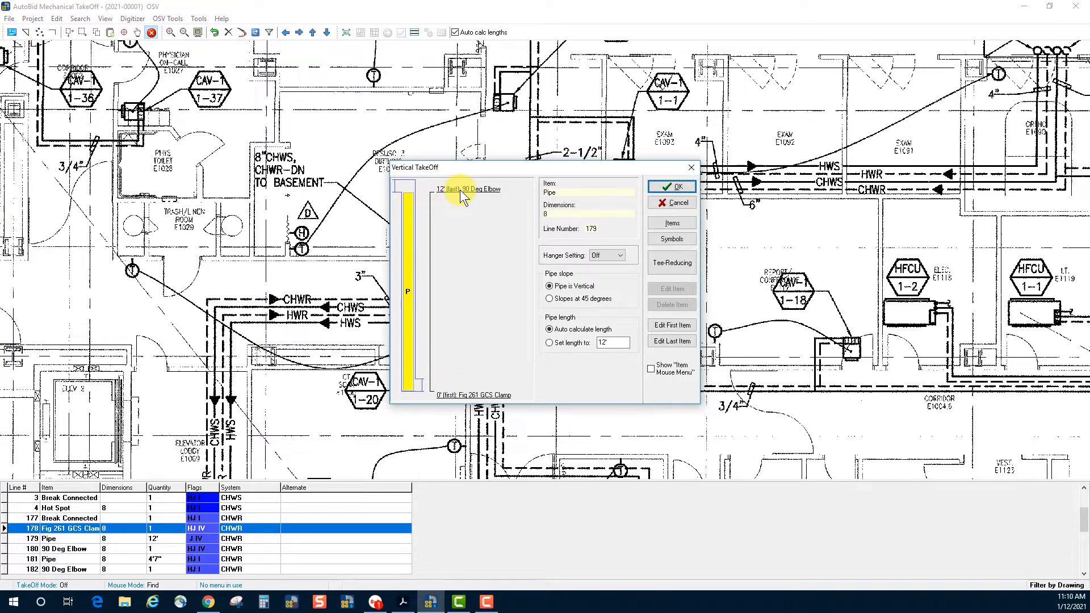
pyautogui.click(672, 186)
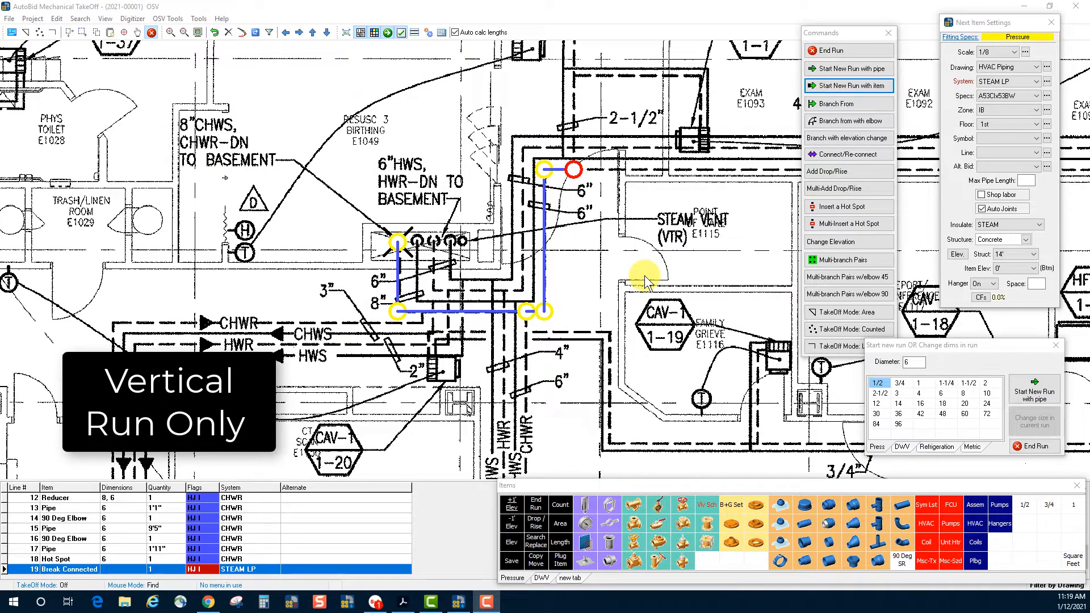
# Step: Place a vertical-only 6-inch STEAM LP run with a hot spot at the steam vent, ending at elevation 14', and end the run
pyautogui.click(837, 88)
pyautogui.click(837, 87)
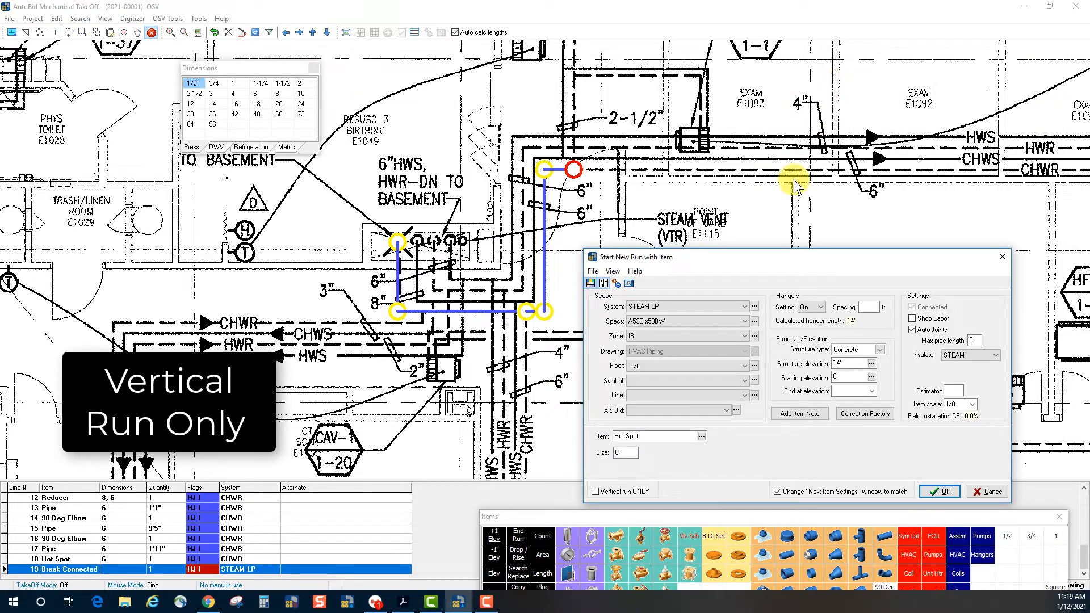
pyautogui.moveTo(758, 257); pyautogui.dragTo(766, 219)
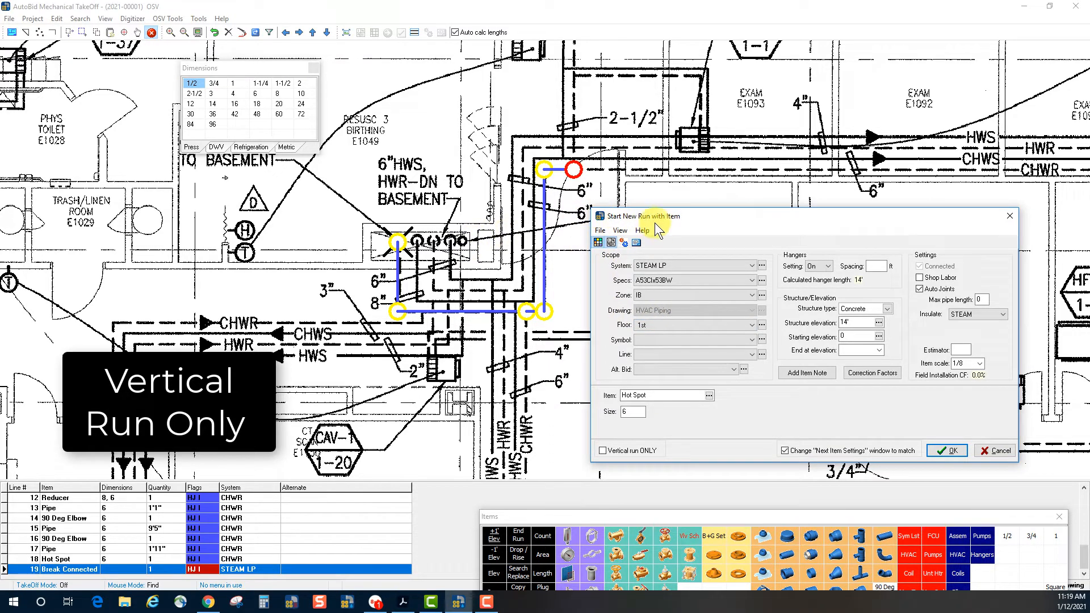
pyautogui.moveTo(703, 220); pyautogui.dragTo(701, 251)
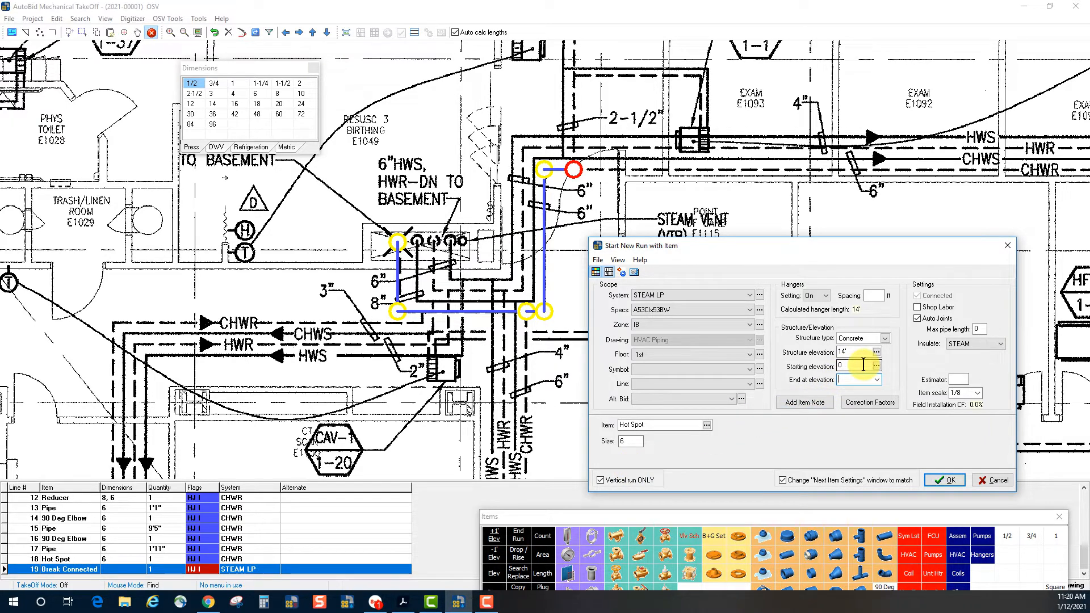
pyautogui.write('14')
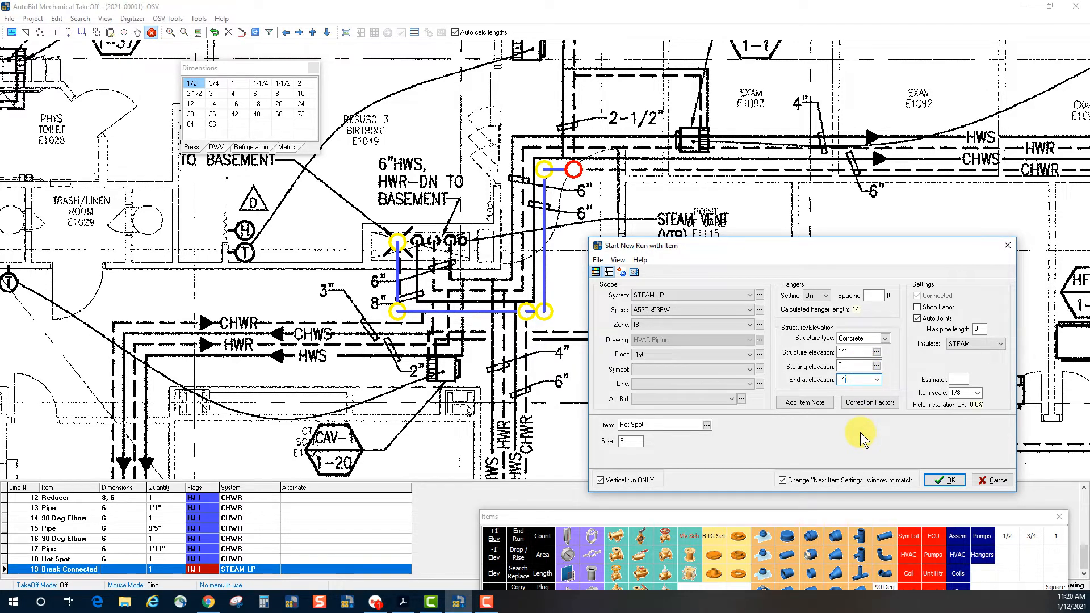
pyautogui.click(945, 482)
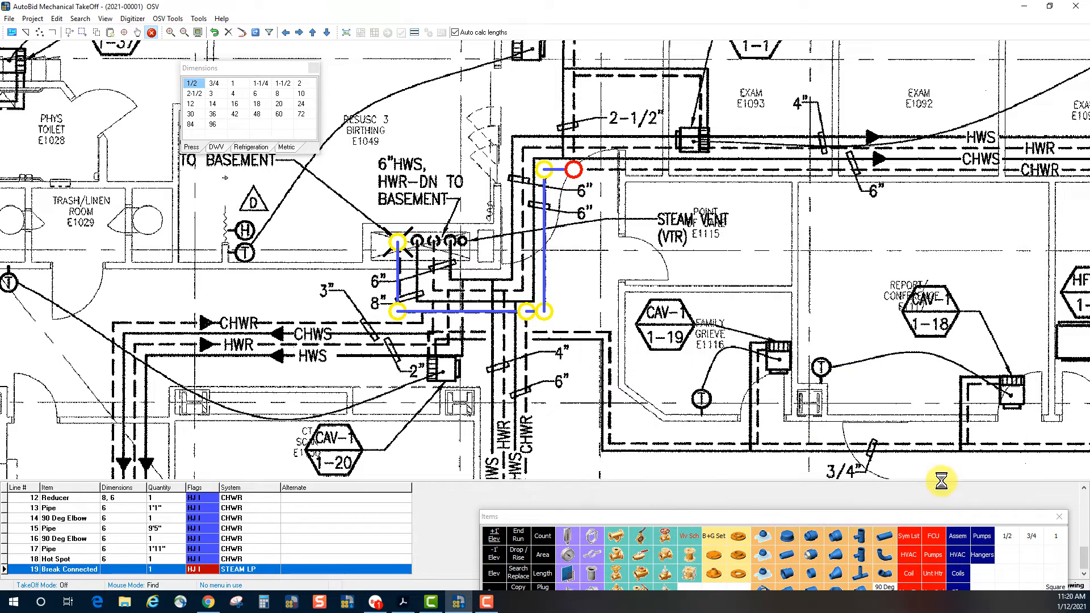
pyautogui.click(463, 244)
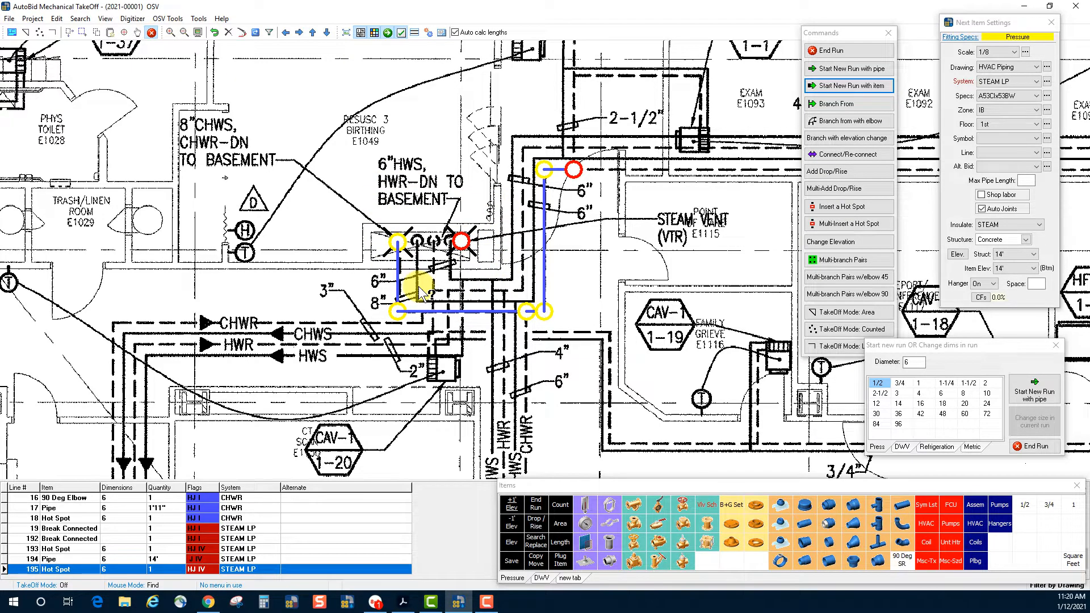
pyautogui.click(839, 52)
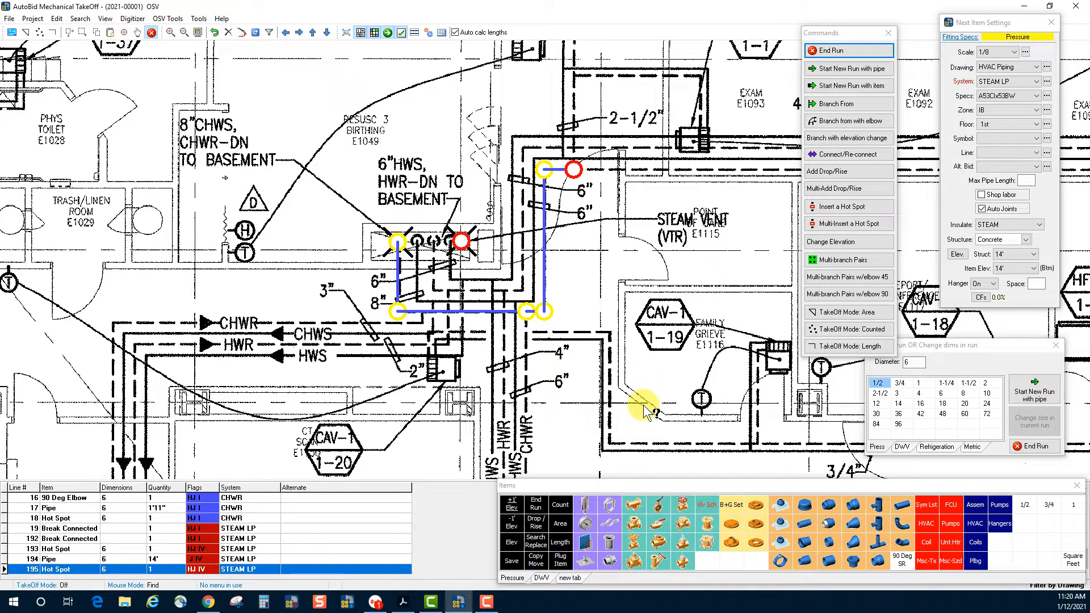
# Step: Change the first item of the steam vent's vertical run to a Fig 261 GCS Clamp
pyautogui.click(462, 243)
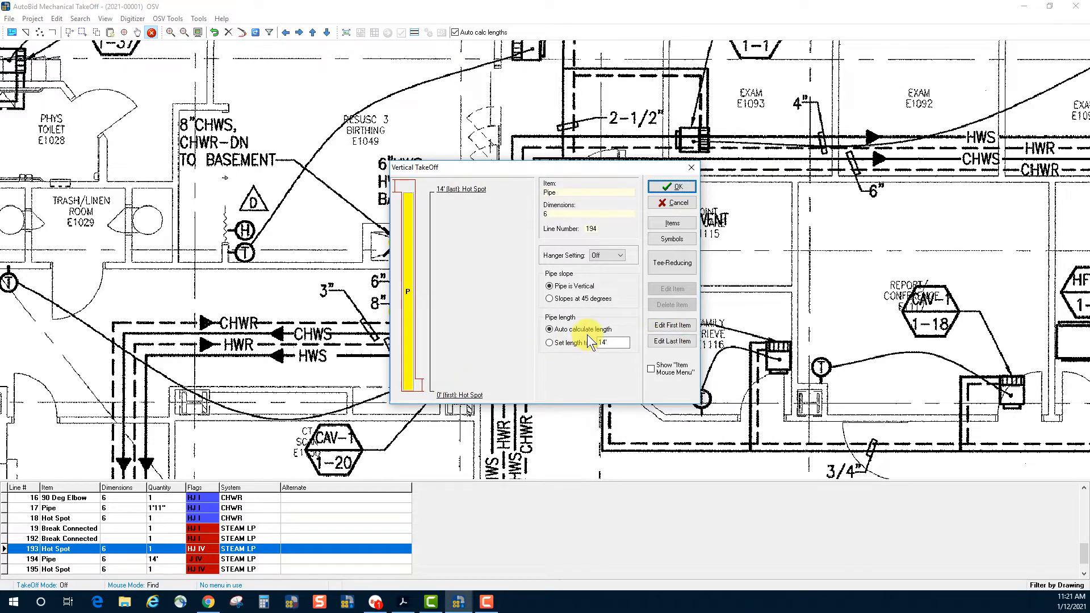
pyautogui.click(665, 327)
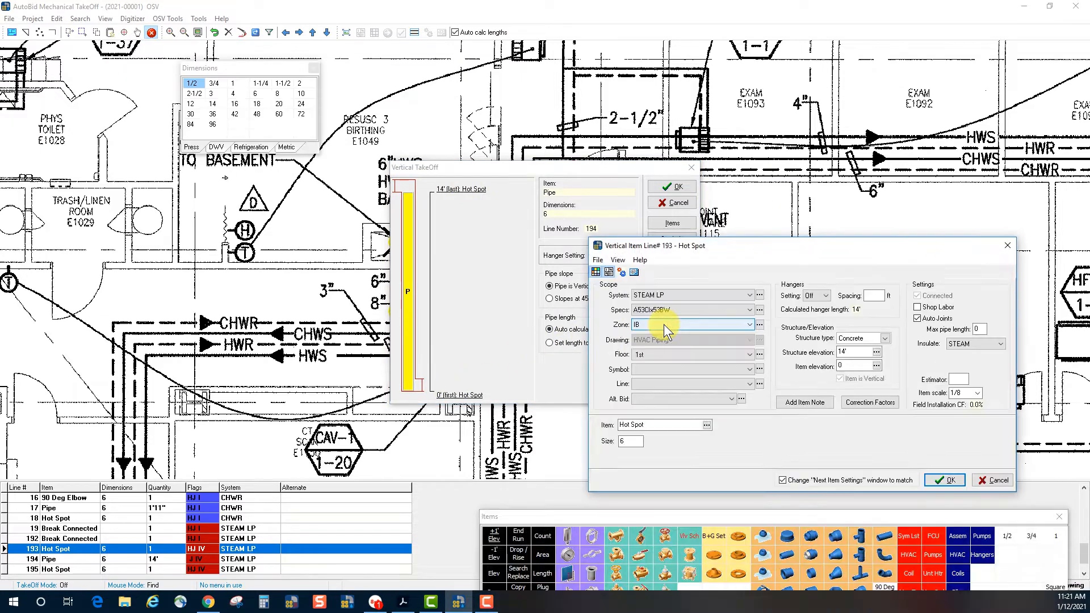
pyautogui.click(592, 555)
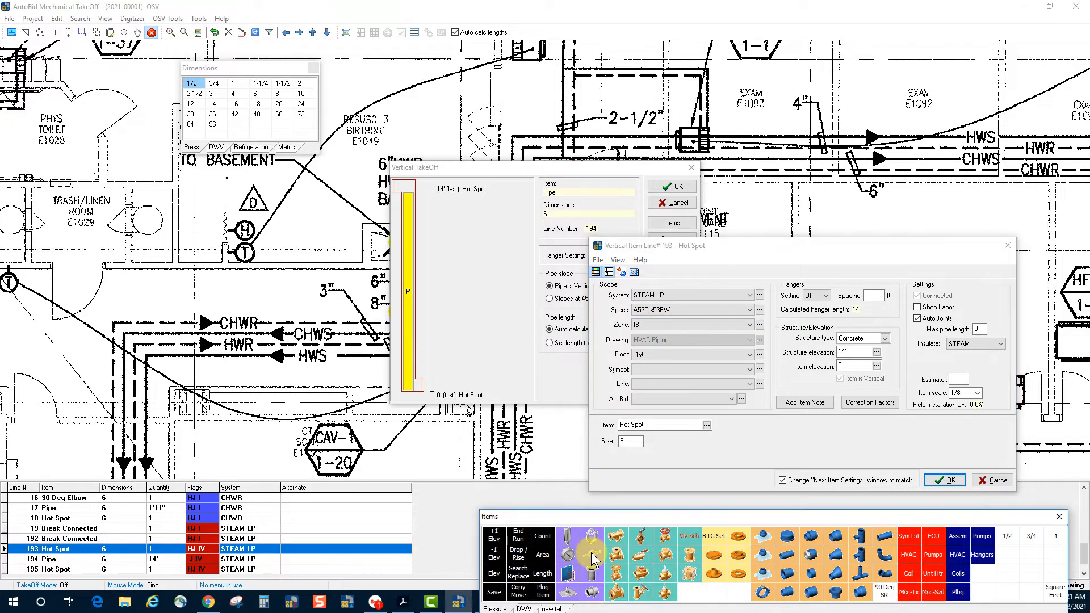
pyautogui.click(939, 479)
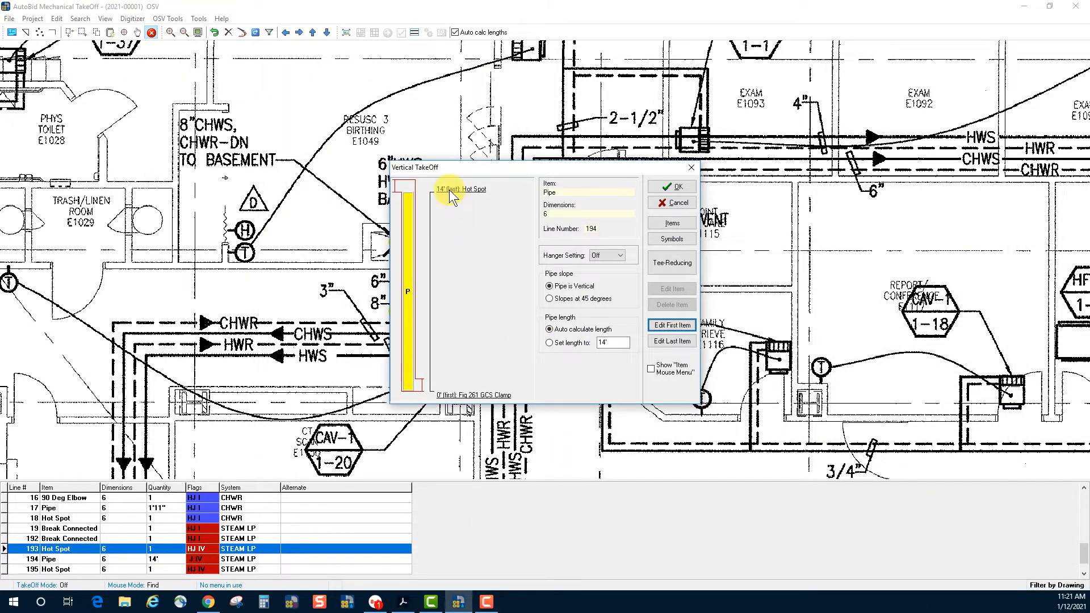
# Step: Change the last item of the steam vent's vertical run to Sleeve - Floor and accept the vertical takeoff
pyautogui.click(678, 342)
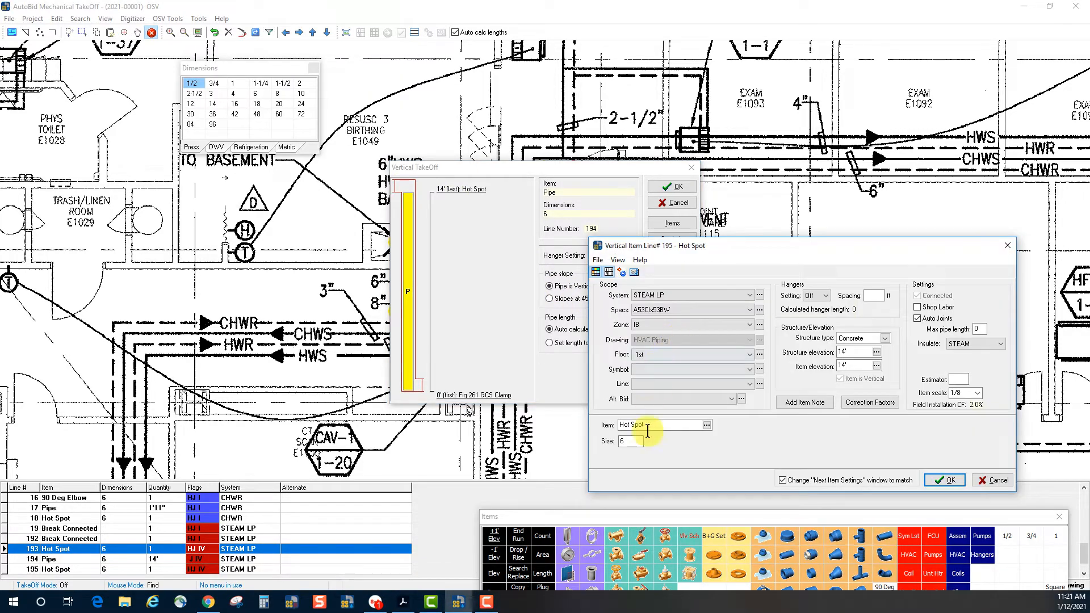
pyautogui.click(591, 574)
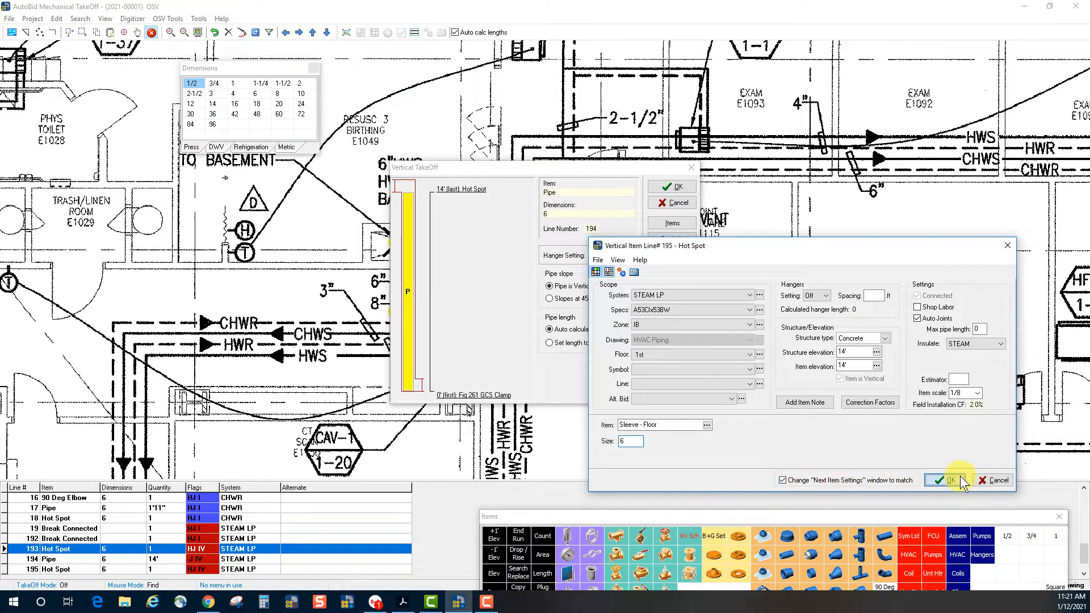
pyautogui.click(928, 481)
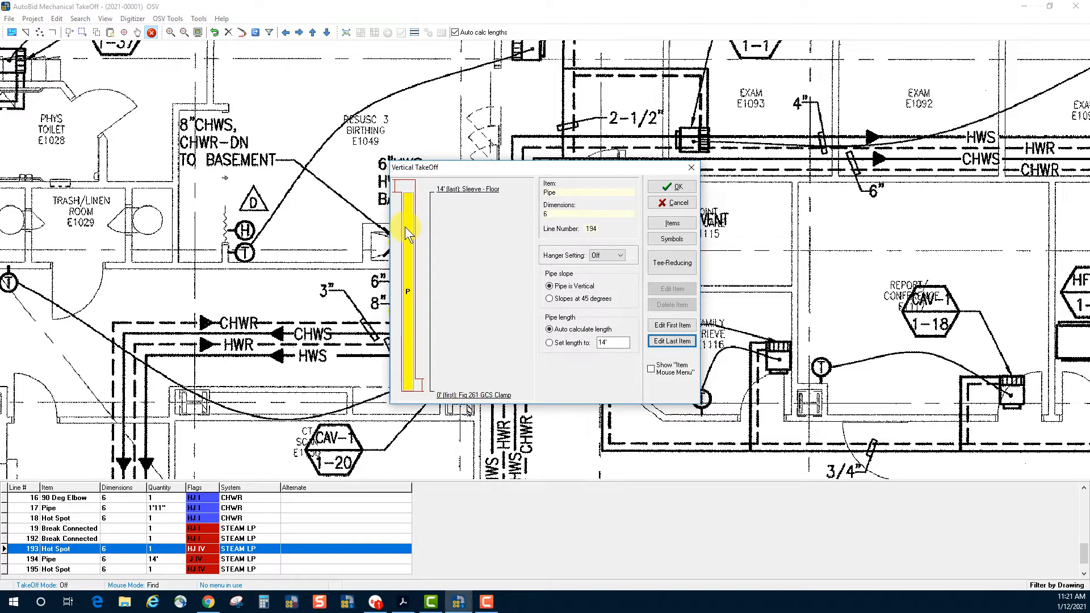
pyautogui.click(679, 185)
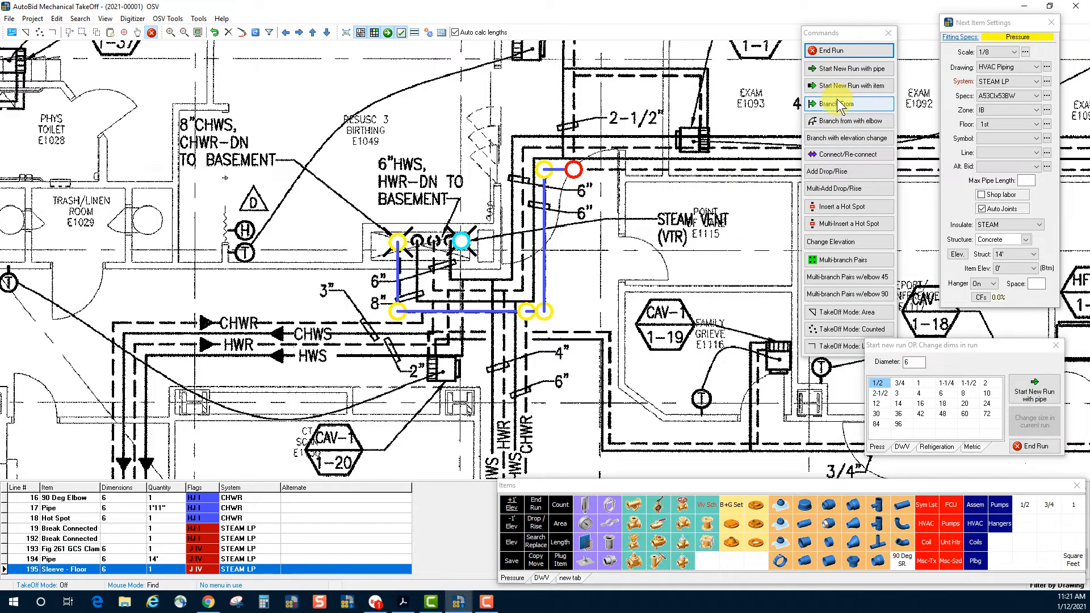
# Step: Start another STEAM LP run with a 6-inch hot spot, without the vertical-only option
pyautogui.click(842, 86)
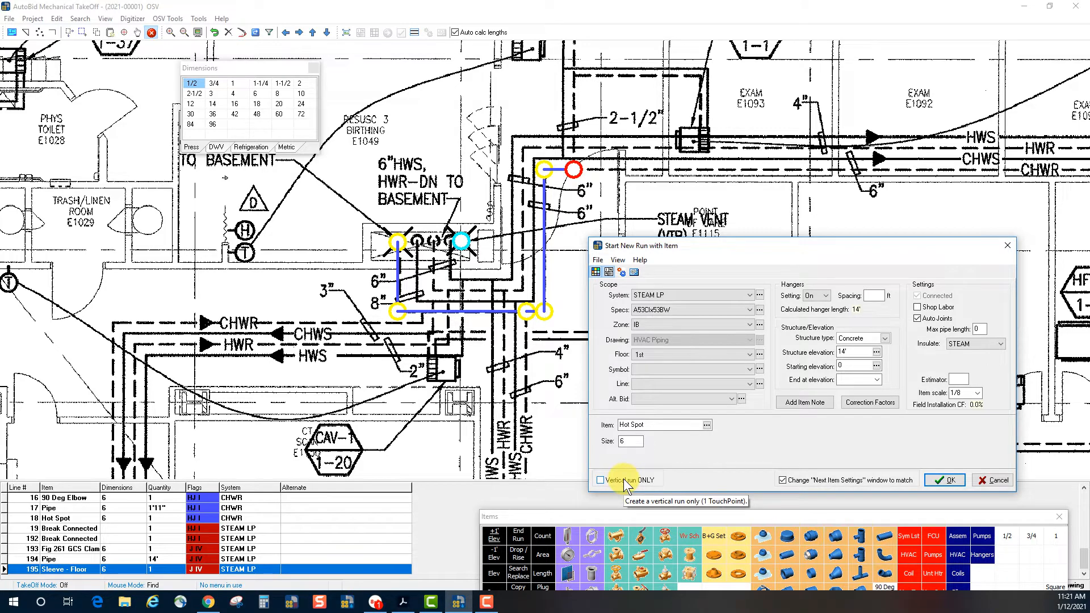
pyautogui.click(943, 480)
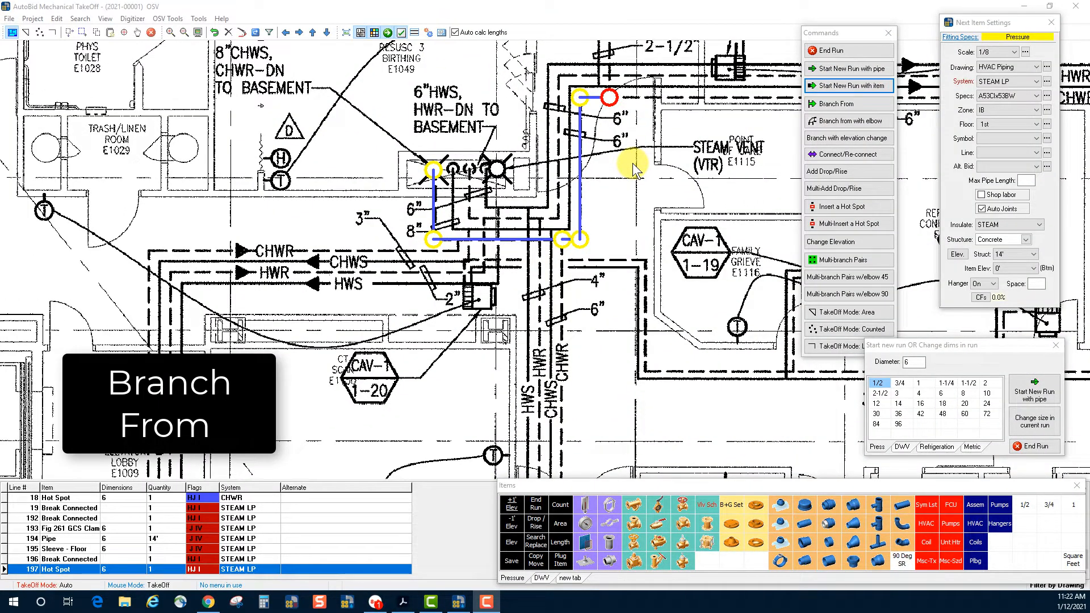
# Step: Branch a 3-inch pipe from the 8-inch CHWR main's hot spot, follow the CHWR line about 20'7" west and 13'8" south, and end the run
pyautogui.click(838, 105)
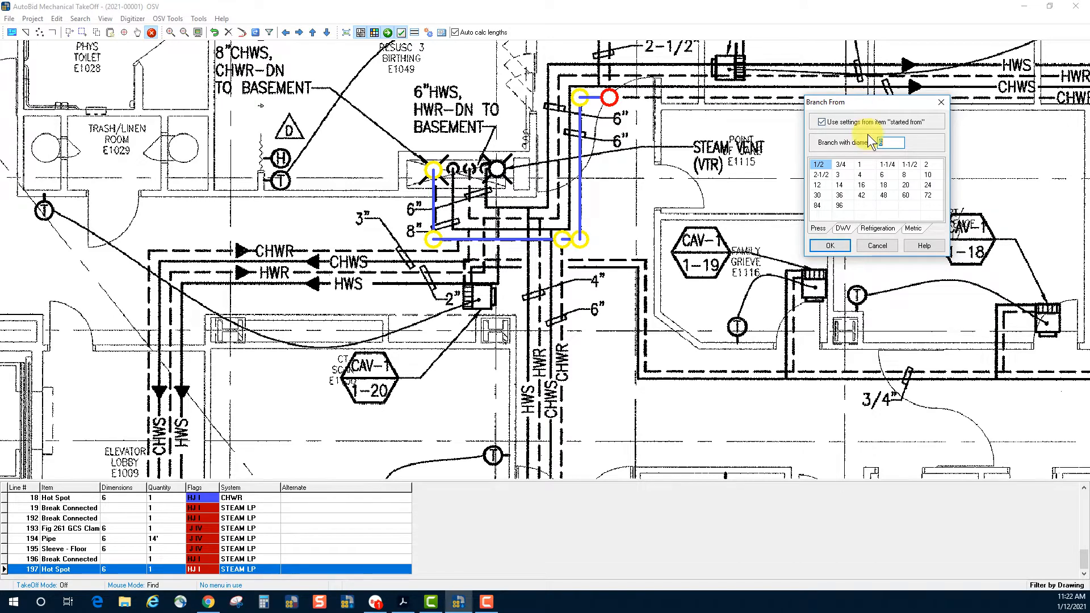
pyautogui.doubleClick(841, 175)
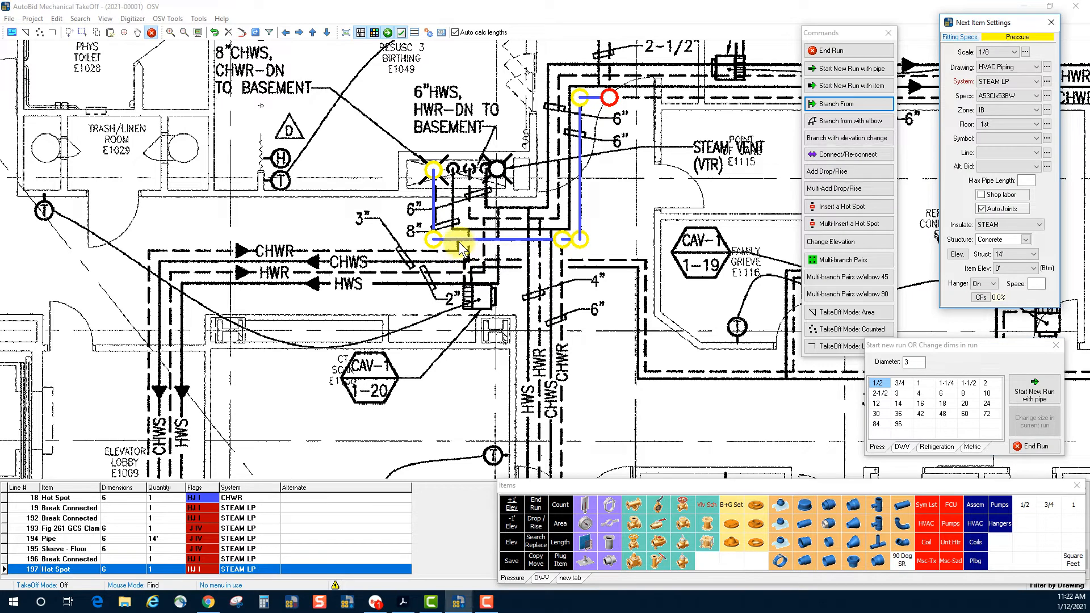
pyautogui.click(457, 239)
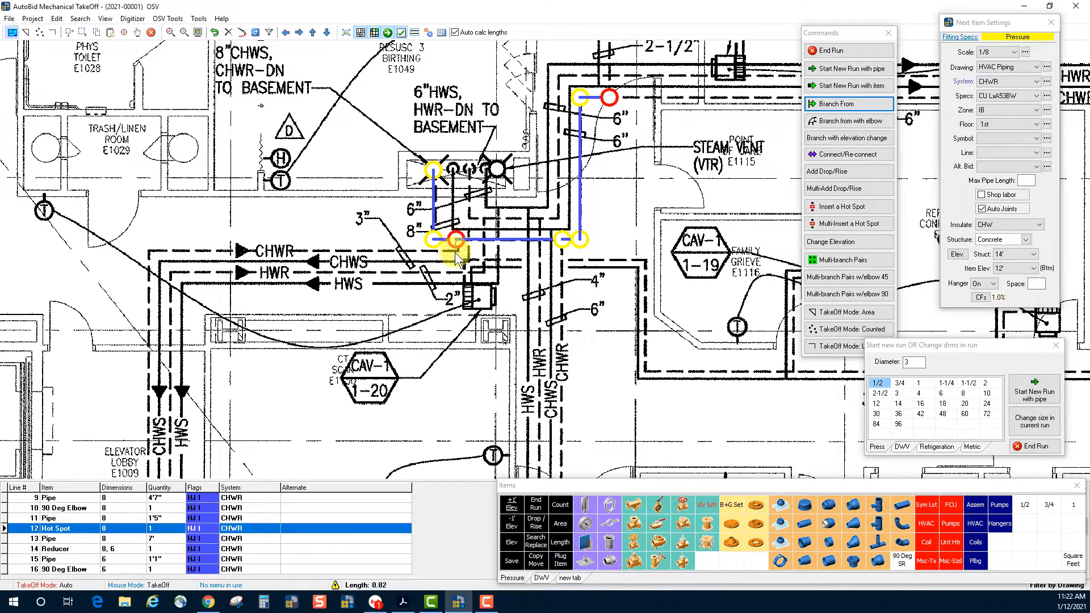
pyautogui.click(456, 250)
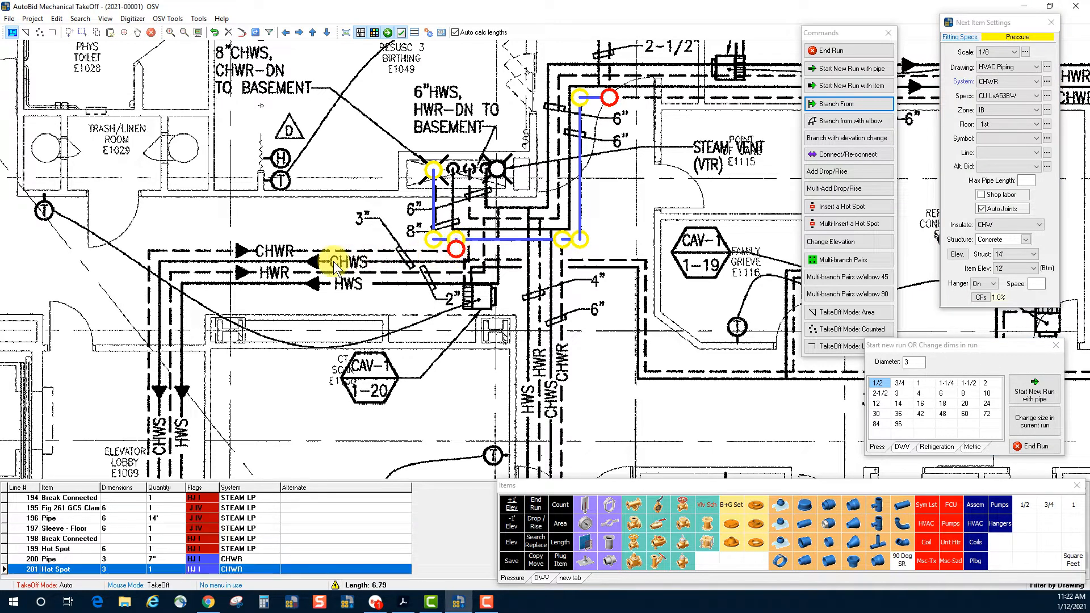
pyautogui.click(146, 249)
pyautogui.click(147, 454)
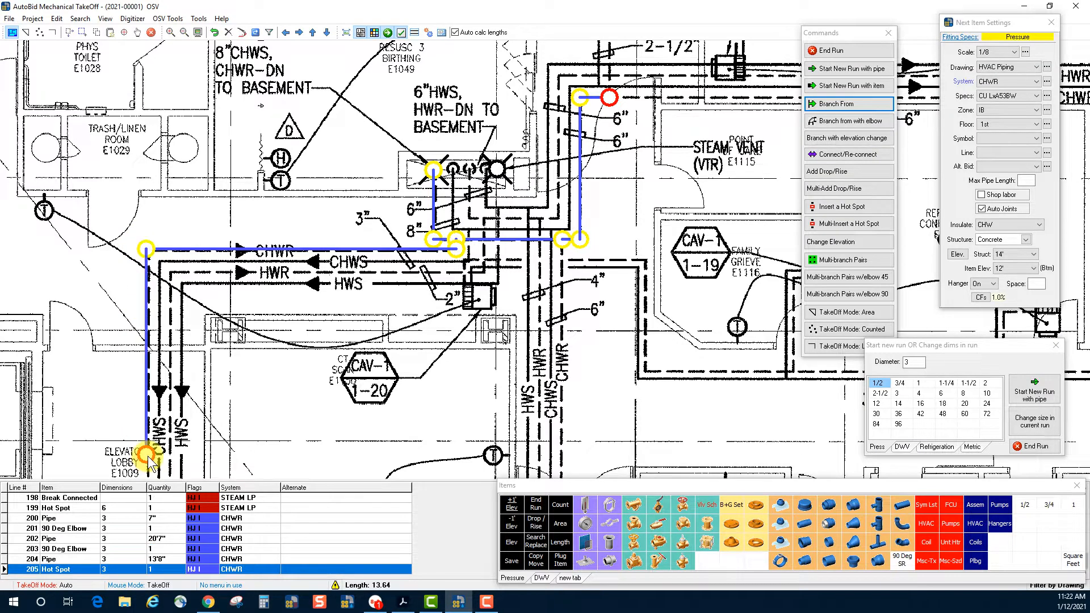
pyautogui.rightClick(146, 446)
pyautogui.click(226, 146)
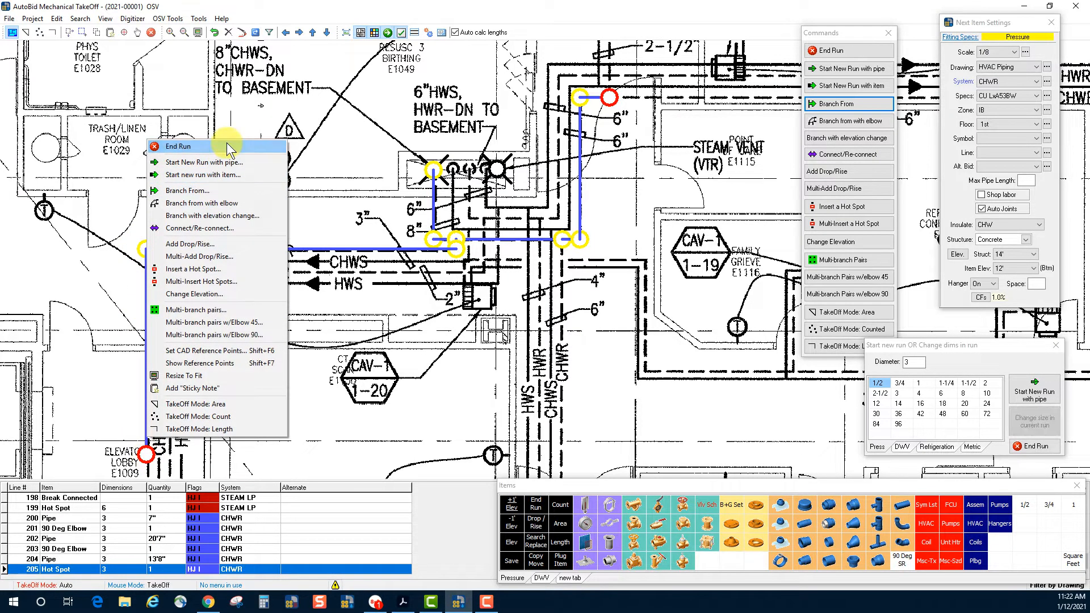
pyautogui.click(457, 239)
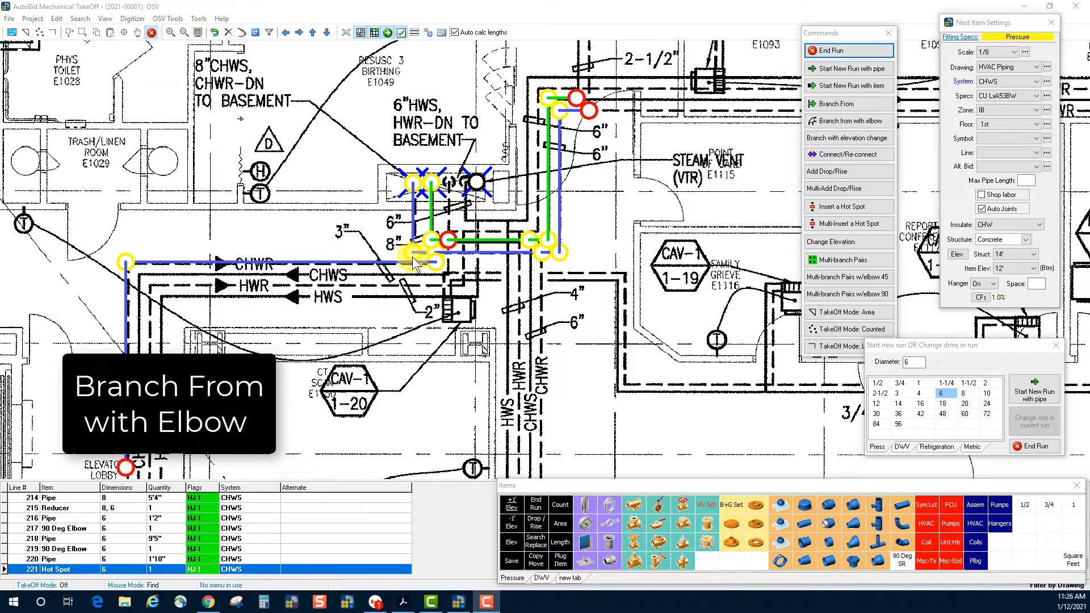
# Step: Reduce the Find radius for picking items to 8 pixels
pyautogui.click(256, 31)
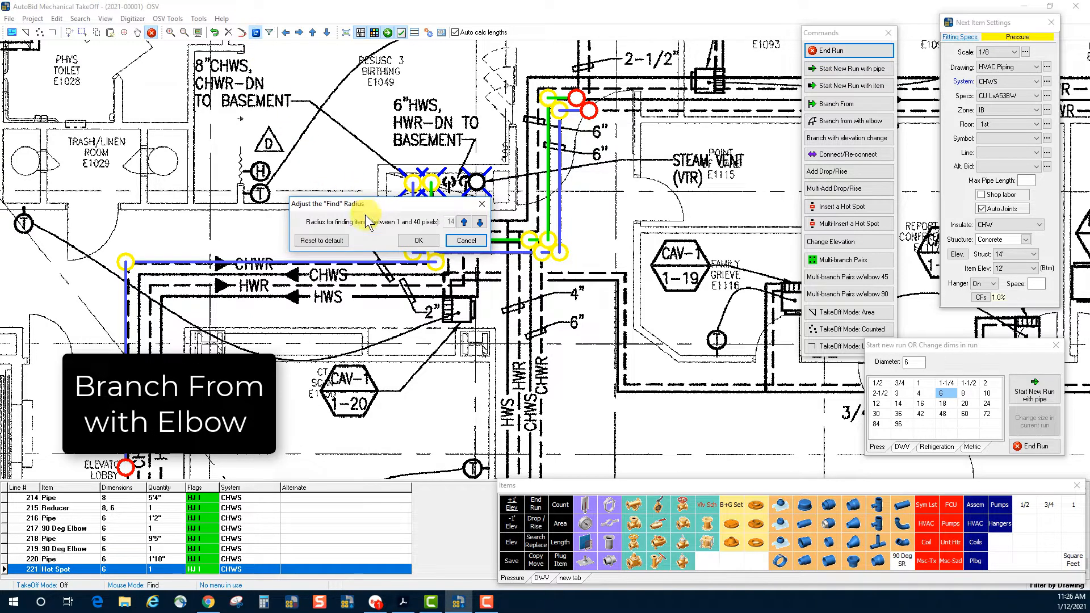
pyautogui.click(479, 222)
pyautogui.click(478, 223)
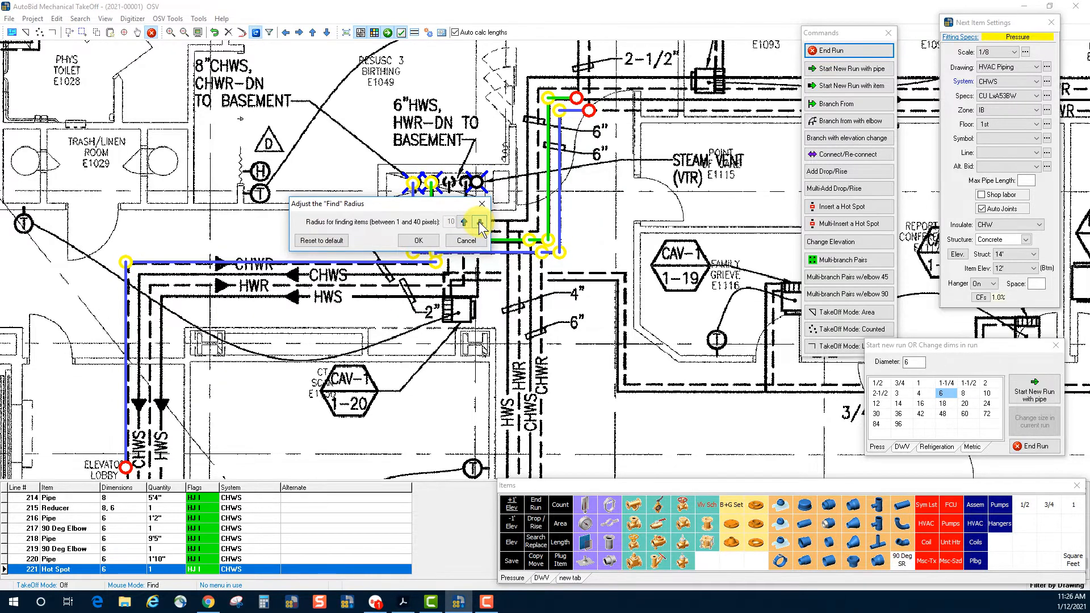
pyautogui.click(479, 223)
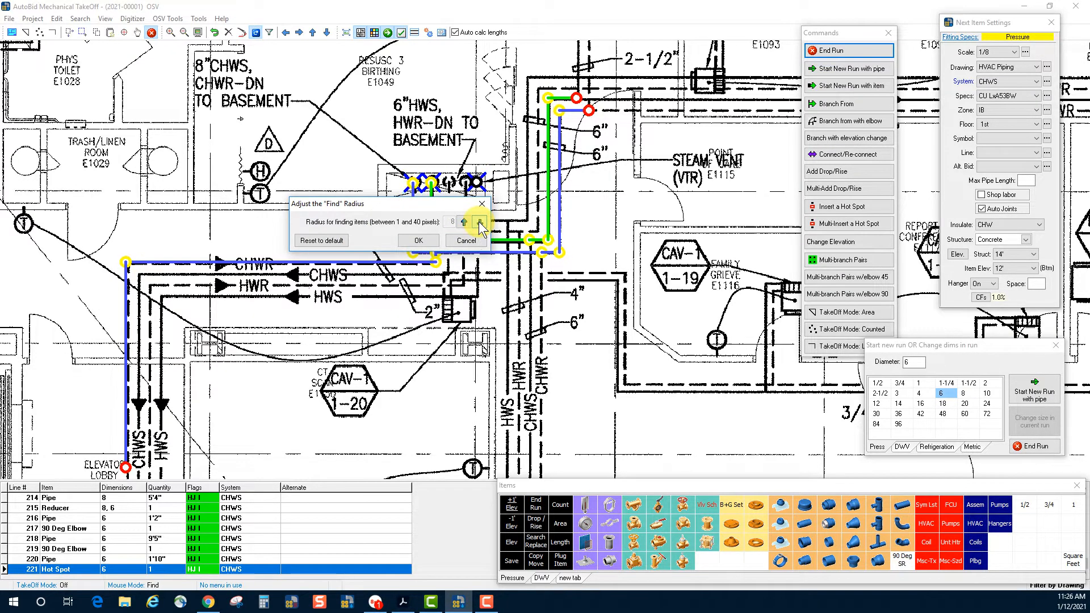
pyautogui.click(419, 240)
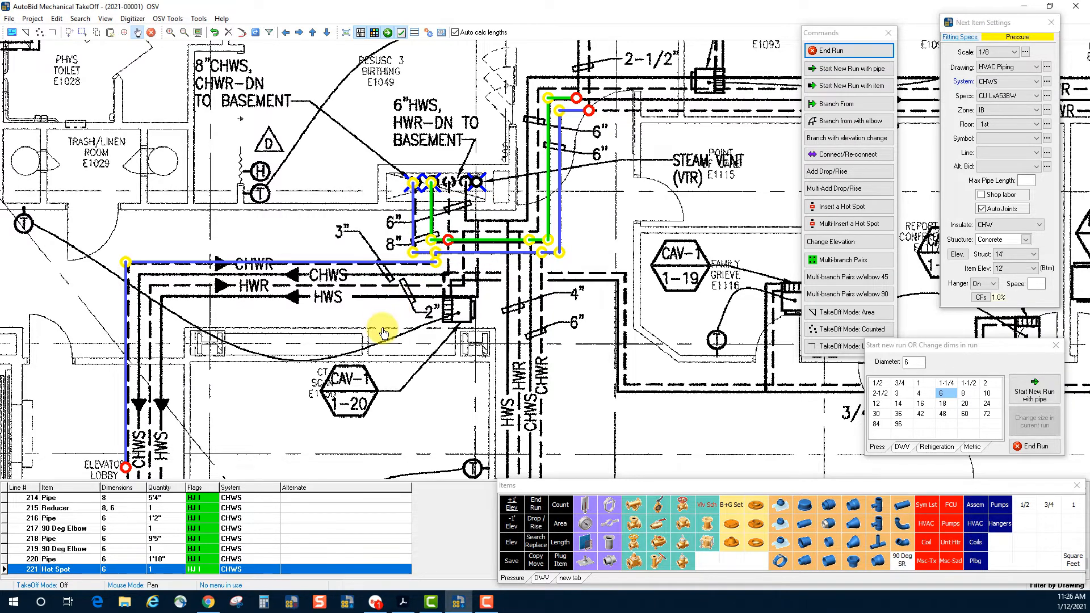
# Step: Branch with elbow at 3 inches from the CHWS main's hot spot, follow the CHWS line about 2'2", 20'4" and 13'2", and end the run
pyautogui.moveTo(384, 332); pyautogui.dragTo(406, 336)
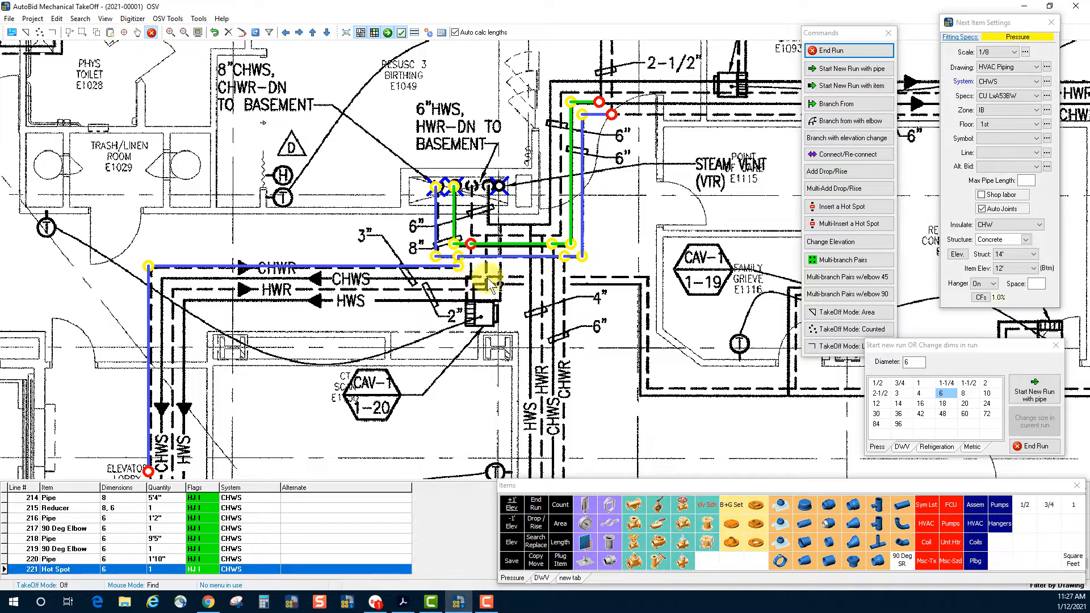
pyautogui.click(850, 122)
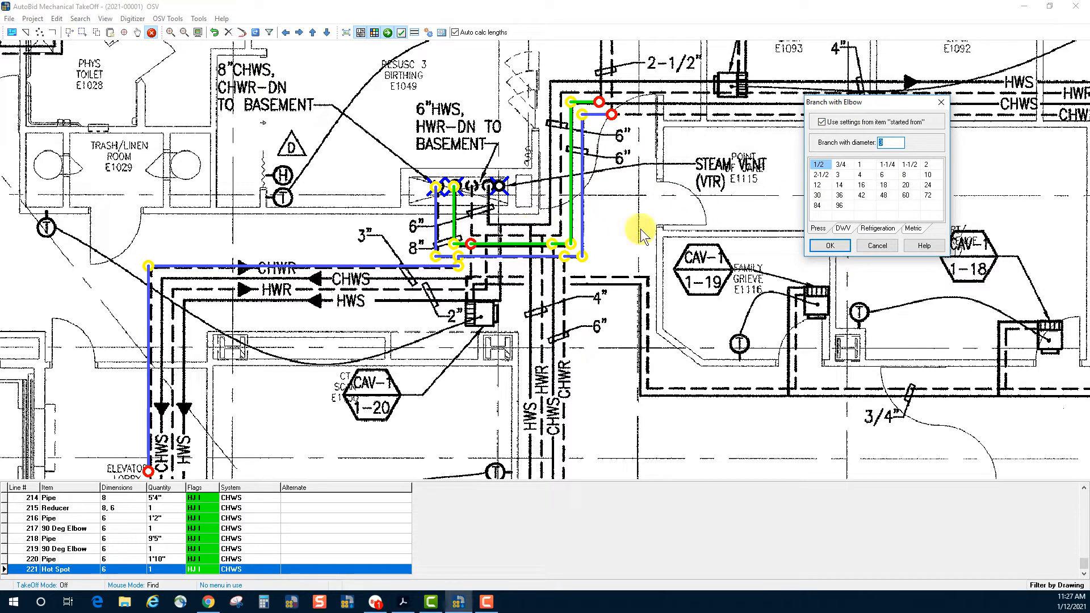
pyautogui.click(833, 248)
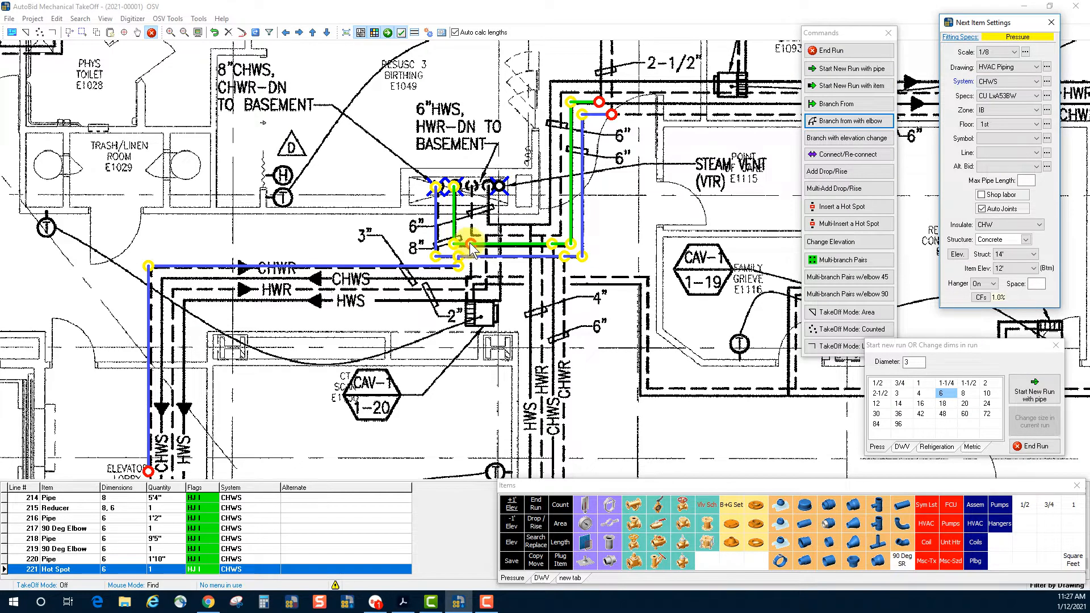
pyautogui.click(472, 246)
pyautogui.click(471, 277)
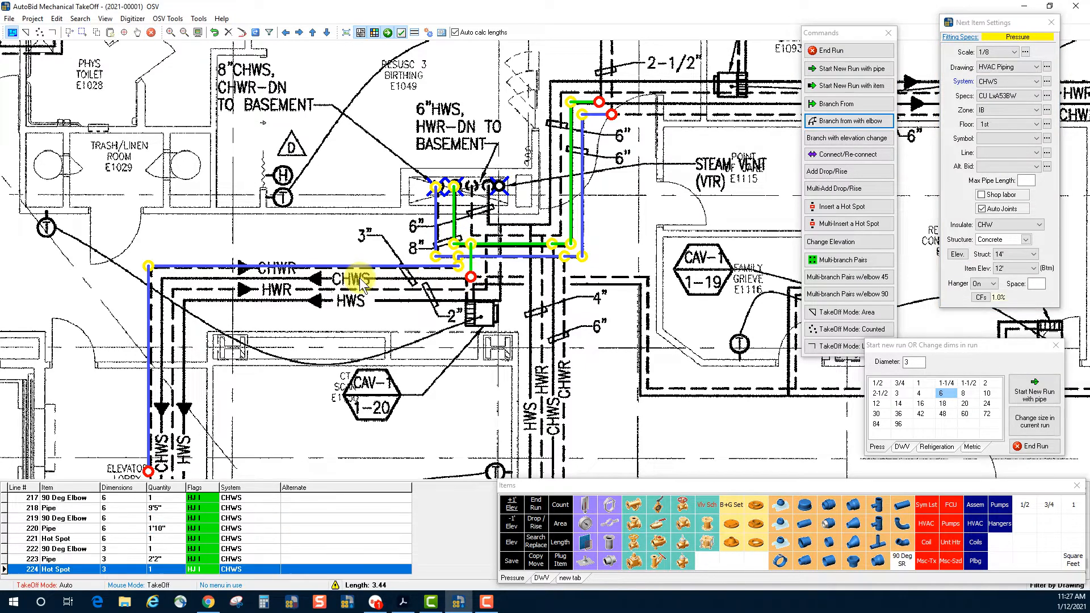
pyautogui.click(164, 277)
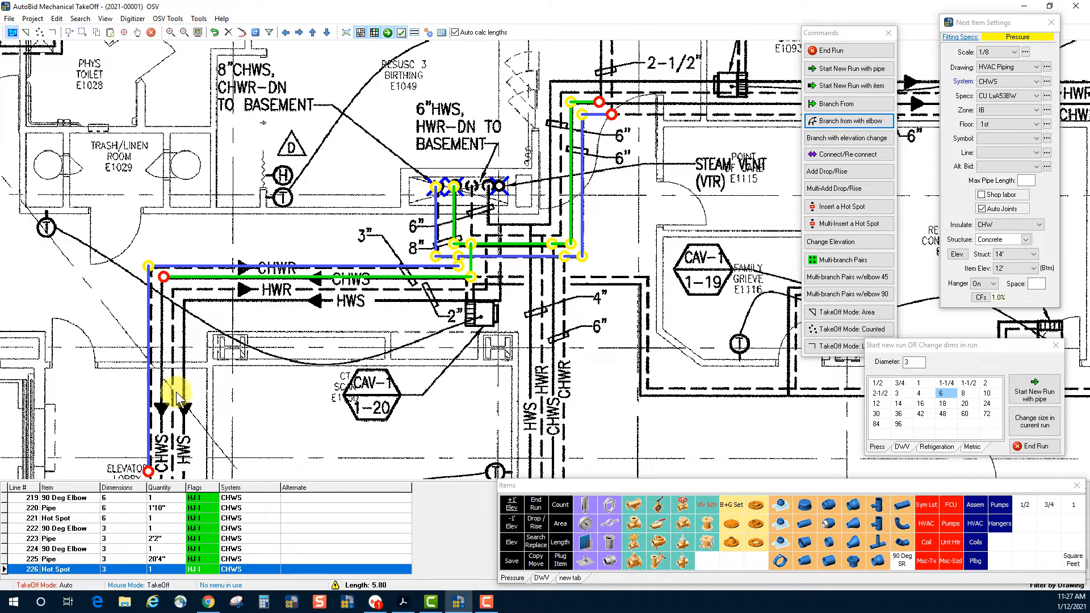
pyautogui.click(164, 474)
pyautogui.rightClick(163, 474)
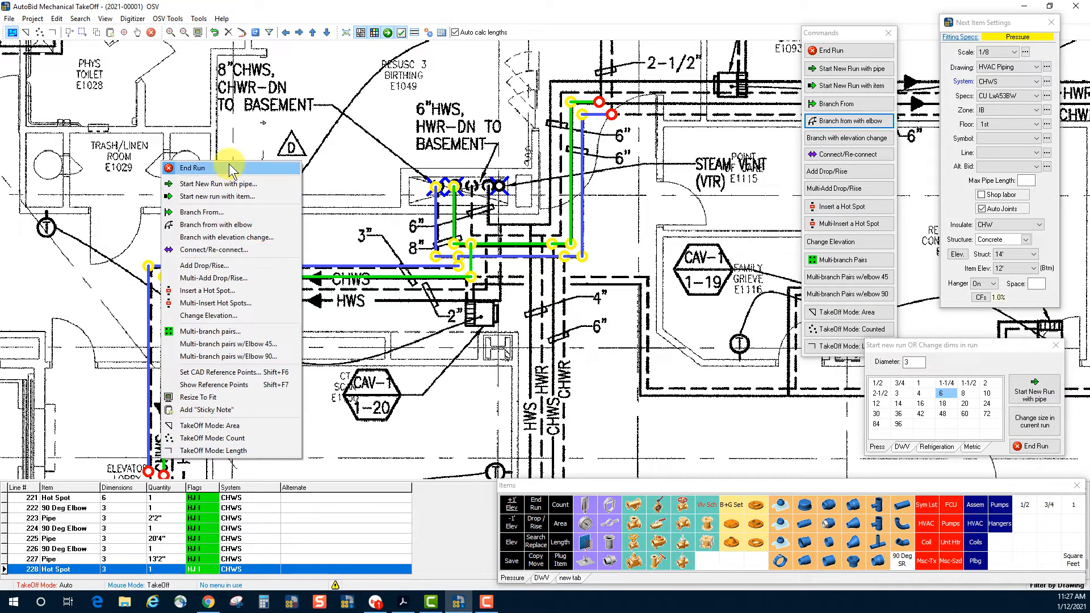
pyautogui.click(229, 166)
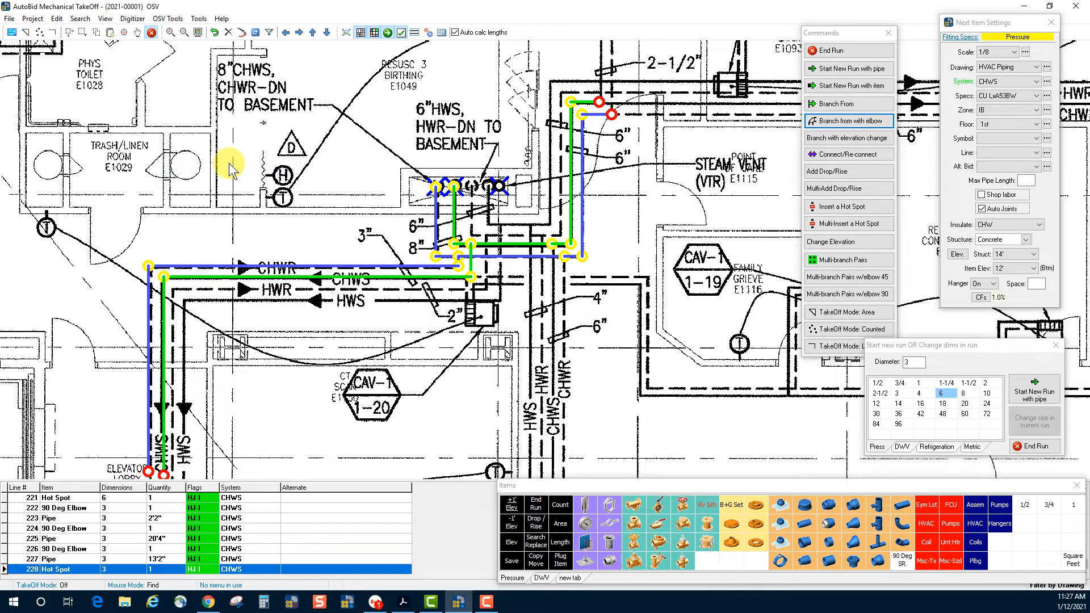
# Step: Examine the items at the CHWS branch point: the branch elbow, the adjacent 8-inch elbow and pipe, and the reducing tee
pyautogui.click(472, 244)
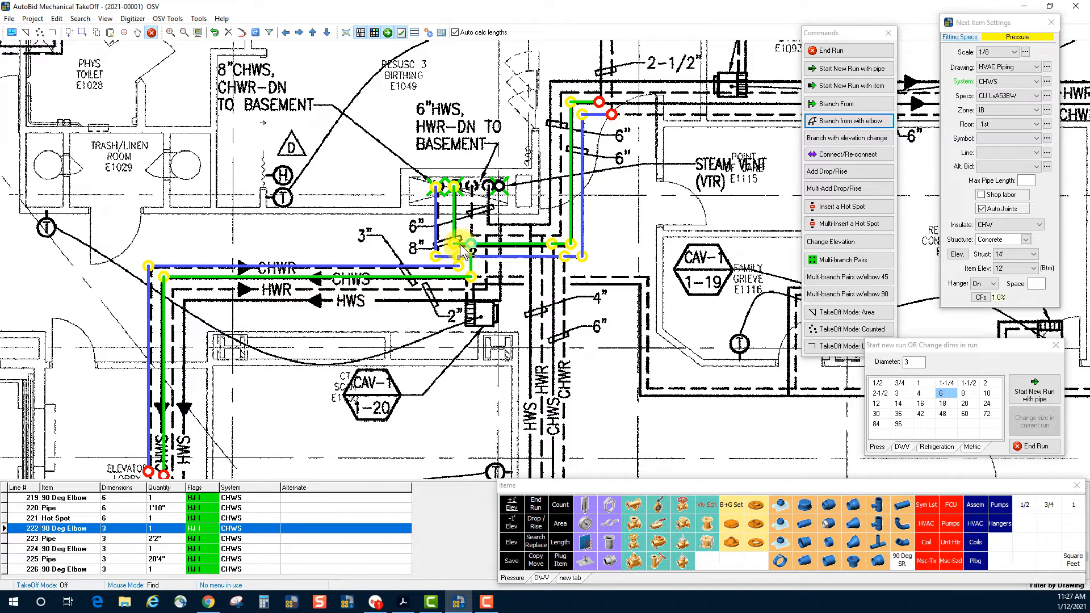
pyautogui.click(459, 244)
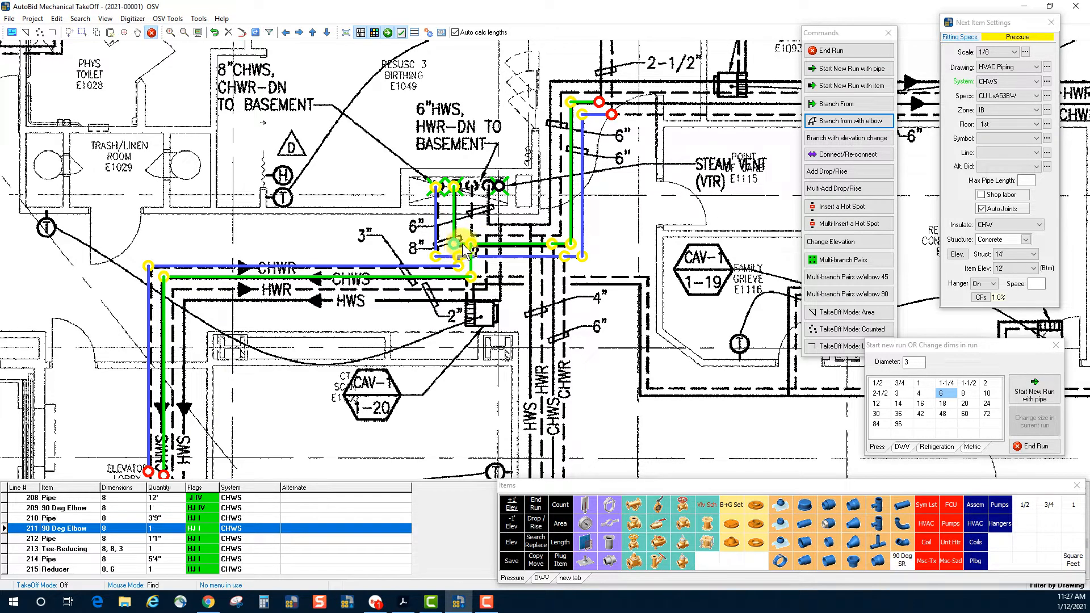
pyautogui.click(464, 245)
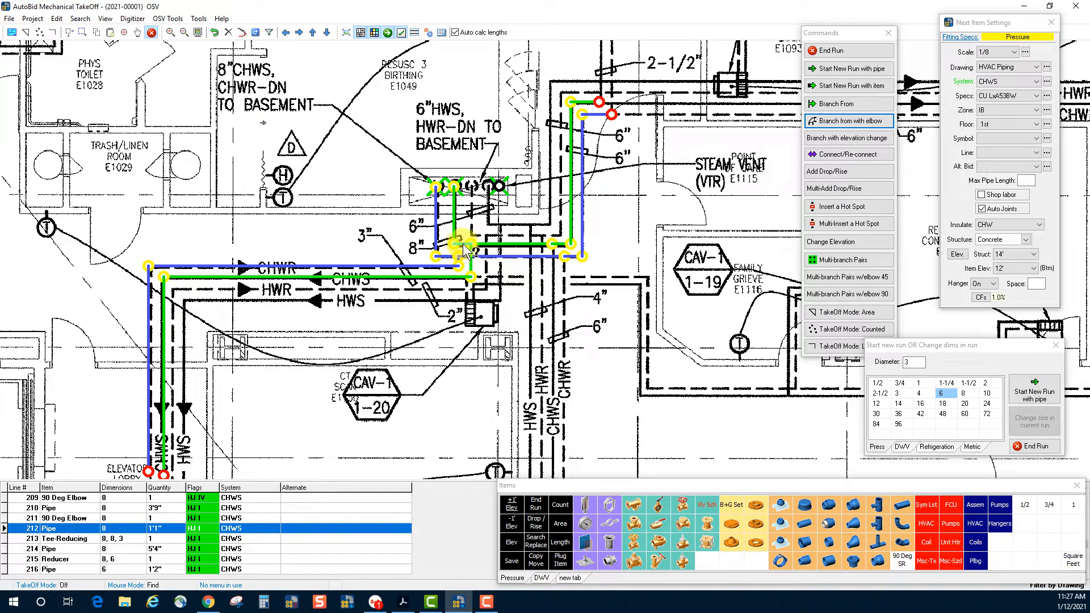
pyautogui.click(83, 539)
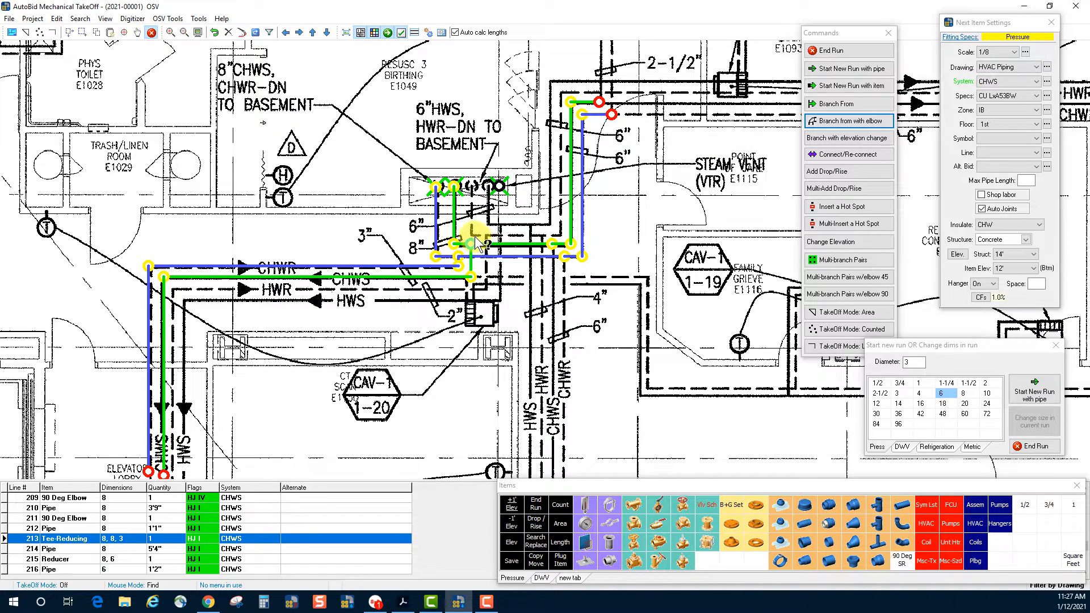
pyautogui.click(844, 126)
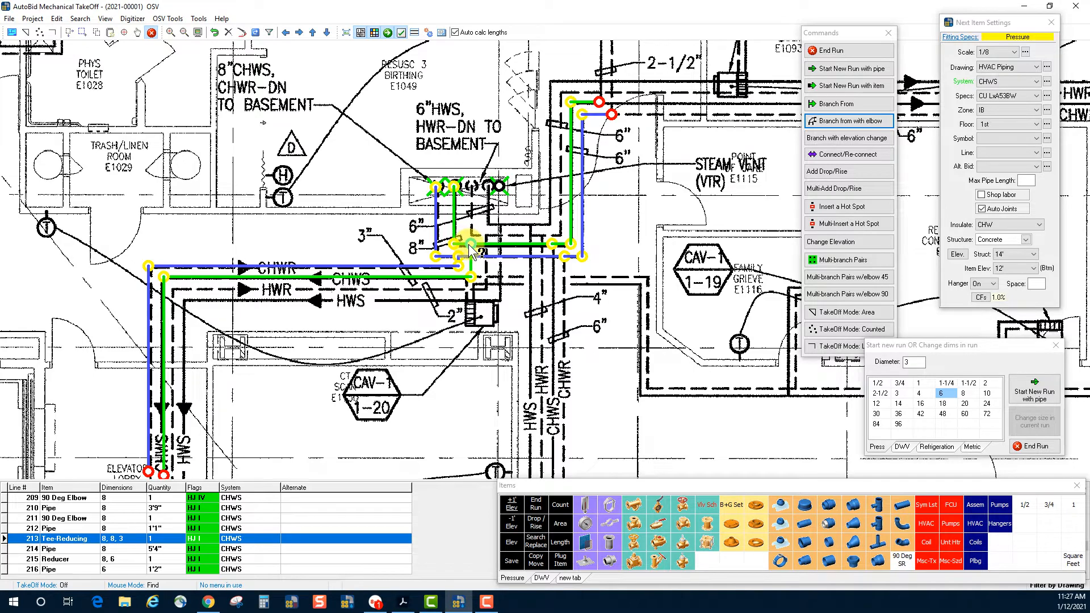
pyautogui.click(472, 245)
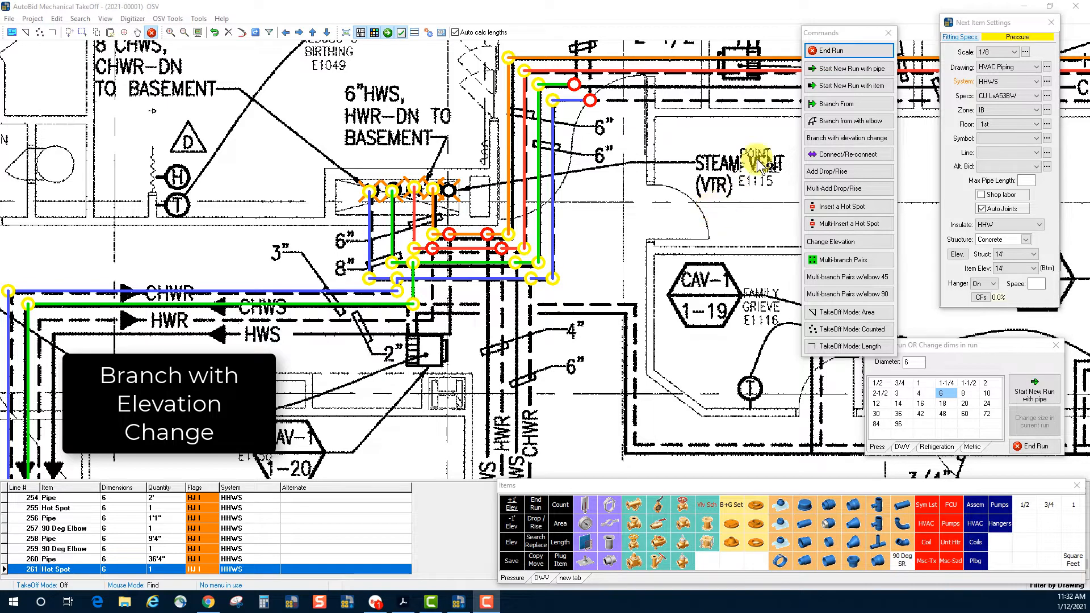
# Step: Set up a branch with elevation change using a 2-inch diameter and a drop to elevation 11', keeping the started-from item's settings
pyautogui.click(845, 138)
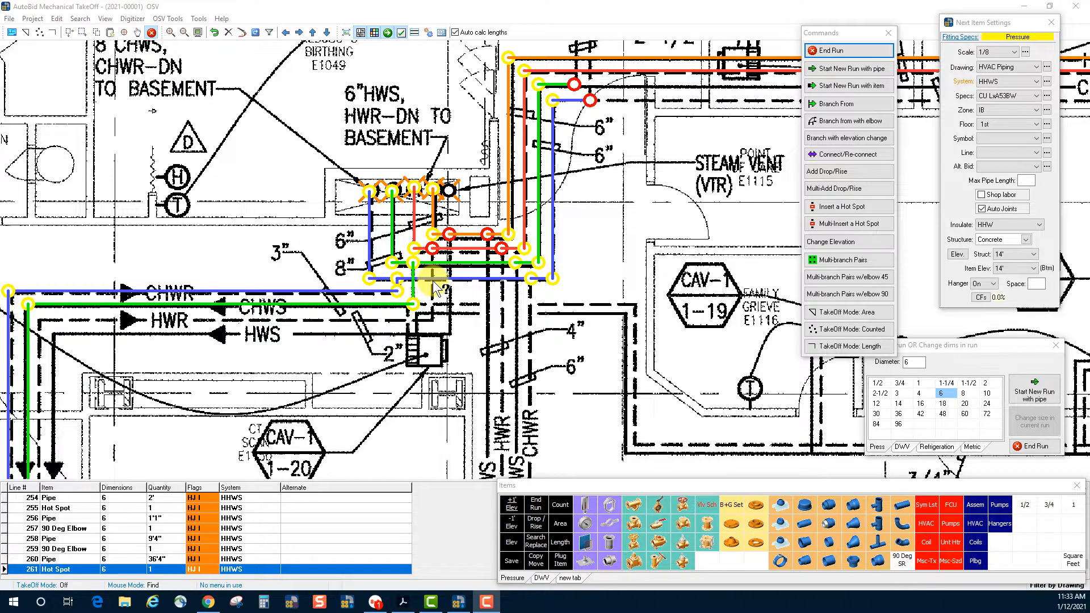
pyautogui.click(857, 144)
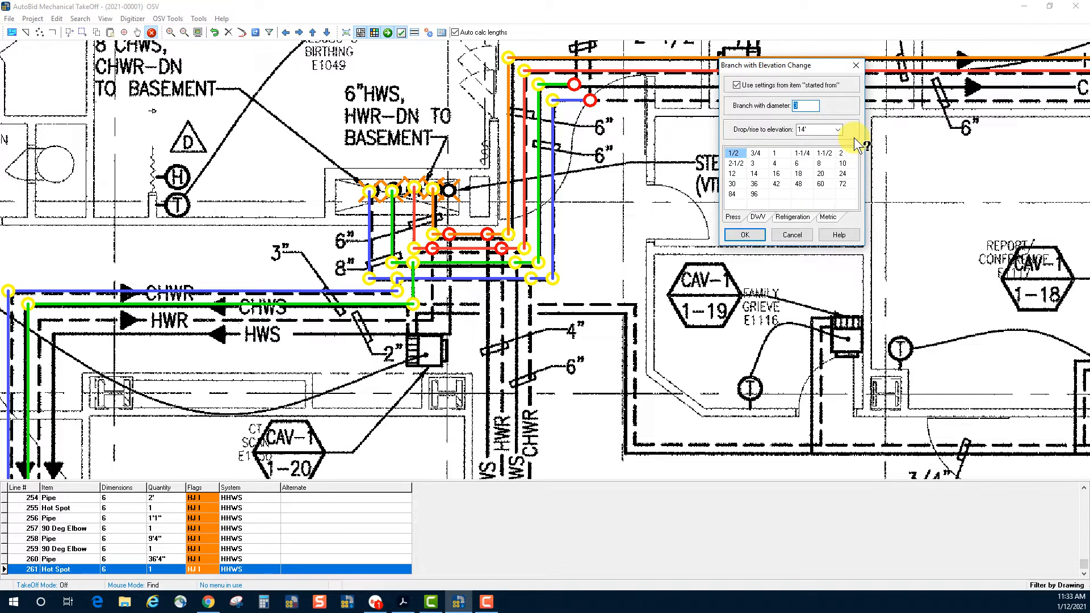
pyautogui.doubleClick(807, 106)
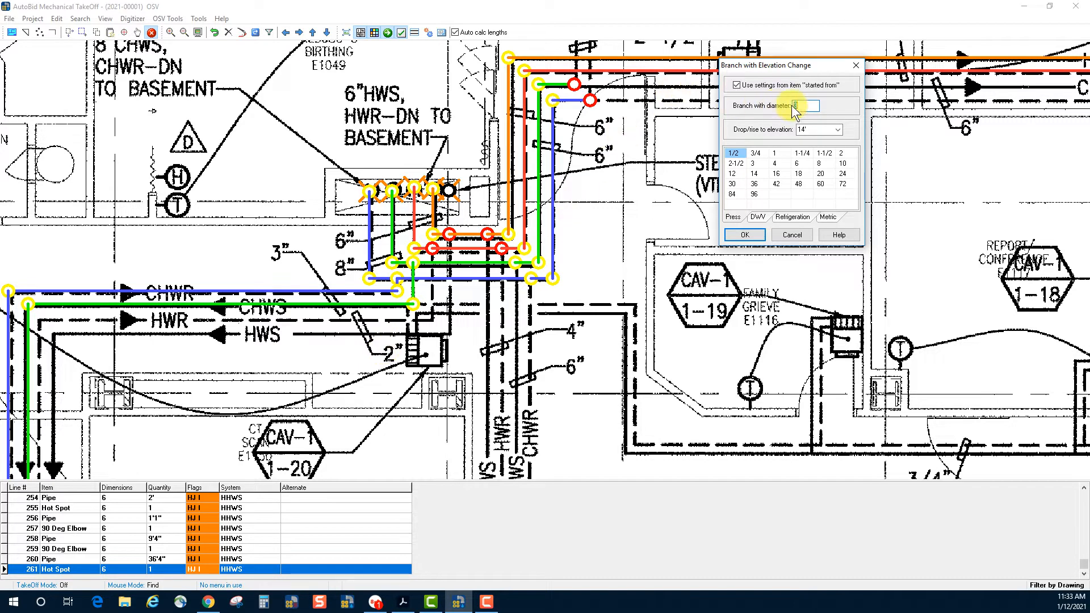
pyautogui.write('2')
pyautogui.click(825, 129)
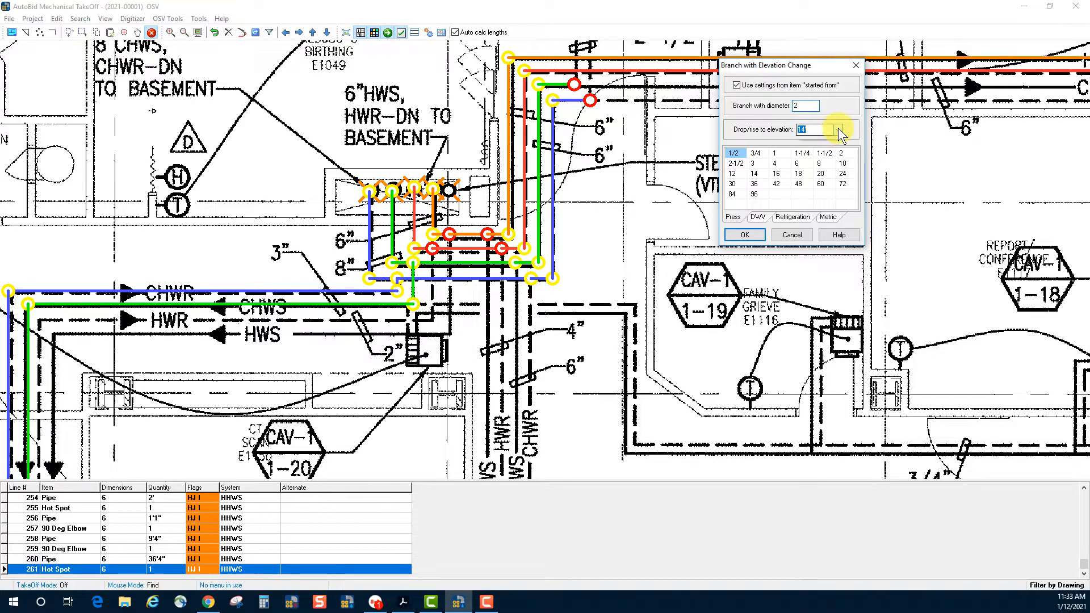
pyautogui.click(818, 147)
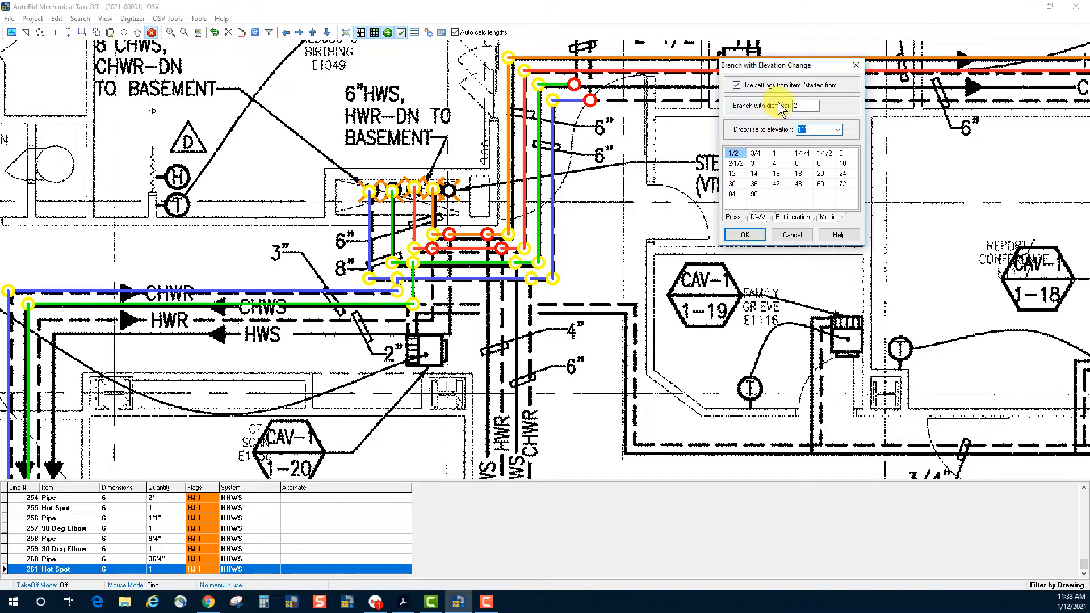
pyautogui.click(802, 105)
pyautogui.write('2')
pyautogui.click(745, 235)
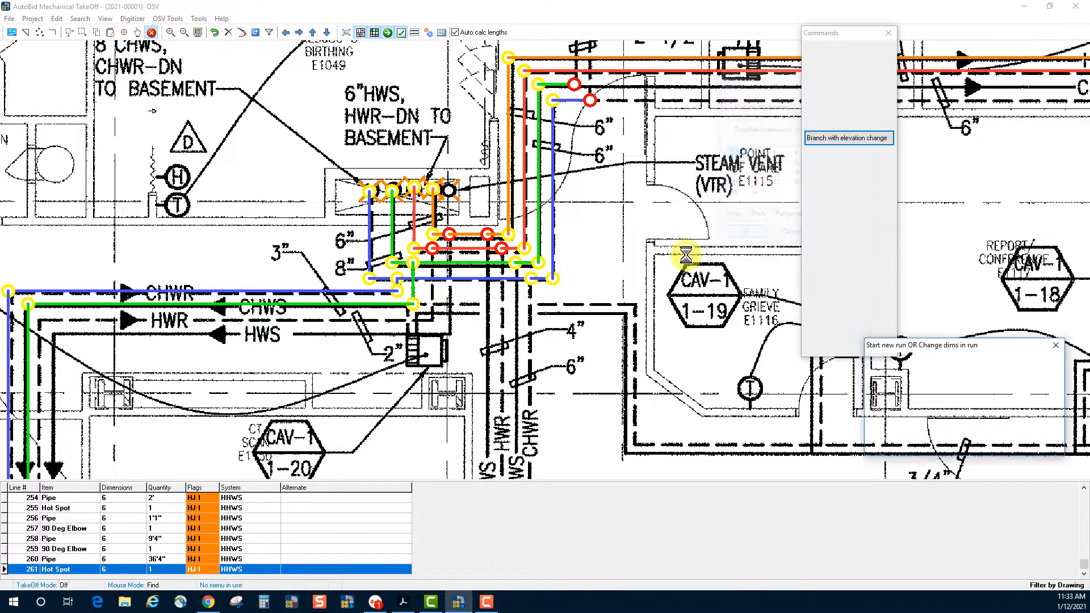
# Step: Route the branch from the HHWR main's first hot spot along the HWR line, about 3'10", 20'10" and 6'9", and end the run
pyautogui.click(431, 251)
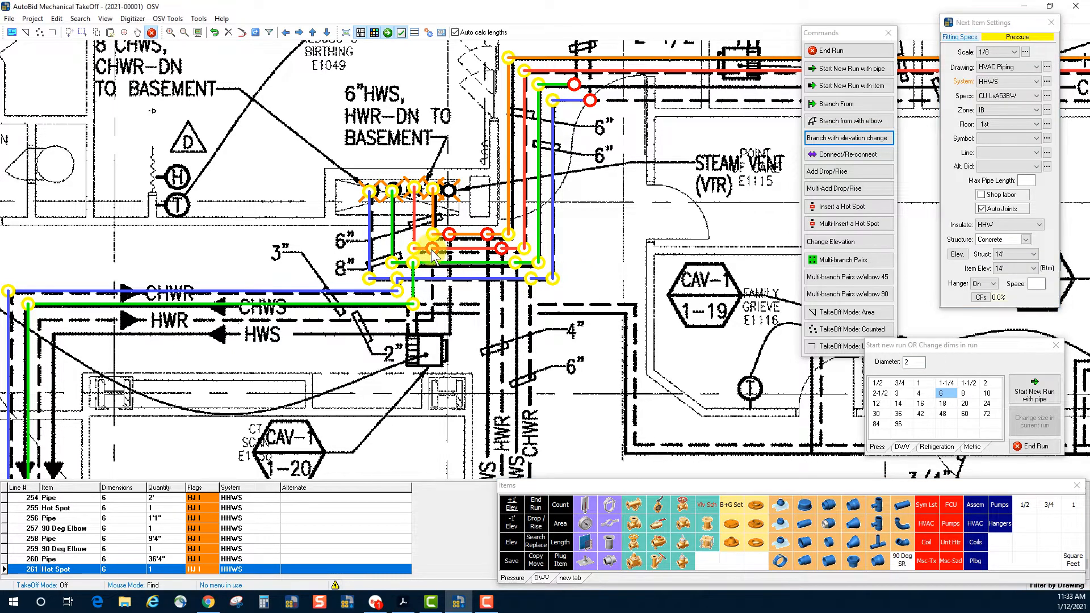
pyautogui.click(433, 322)
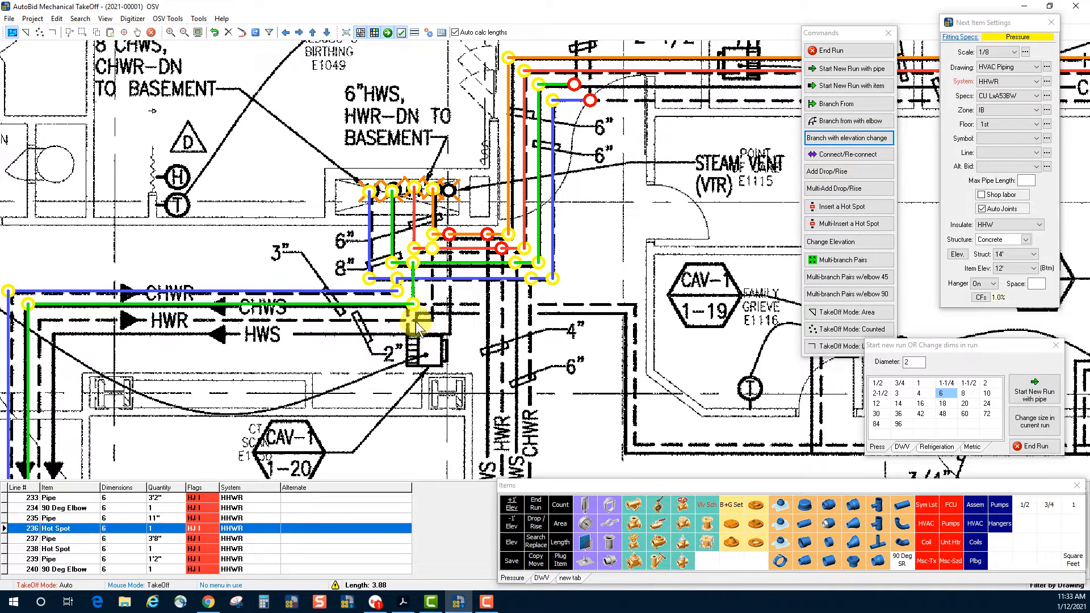
pyautogui.click(37, 321)
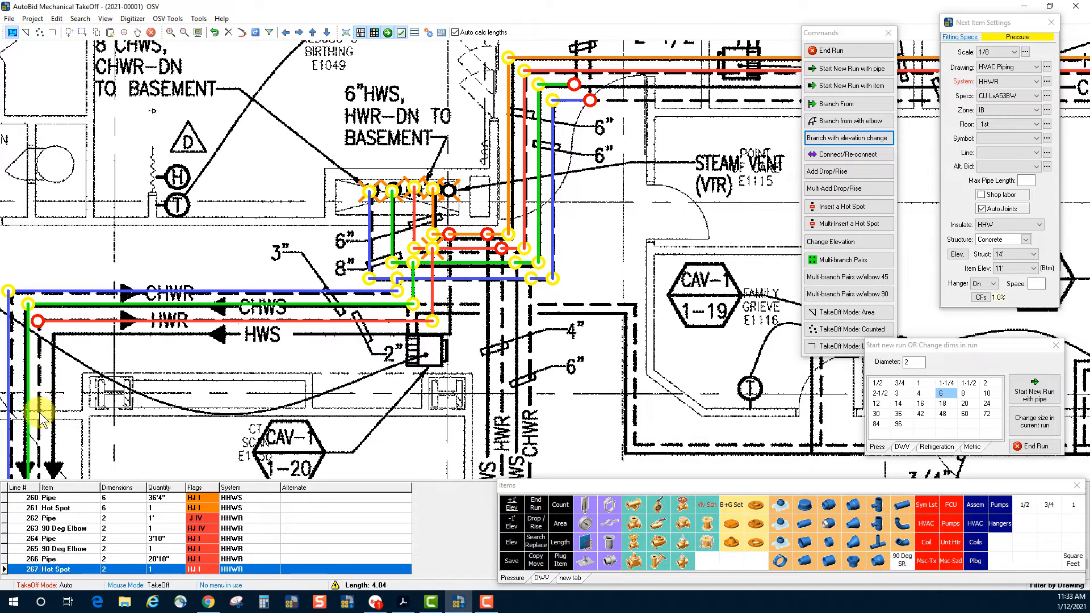
pyautogui.click(37, 449)
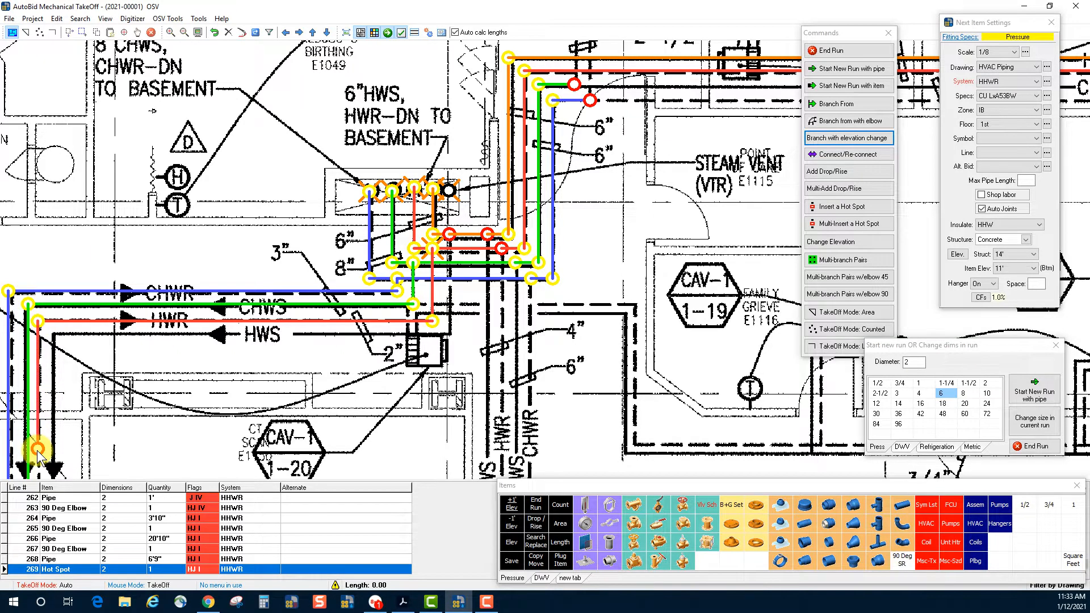
pyautogui.click(843, 51)
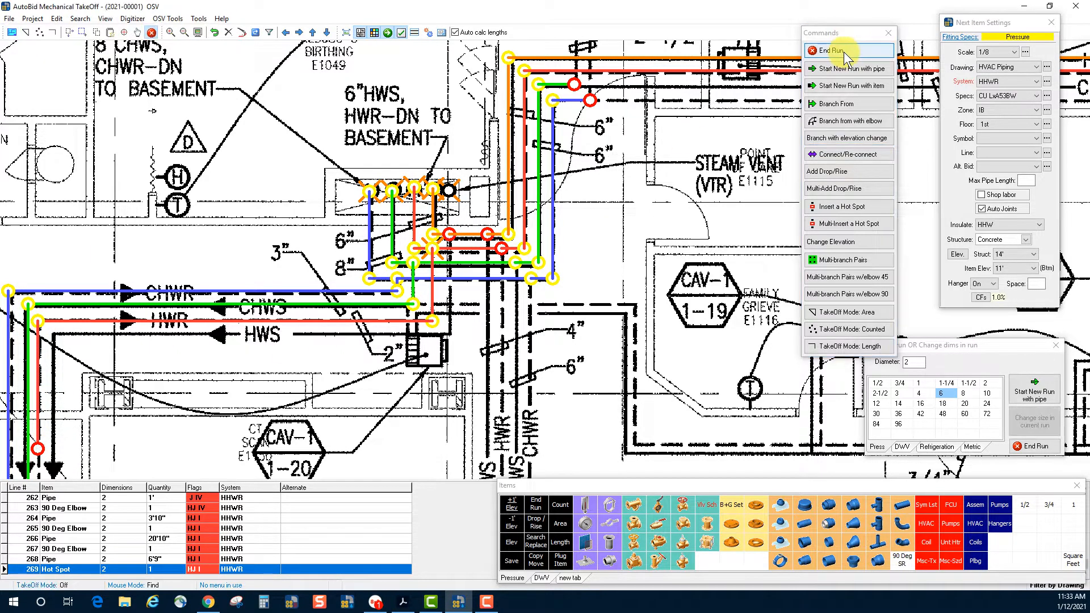
# Step: Examine the vertical takeoff between the reducing tee and the 90-degree elbow at the HHWR branch point
pyautogui.click(433, 254)
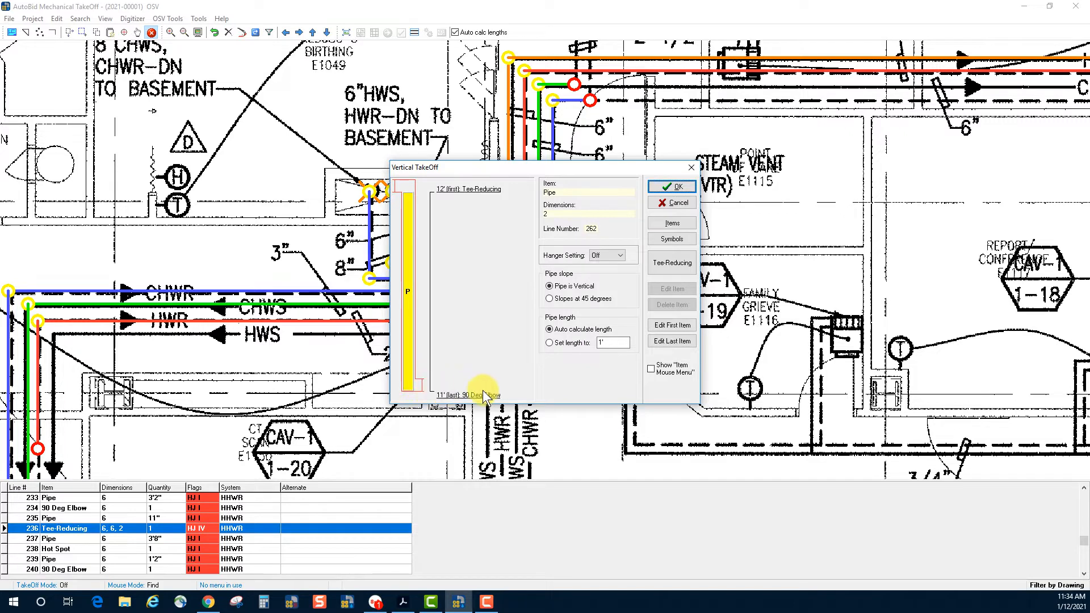
pyautogui.click(690, 185)
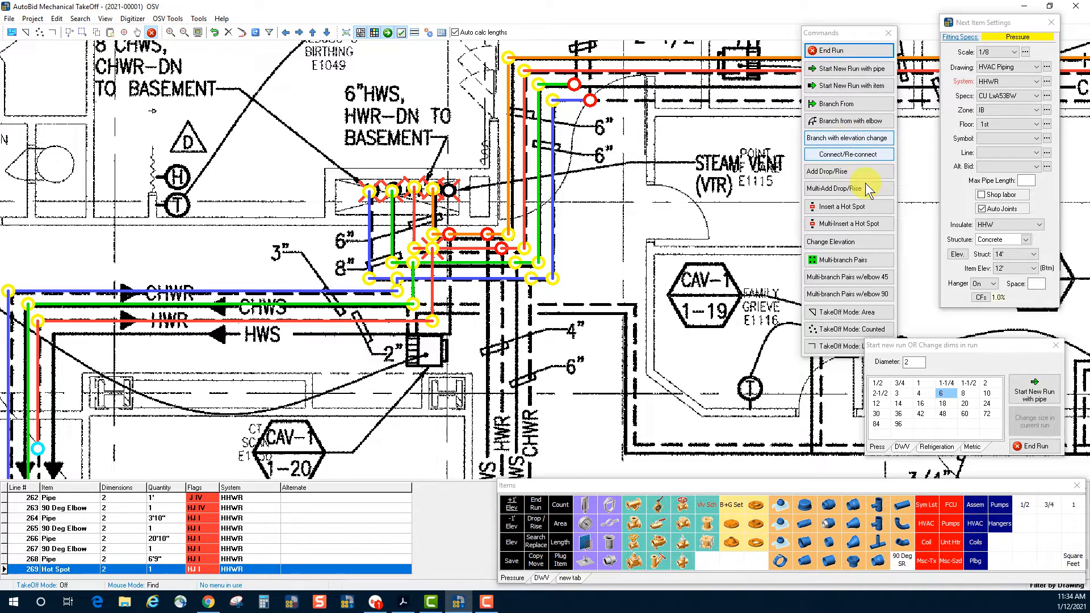
pyautogui.click(1036, 447)
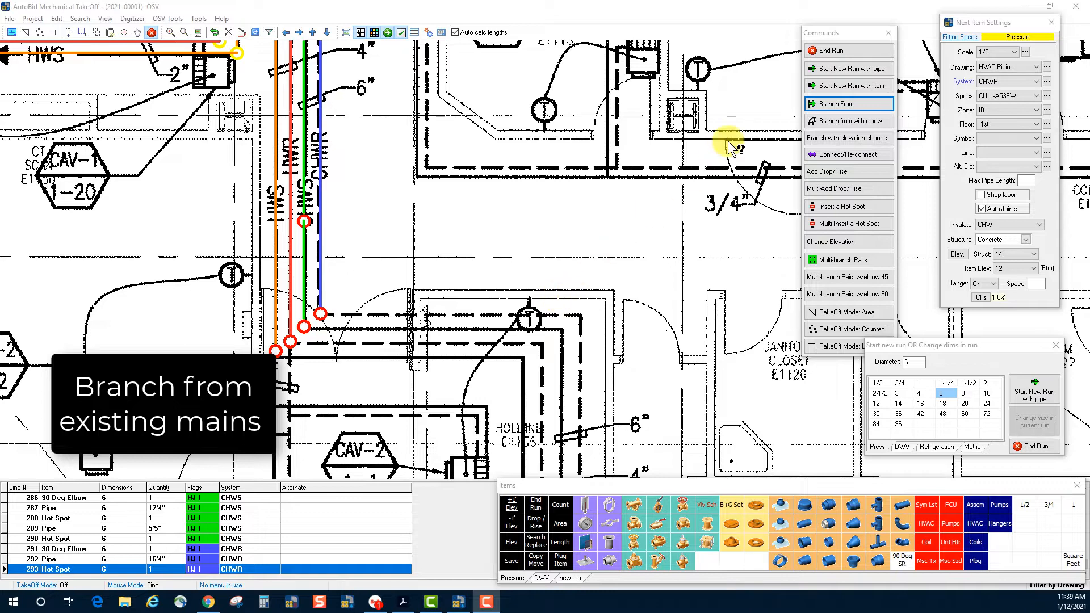
# Step: Branch directly from the CHWR main's end hot spot at 6 inches, follow the CHWR line about 13'4" and 21', and end the run
pyautogui.click(856, 104)
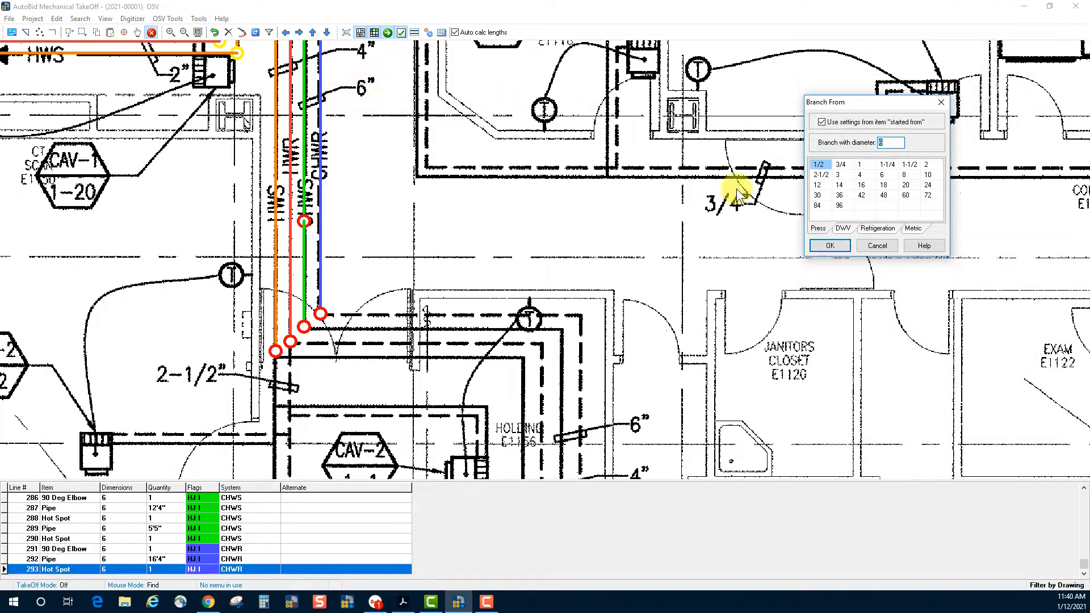
pyautogui.click(830, 246)
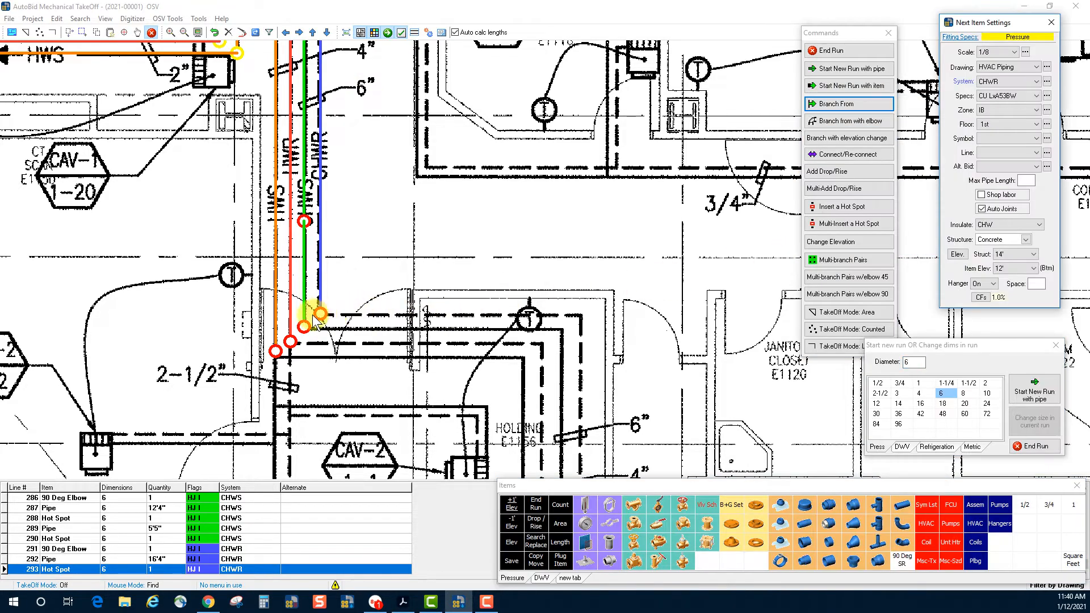
pyautogui.click(321, 314)
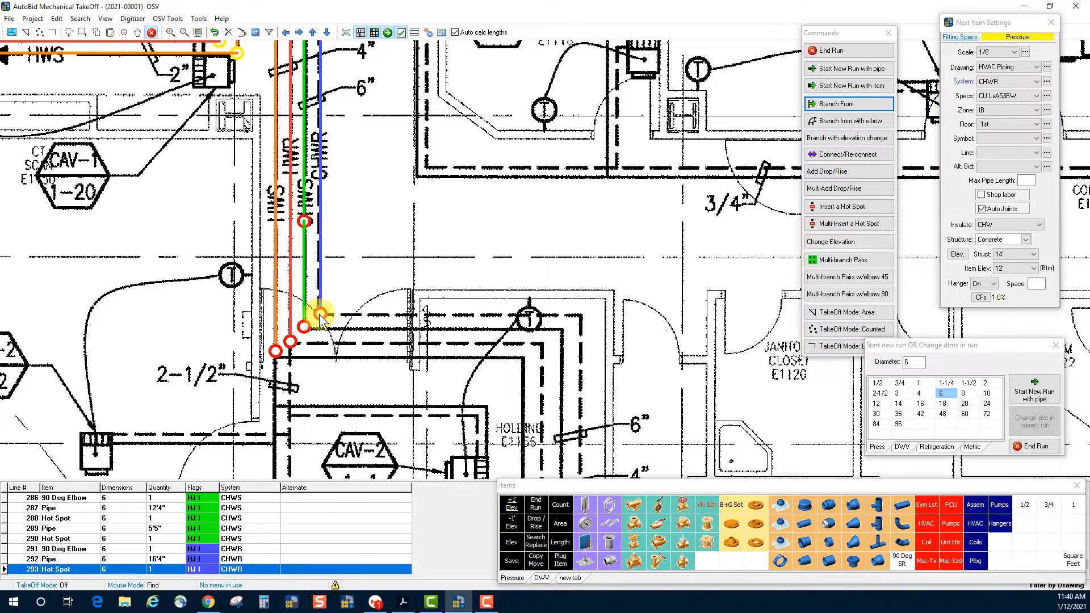
pyautogui.click(578, 314)
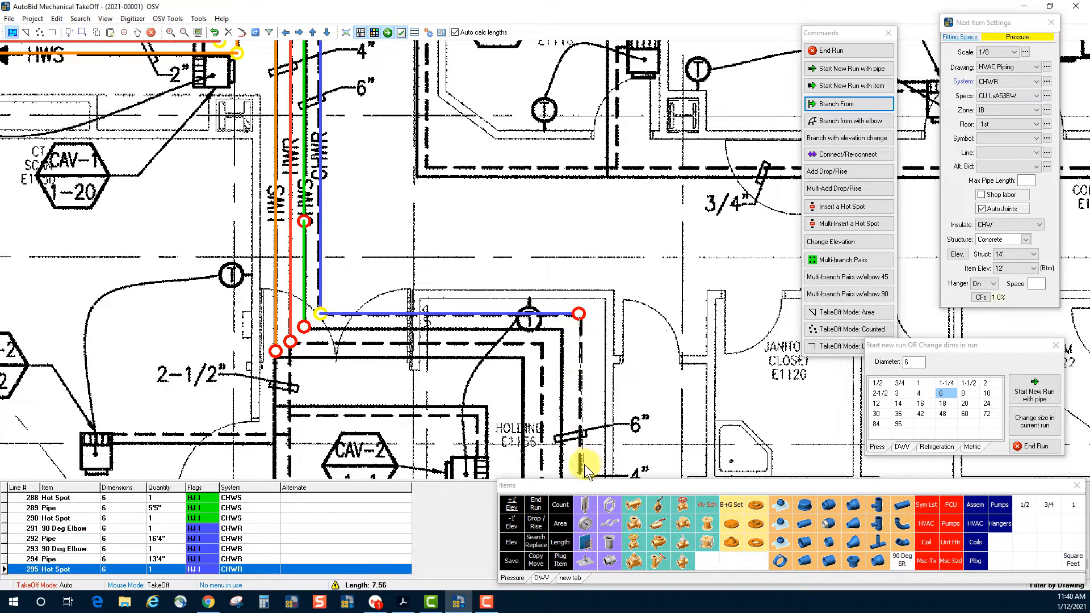
pyautogui.moveTo(627, 407)
pyautogui.mouseDown()
pyautogui.moveTo(633, 287)
pyautogui.moveTo(616, 307)
pyautogui.mouseUp()
pyautogui.moveTo(565, 402); pyautogui.dragTo(550, 149)
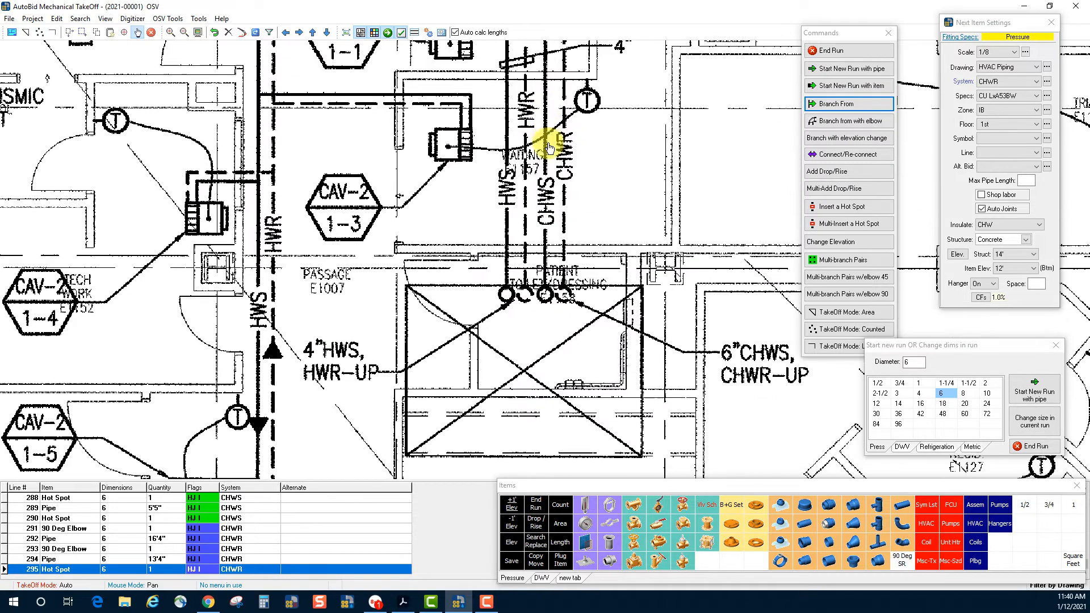
pyautogui.click(567, 293)
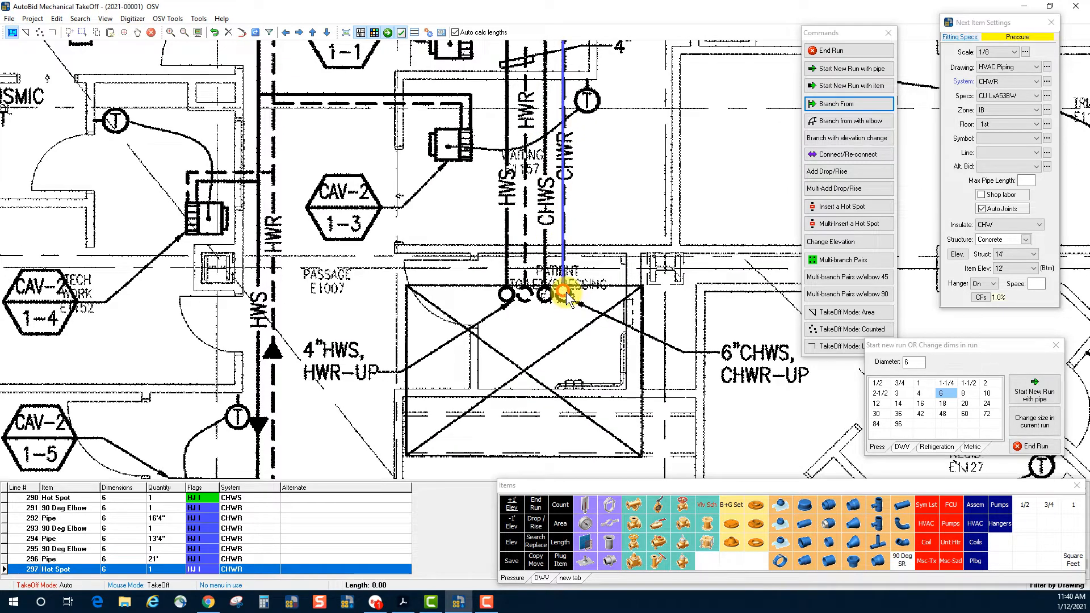
pyautogui.click(846, 51)
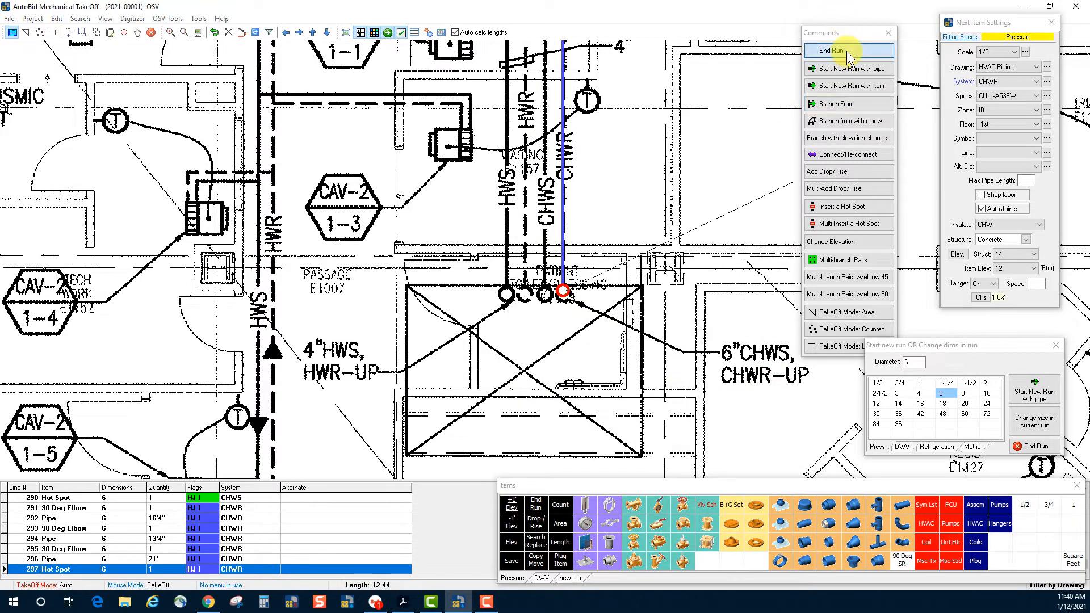
# Step: Locate the item at the CHWR branch point in the takeoff list to check which fitting joins the branch to the main
pyautogui.moveTo(292, 136); pyautogui.dragTo(342, 368)
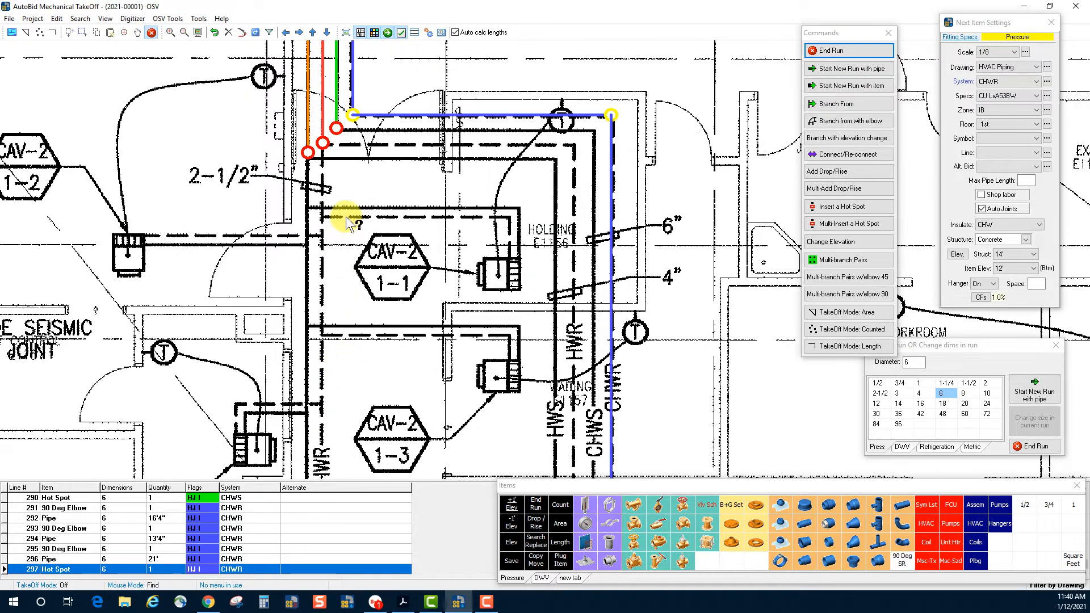
pyautogui.moveTo(348, 223); pyautogui.dragTo(393, 382)
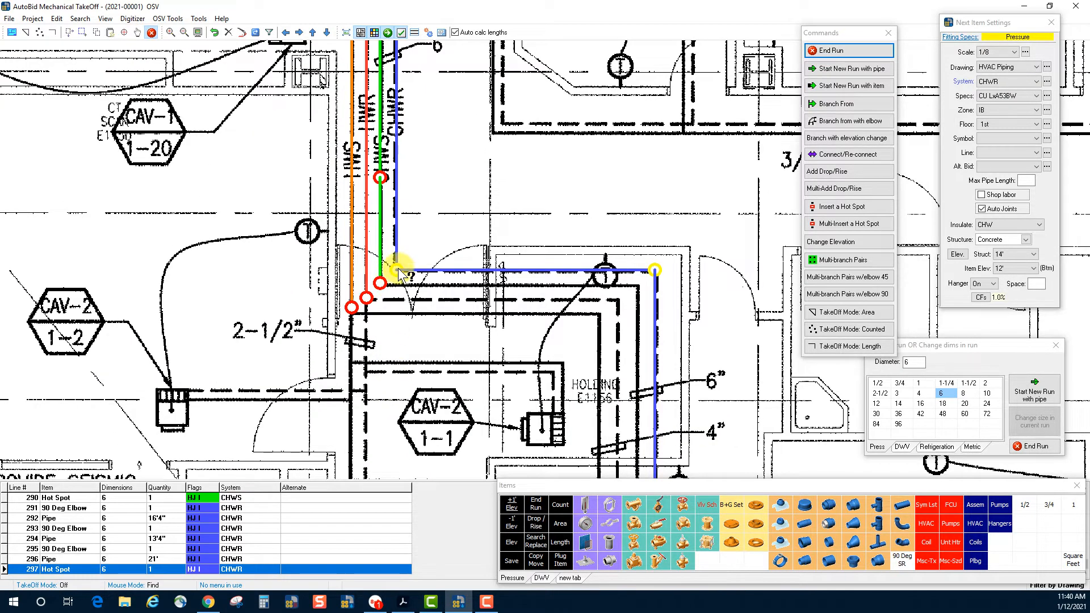
pyautogui.click(397, 272)
pyautogui.click(172, 532)
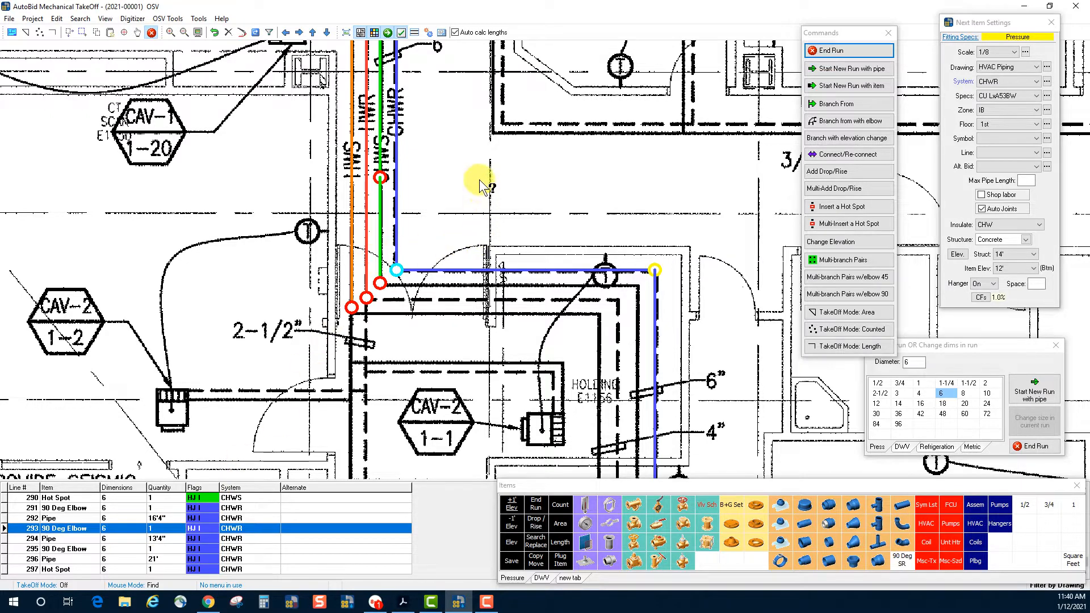
pyautogui.moveTo(480, 184); pyautogui.dragTo(469, 229)
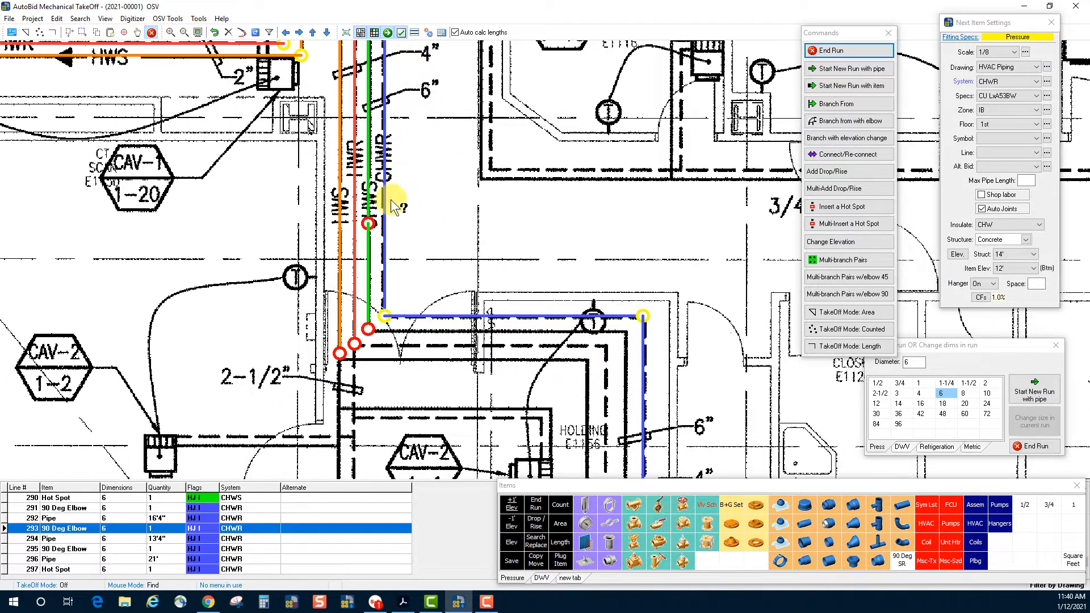
# Step: Branch directly from the HHWS main's end hot spot at 4 inches, follow the HWS line about 12'7" and 15'11", and end the run
pyautogui.click(833, 106)
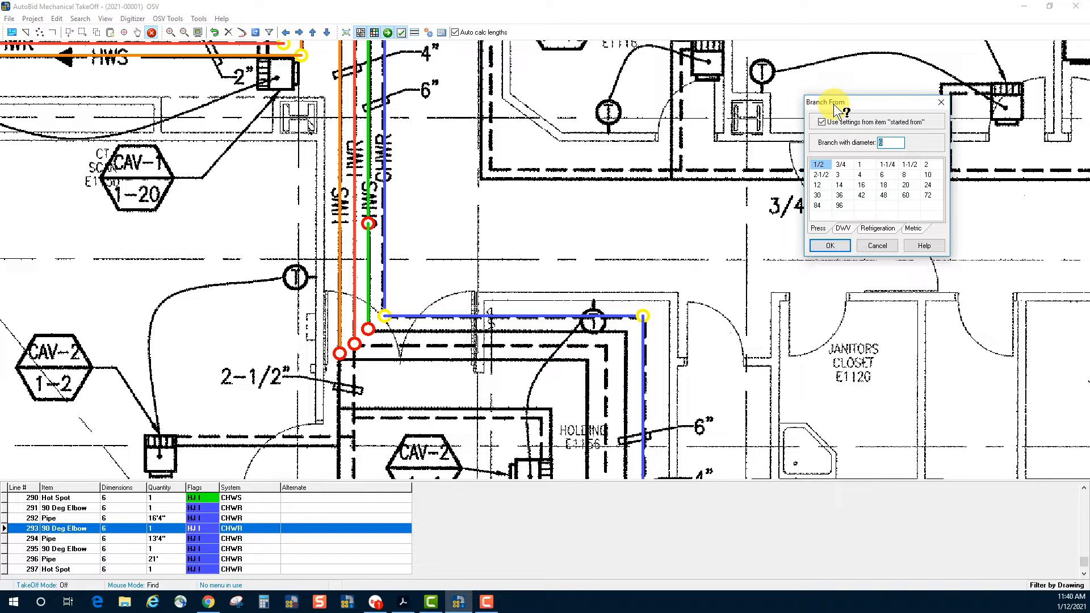
pyautogui.click(869, 176)
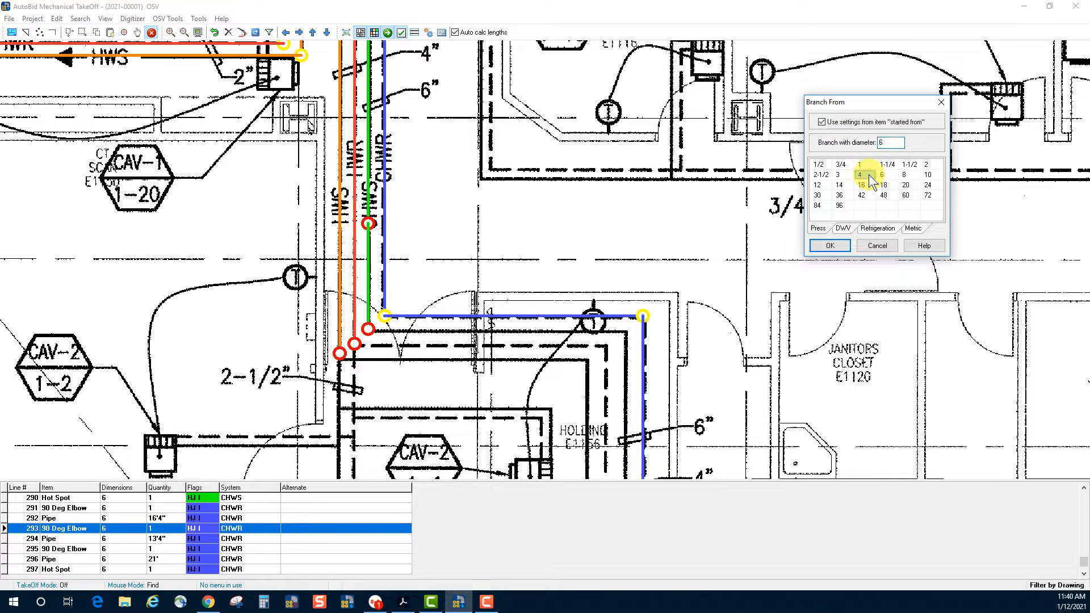
pyautogui.click(830, 246)
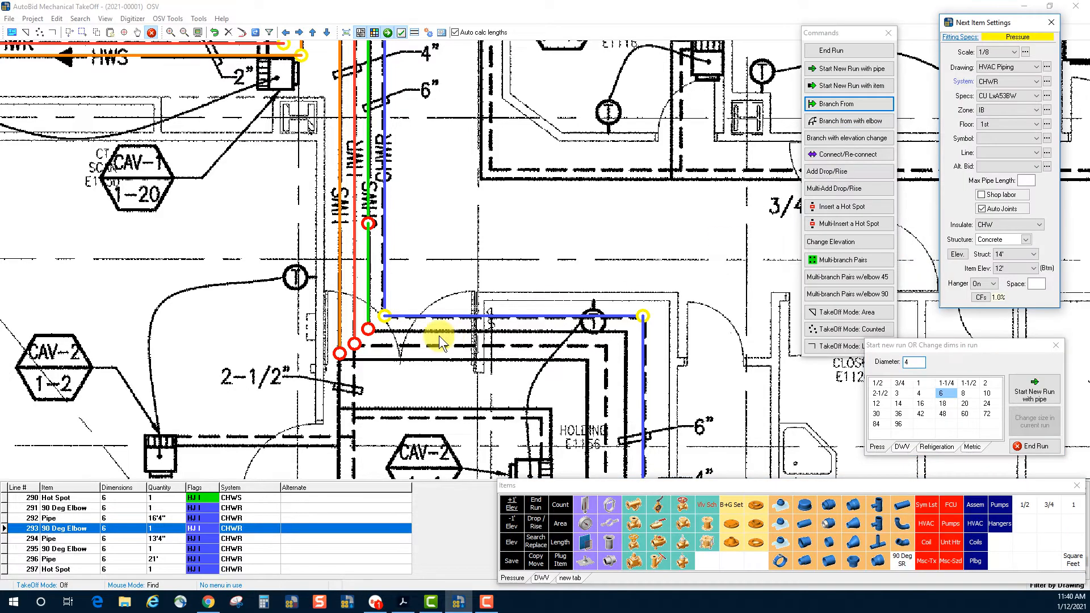
pyautogui.click(340, 355)
pyautogui.click(584, 354)
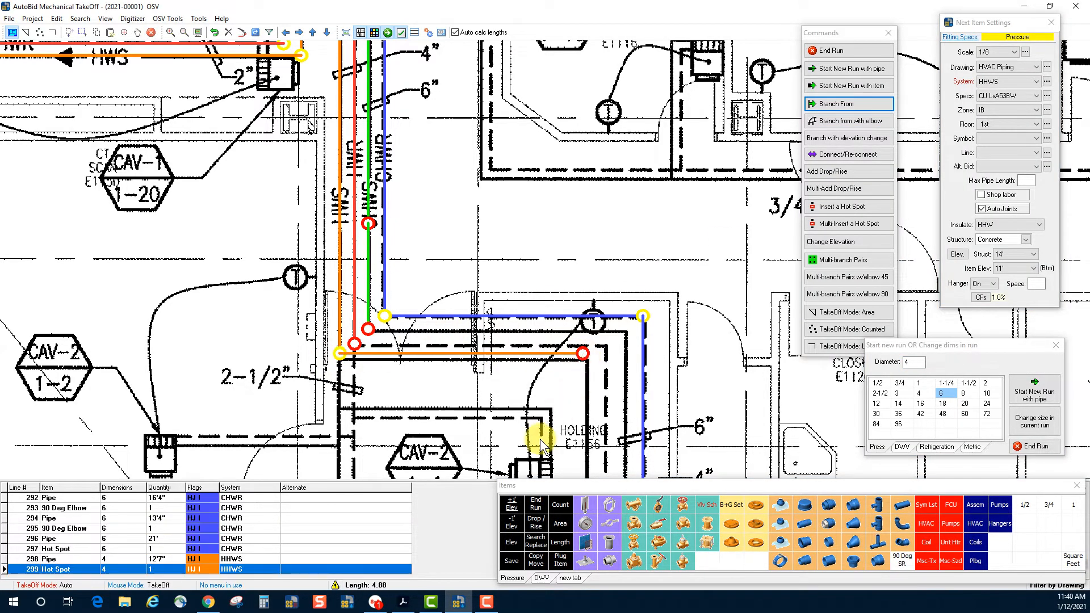
pyautogui.scroll(-4, 540, 439)
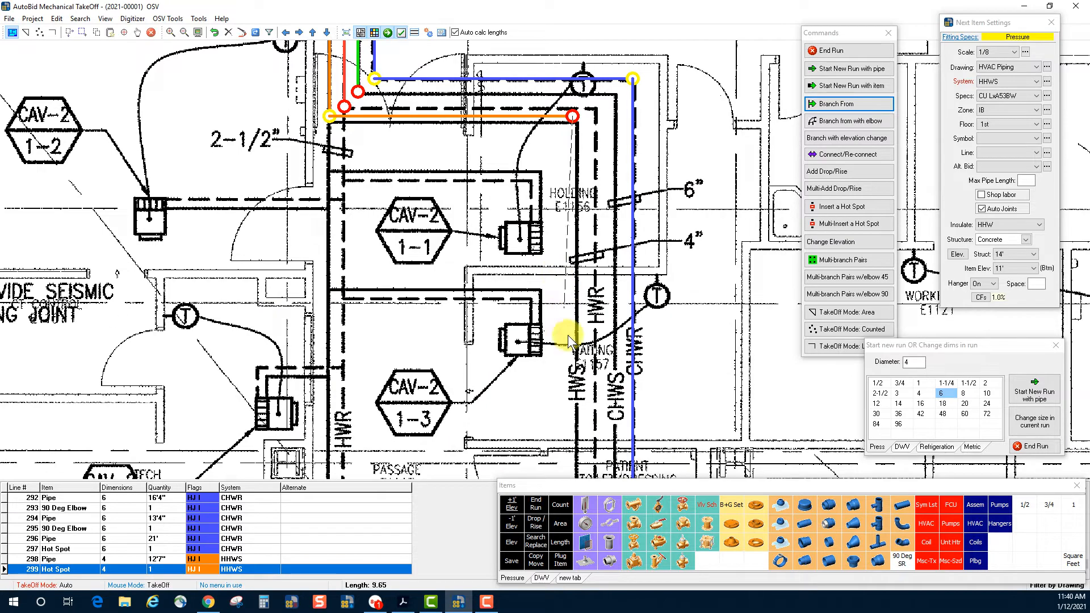
pyautogui.click(573, 424)
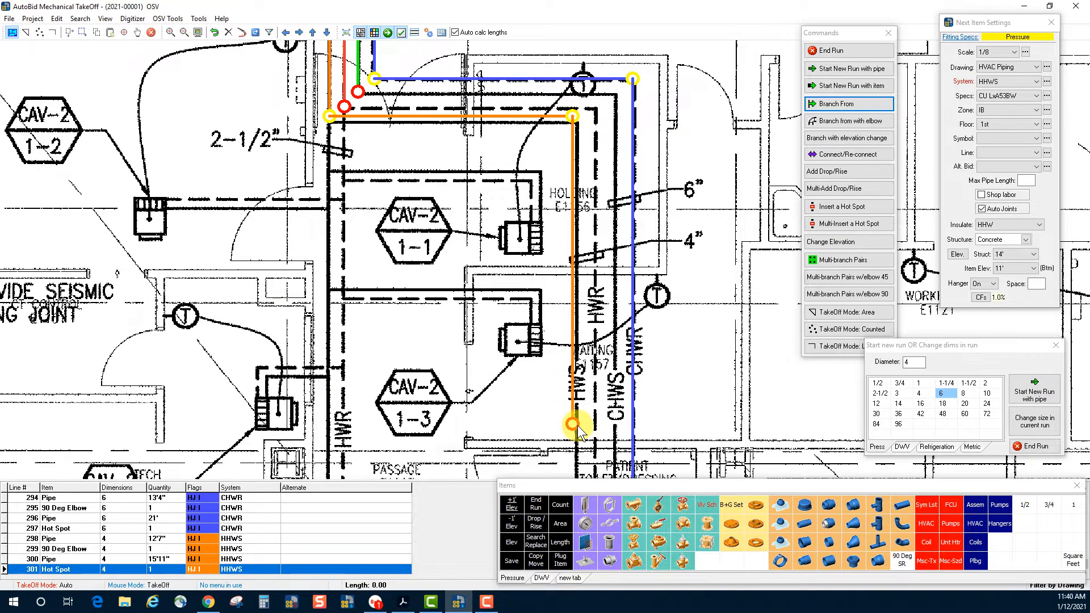
pyautogui.click(849, 50)
pyautogui.scroll(-2, 710, 146)
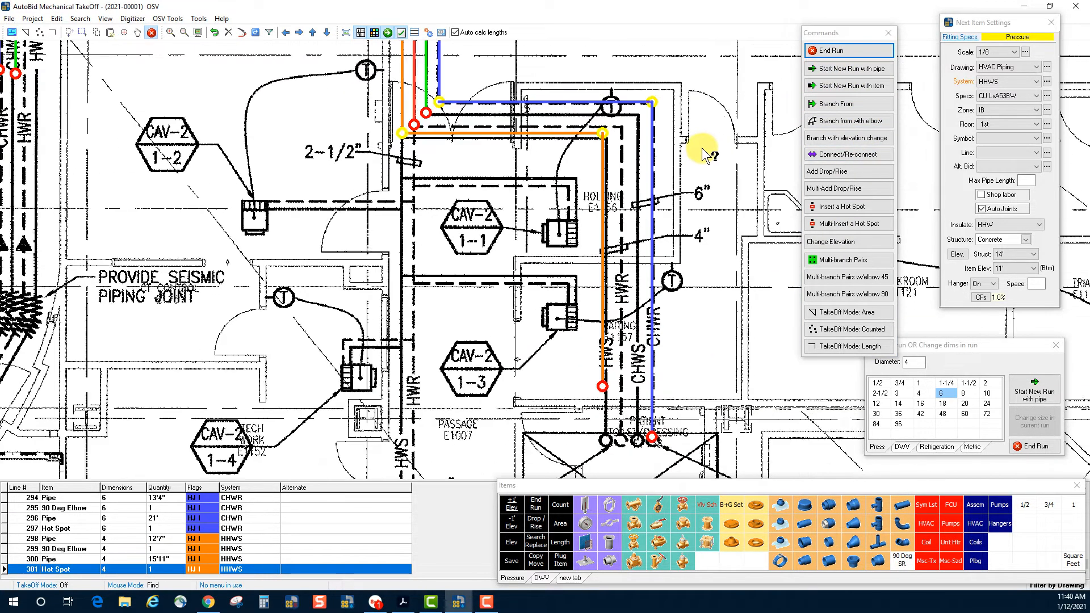
pyautogui.moveTo(486, 209); pyautogui.dragTo(486, 307)
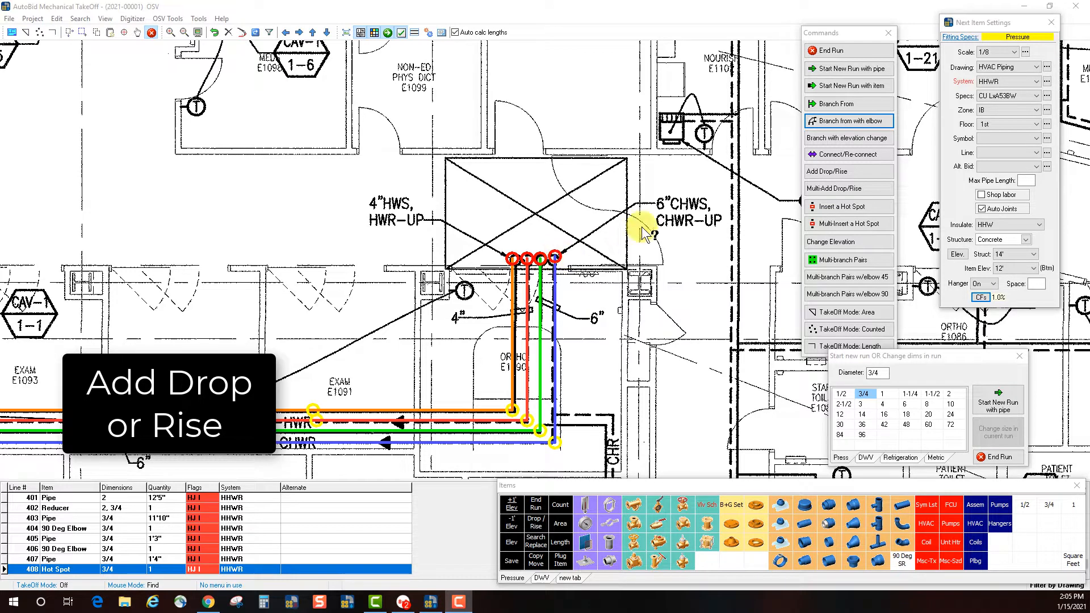
# Step: Add a single 6-inch rise to elevation 16' at the CHWR run's end hot spot beside the shaft, keeping the started-from item's settings
pyautogui.click(844, 170)
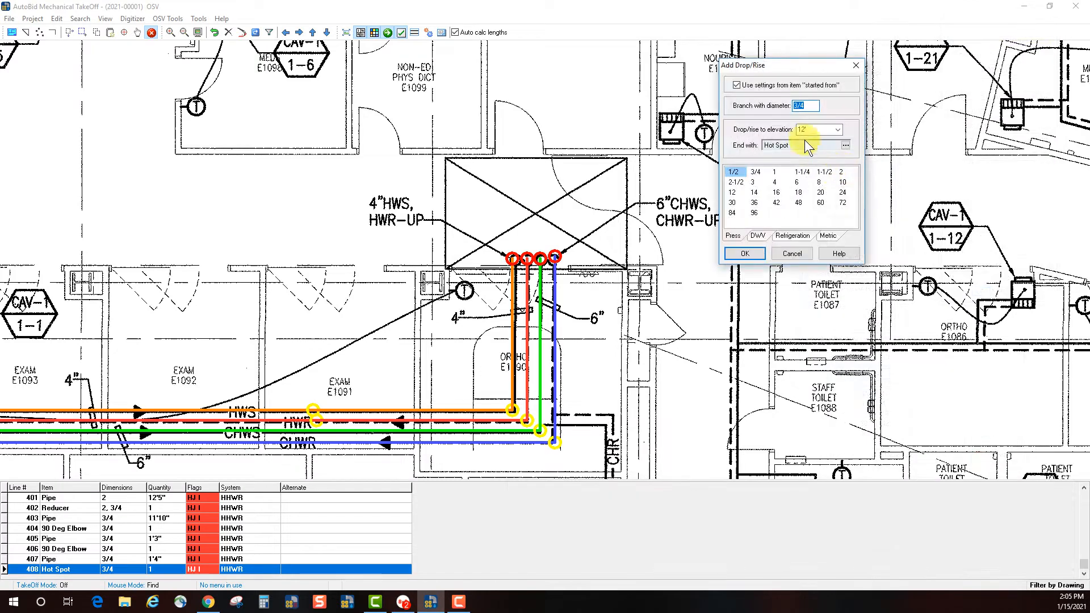
pyautogui.click(796, 182)
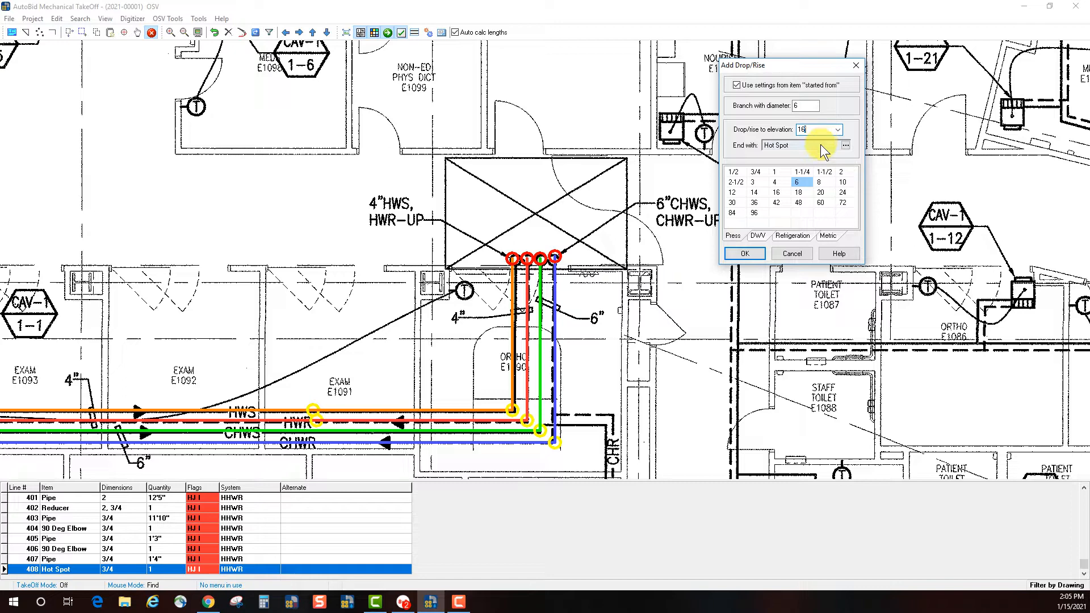
pyautogui.click(751, 254)
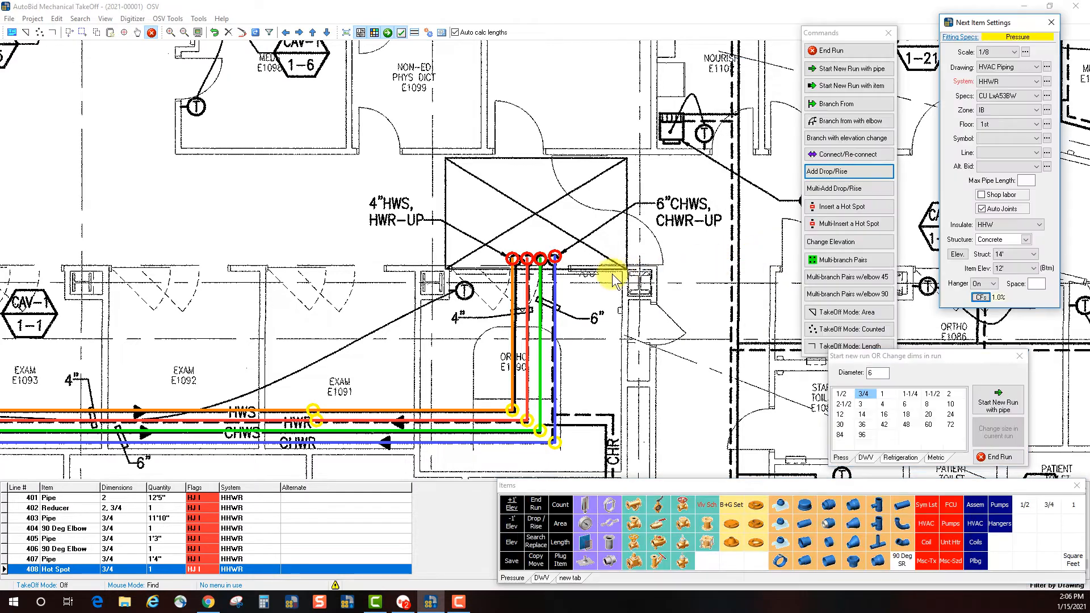
pyautogui.click(556, 259)
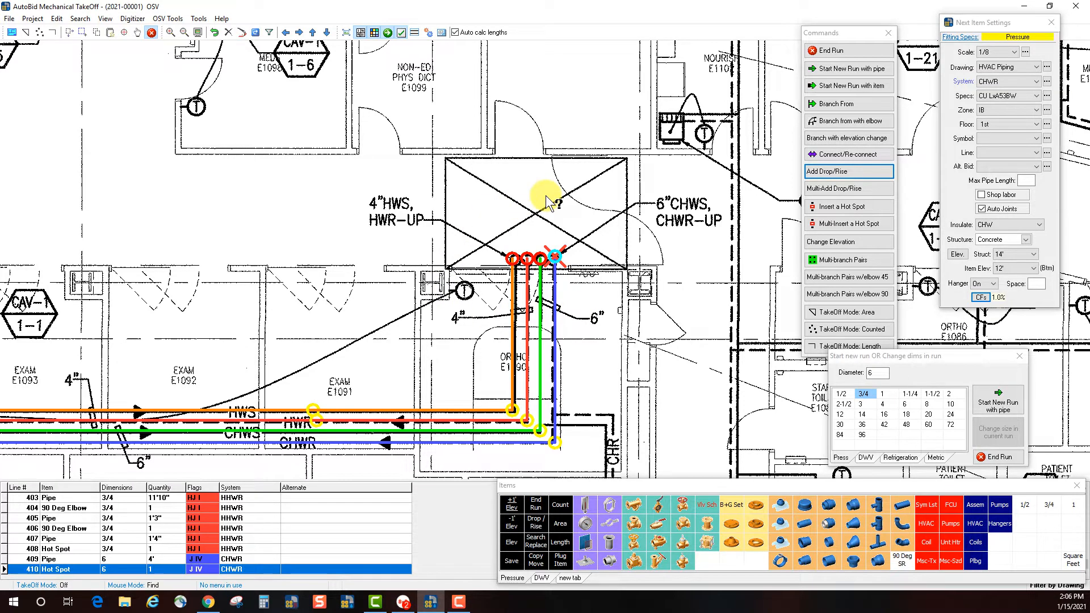
# Step: Examine the vertical takeoff of the CHWR riser, including its first and last items and their elevations
pyautogui.doubleClick(562, 257)
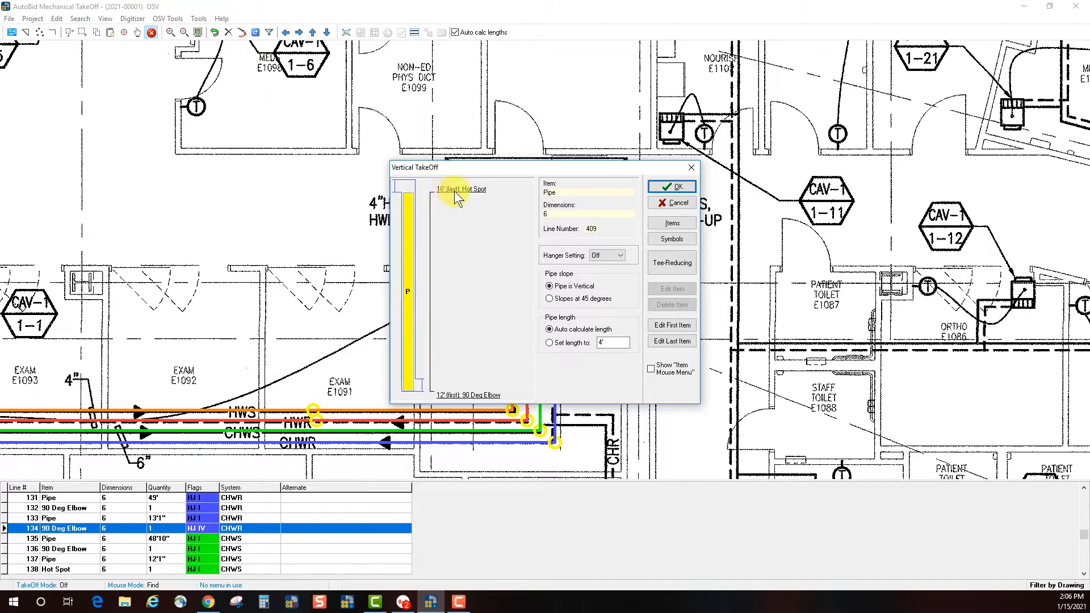
pyautogui.click(669, 182)
pyautogui.click(841, 172)
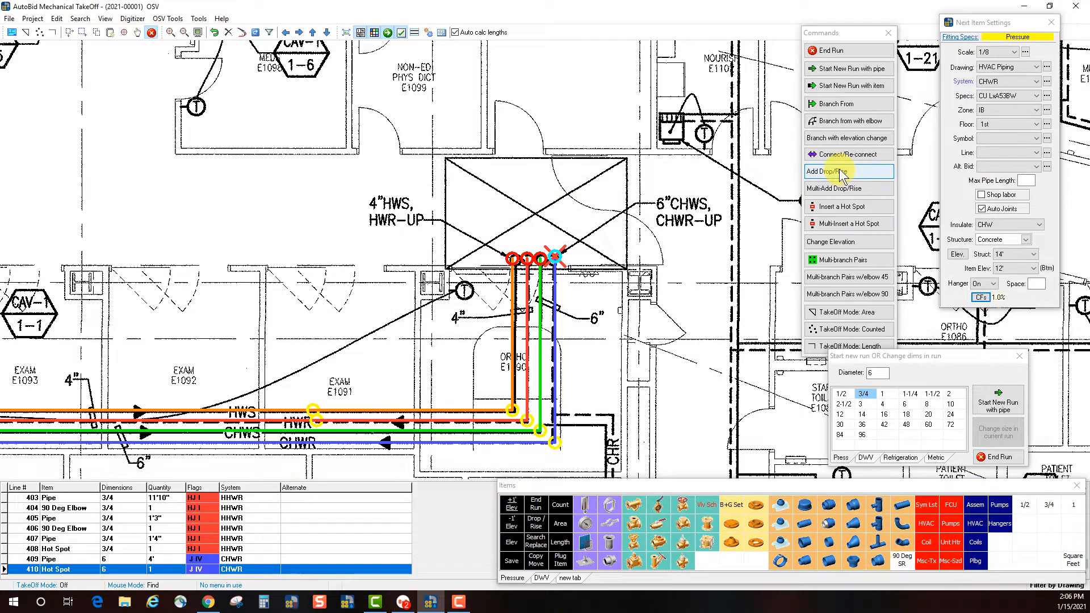
# Step: Start adding multiple drops/rises with a 6-inch diameter to elevation 16' and place the first riser on the CHWS end hot spot
pyautogui.scroll(2, 623, 281)
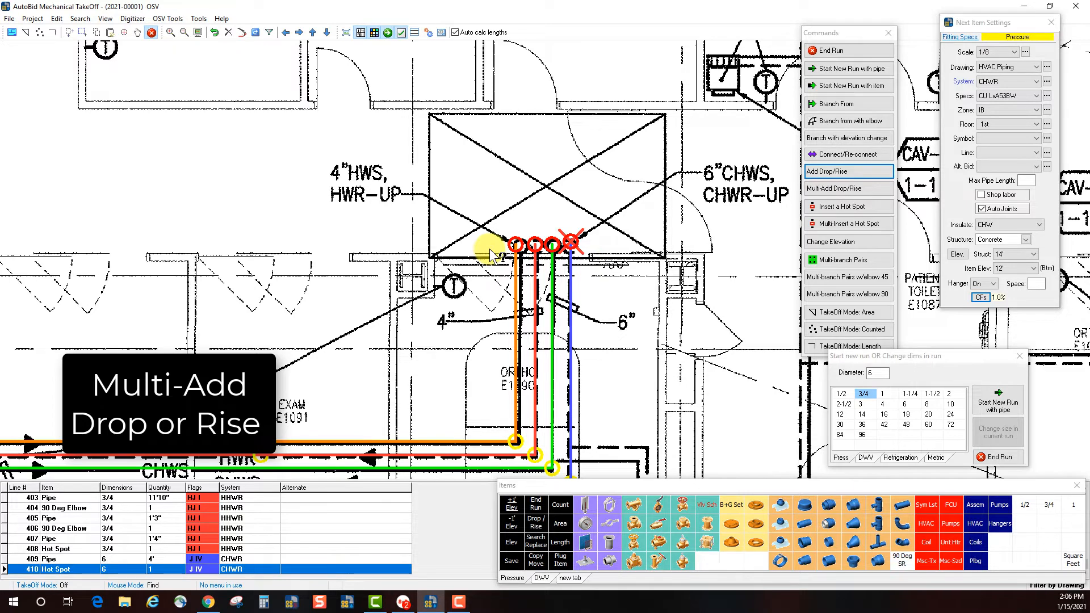
pyautogui.click(849, 192)
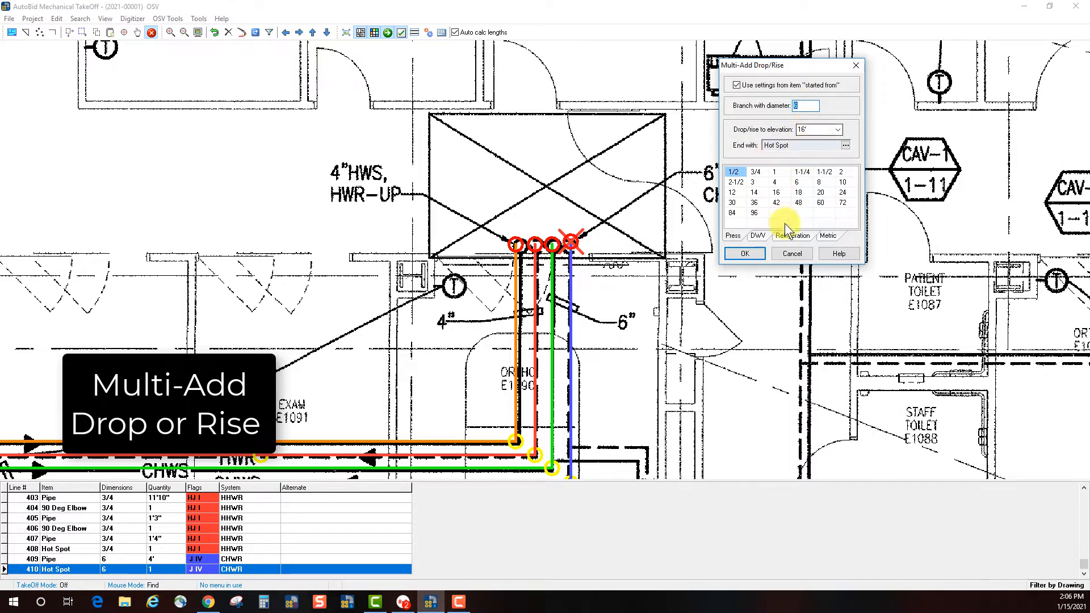
pyautogui.click(746, 254)
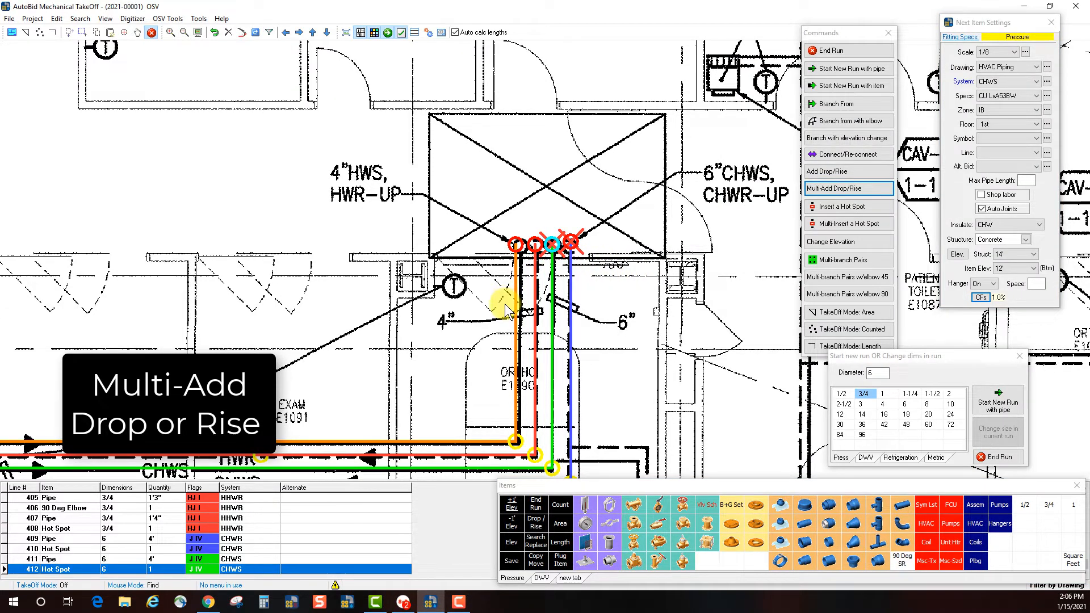
# Step: Set the riser diameter to 4 inches and add rises at the HHWR and HHWS end hot spots beside the shaft
pyautogui.click(883, 405)
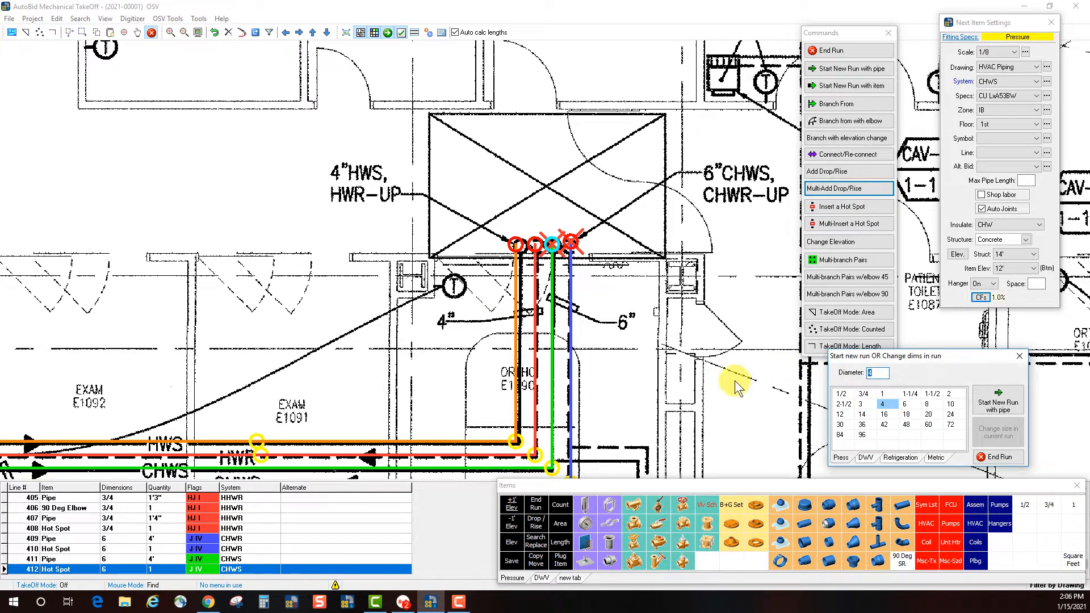
pyautogui.click(535, 248)
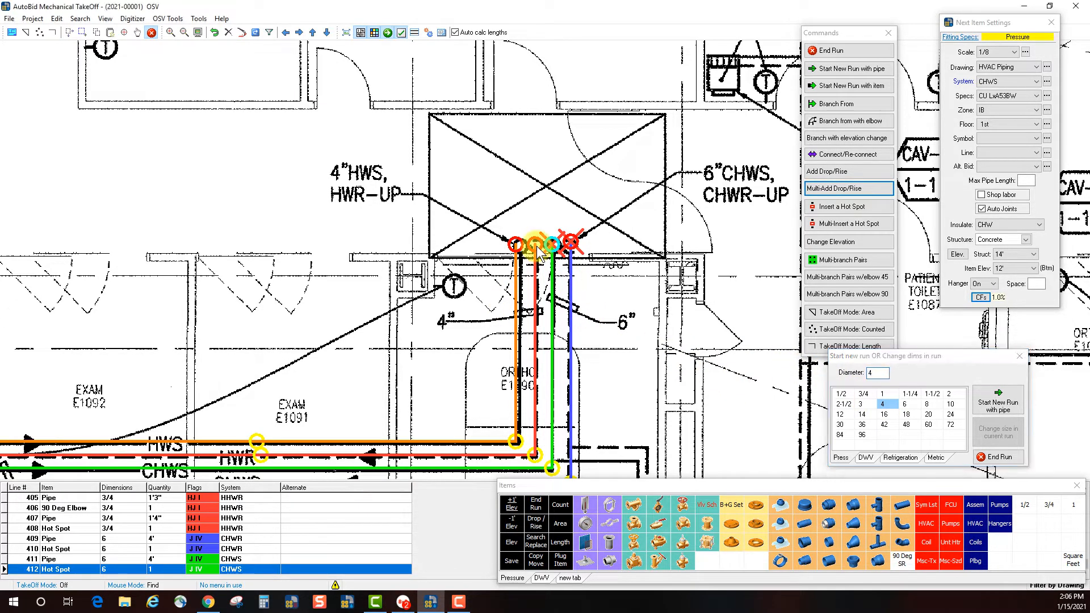
pyautogui.click(515, 245)
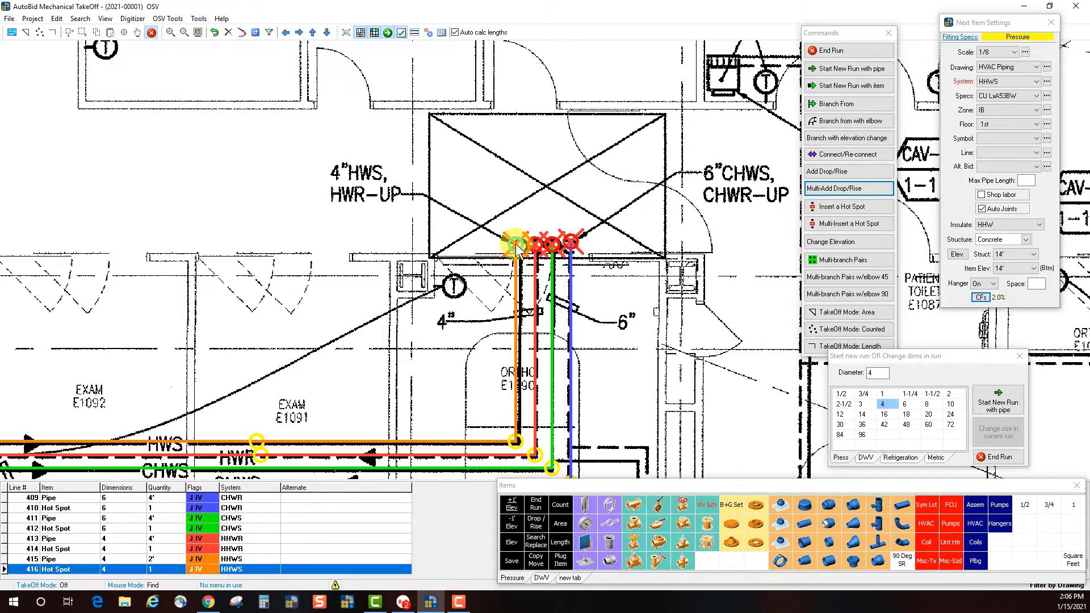
pyautogui.moveTo(336, 336); pyautogui.dragTo(456, 153)
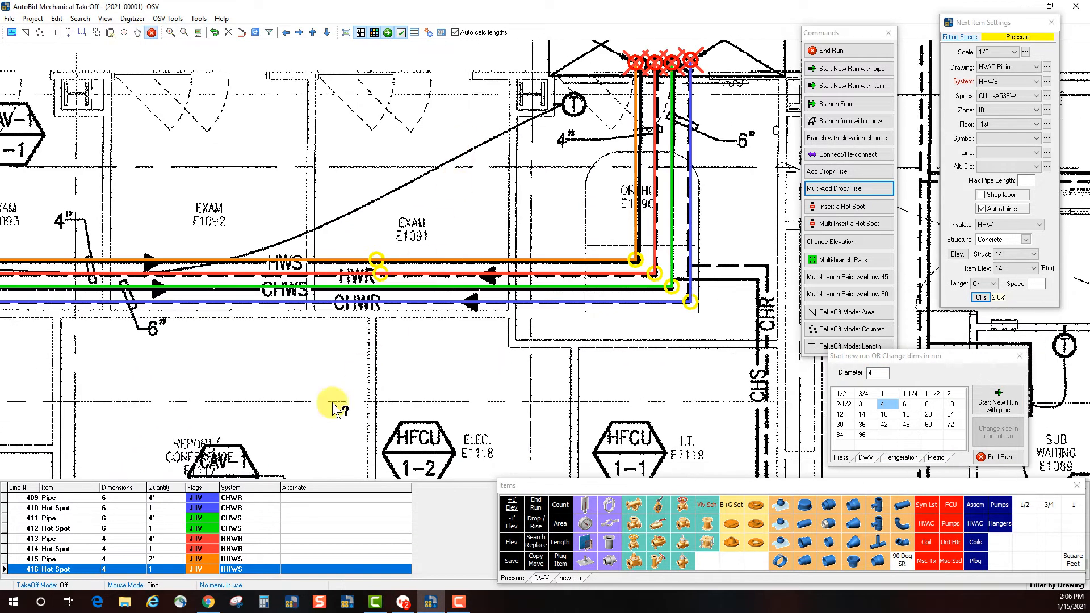
# Step: Add 6-inch rises at the CHWR and CHWS end hot spots by the shaft labelled 6"CHWS, CHWR-UP
pyautogui.moveTo(325, 406); pyautogui.dragTo(652, 170)
pyautogui.moveTo(225, 407); pyautogui.dragTo(534, 130)
pyautogui.moveTo(428, 348); pyautogui.dragTo(349, 172)
pyautogui.moveTo(339, 405); pyautogui.dragTo(301, 255)
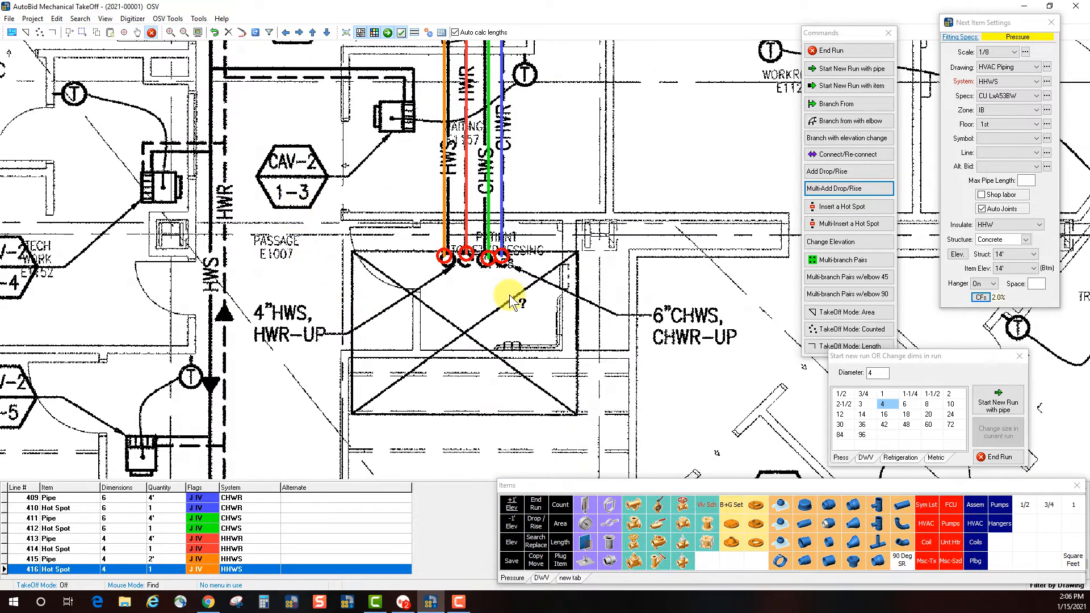
pyautogui.moveTo(544, 206); pyautogui.dragTo(540, 341)
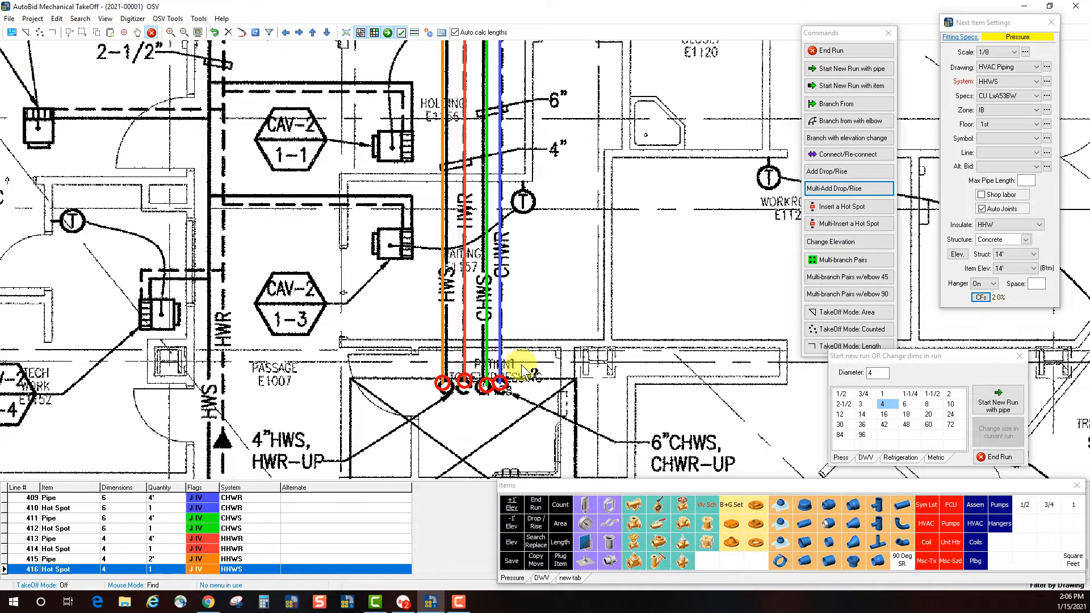
pyautogui.click(909, 403)
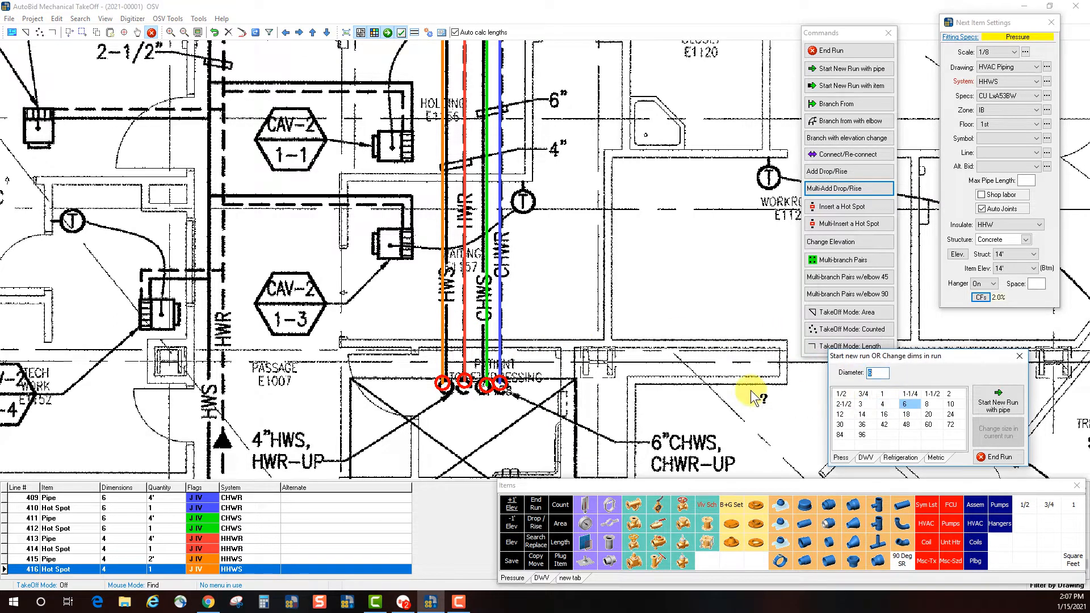
pyautogui.click(499, 387)
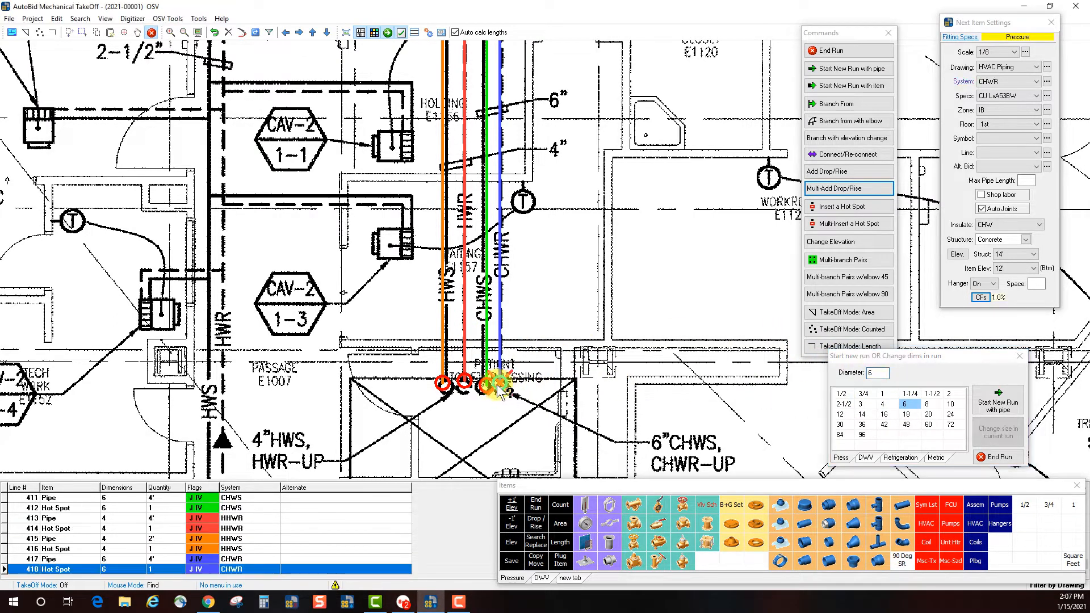
pyautogui.click(486, 388)
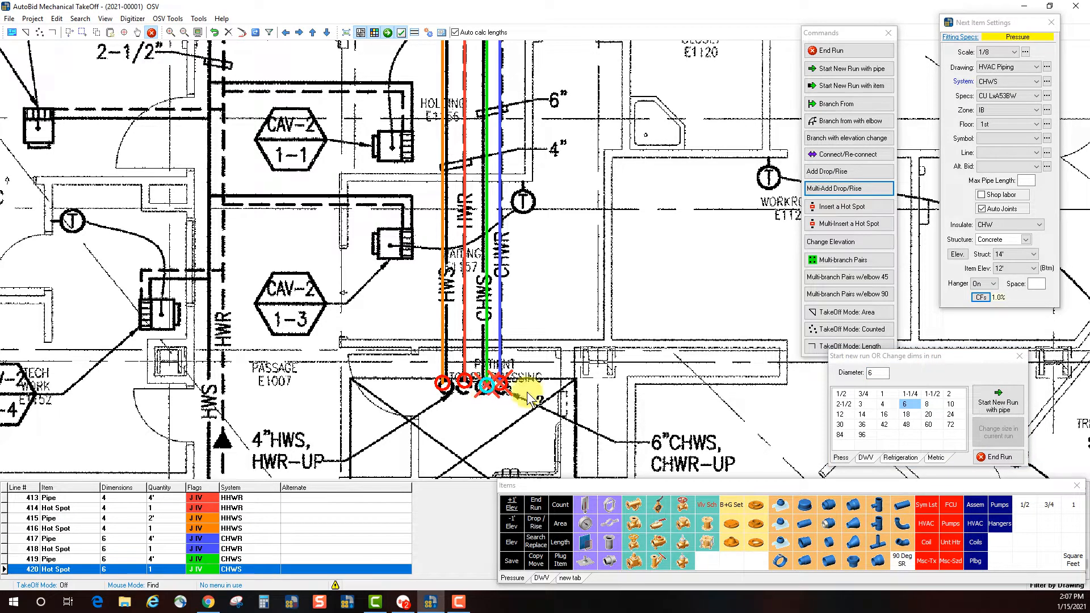
# Step: Add 4-inch rises at the HHWR and HHWS end hot spots of the same shaft and review the HHWS riser's vertical takeoff
pyautogui.click(891, 404)
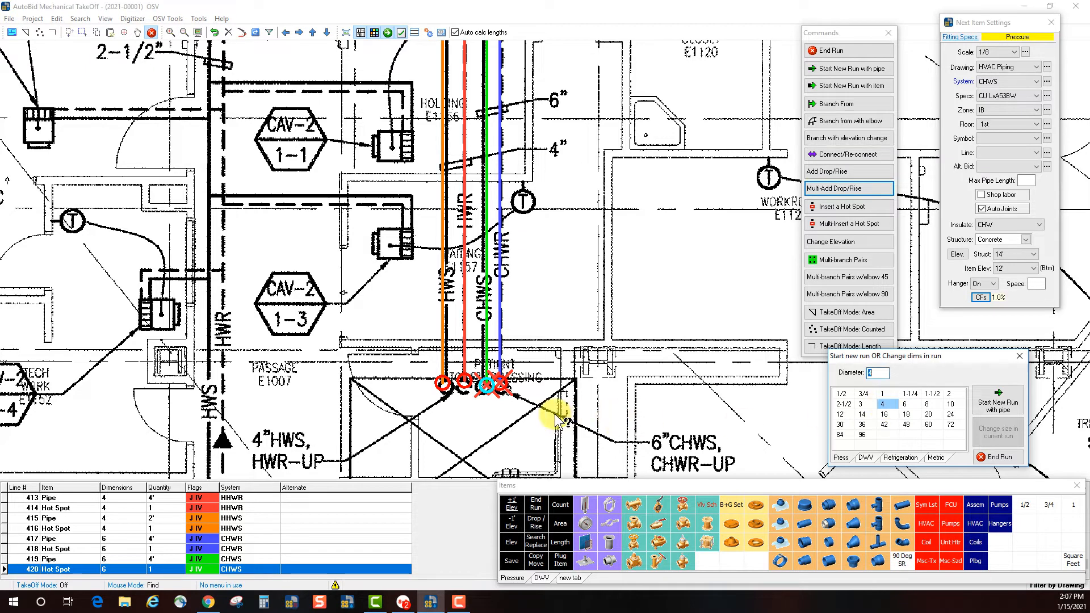
pyautogui.click(465, 388)
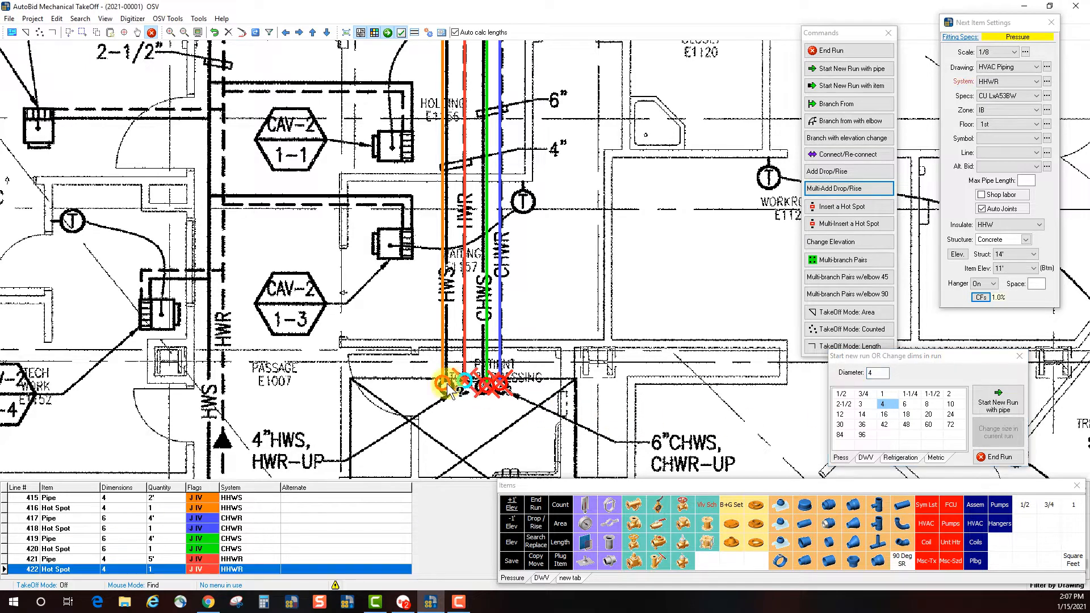
pyautogui.click(443, 384)
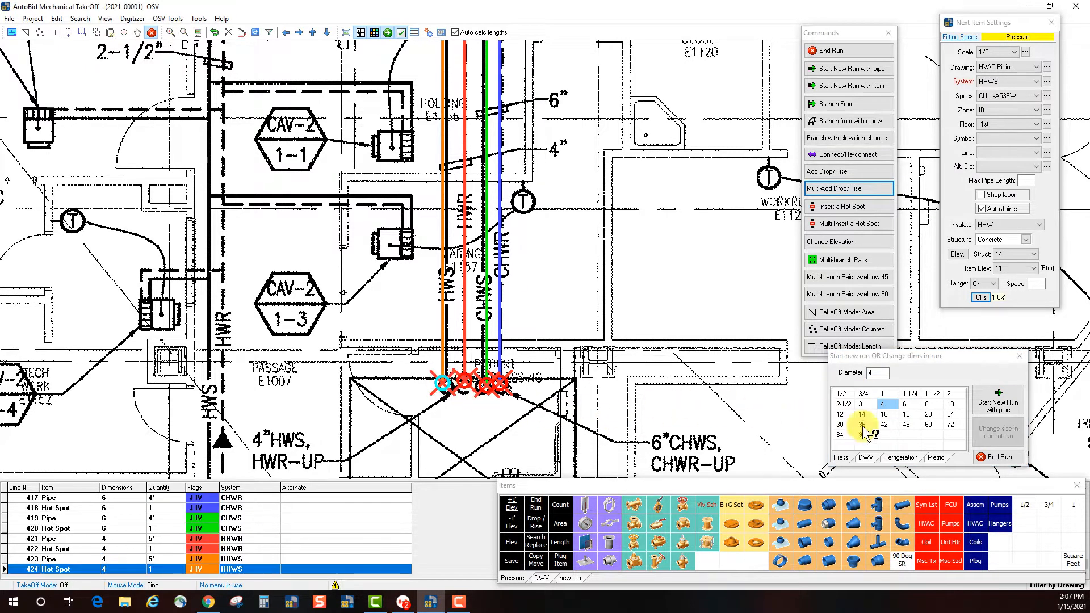
pyautogui.click(998, 457)
pyautogui.click(452, 396)
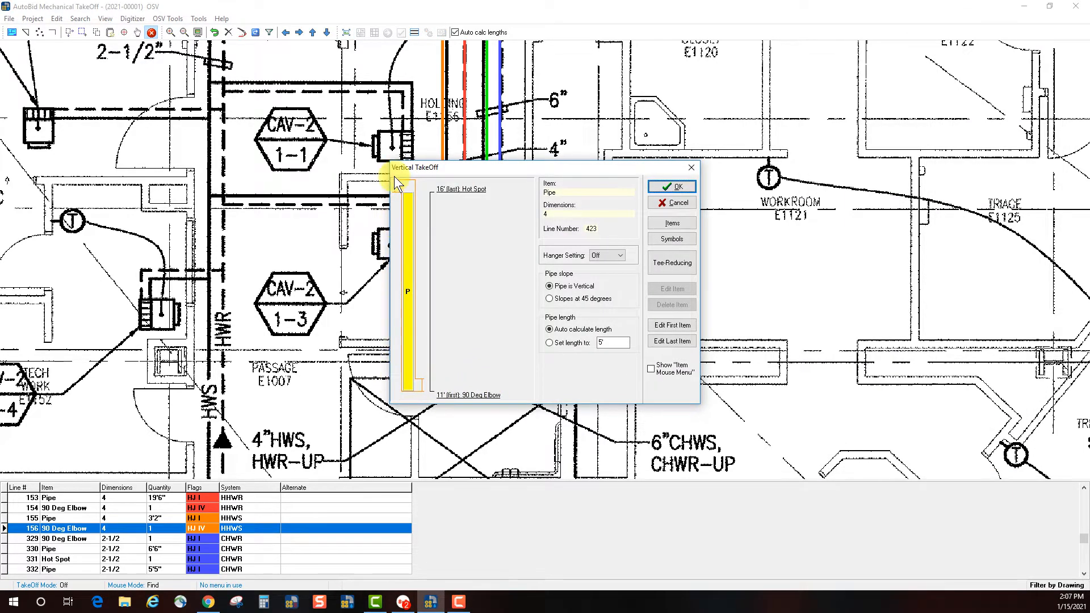
pyautogui.click(677, 188)
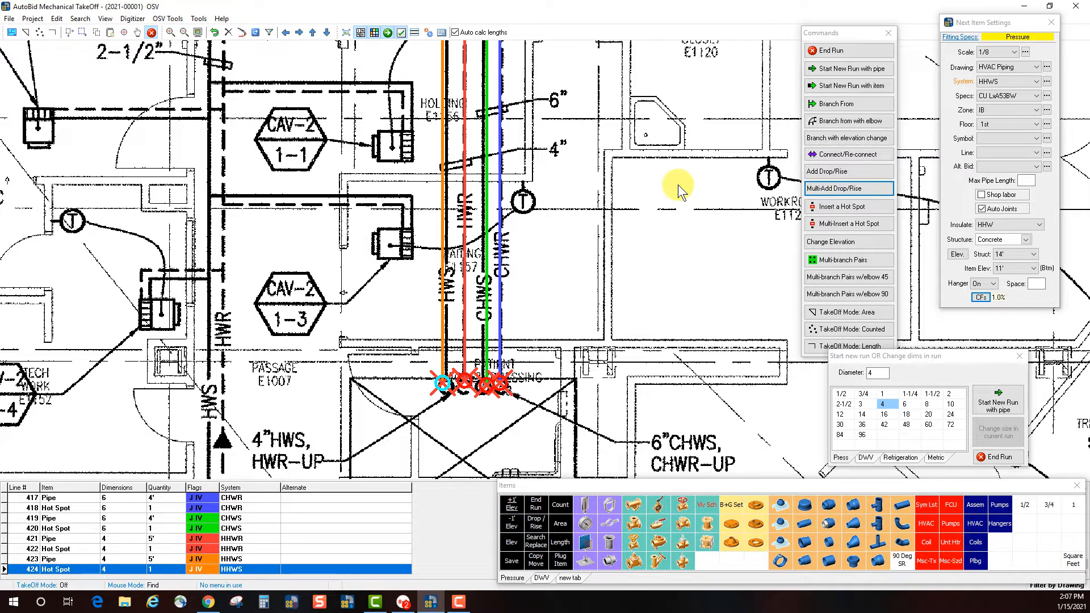
# Step: Add a single 4-inch rise to elevation 16' midway along the HHWS main, ending with a hot spot, and review its vertical takeoff
pyautogui.click(849, 168)
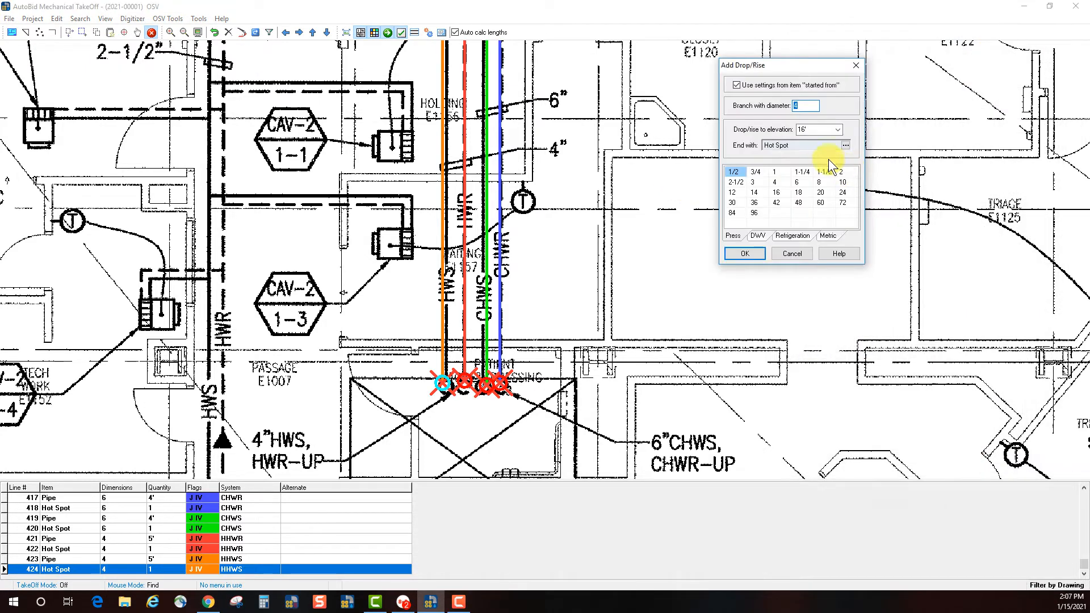
pyautogui.click(774, 182)
pyautogui.click(745, 254)
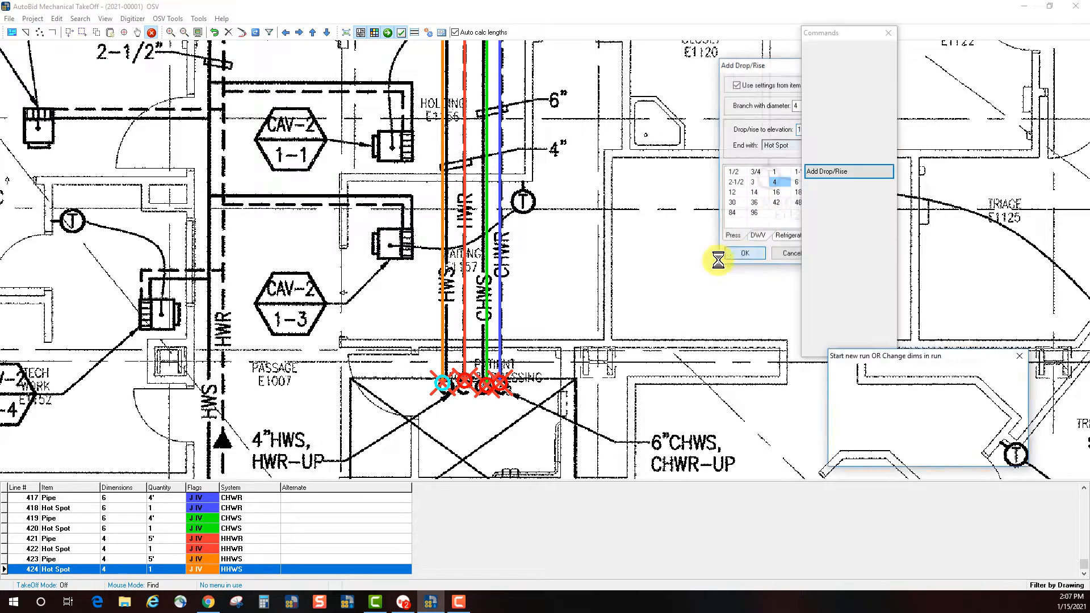
pyautogui.click(444, 286)
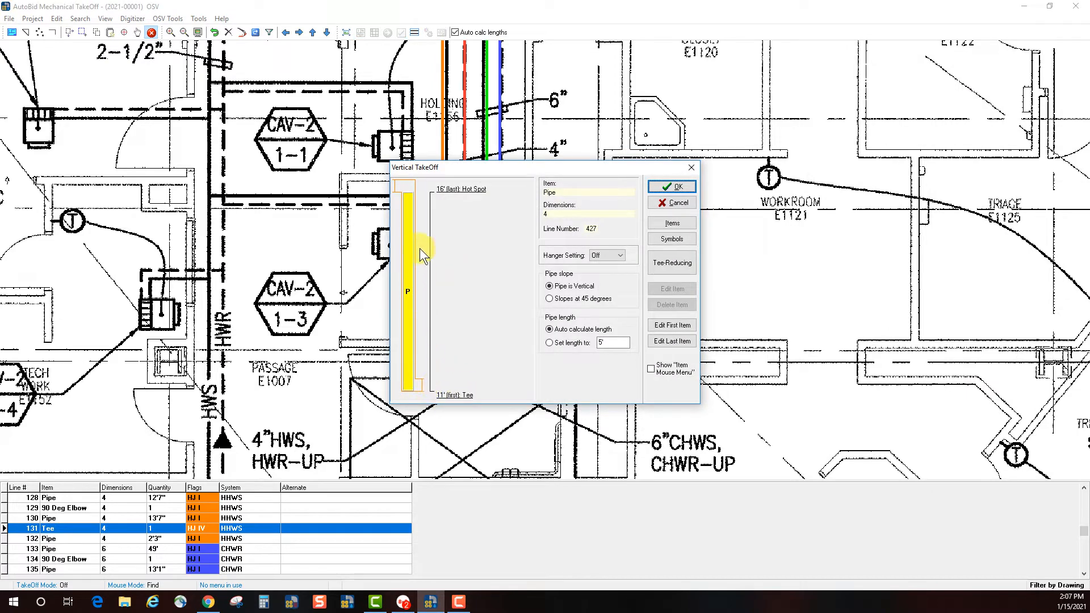
pyautogui.click(666, 189)
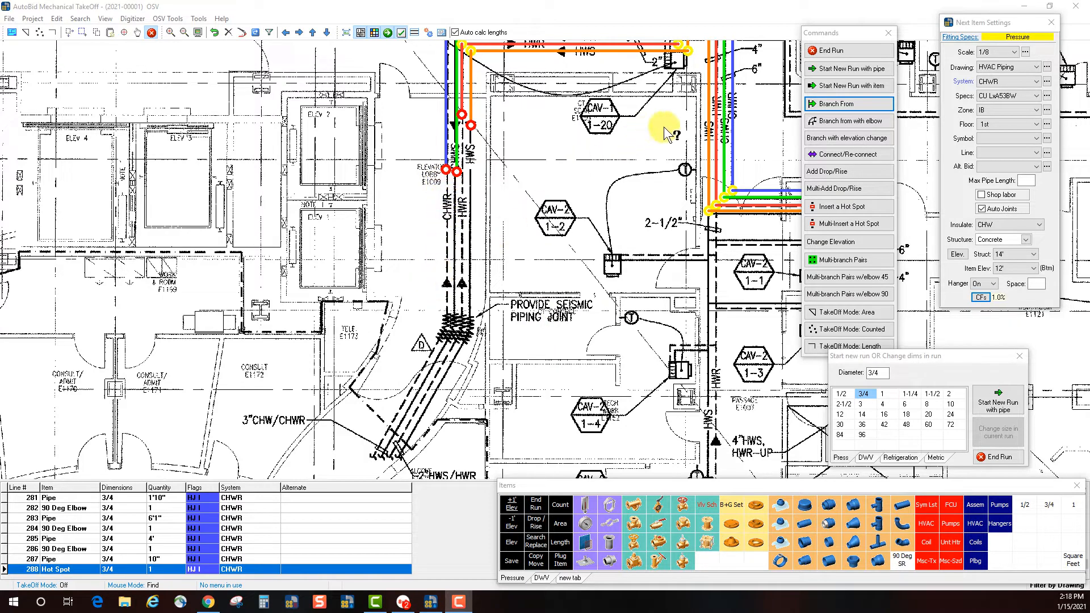
# Step: Branch a 3-inch pipe about 14'9" long from the CHWR end hot spot near the elevator lobby to the seismic piping joint
pyautogui.click(829, 105)
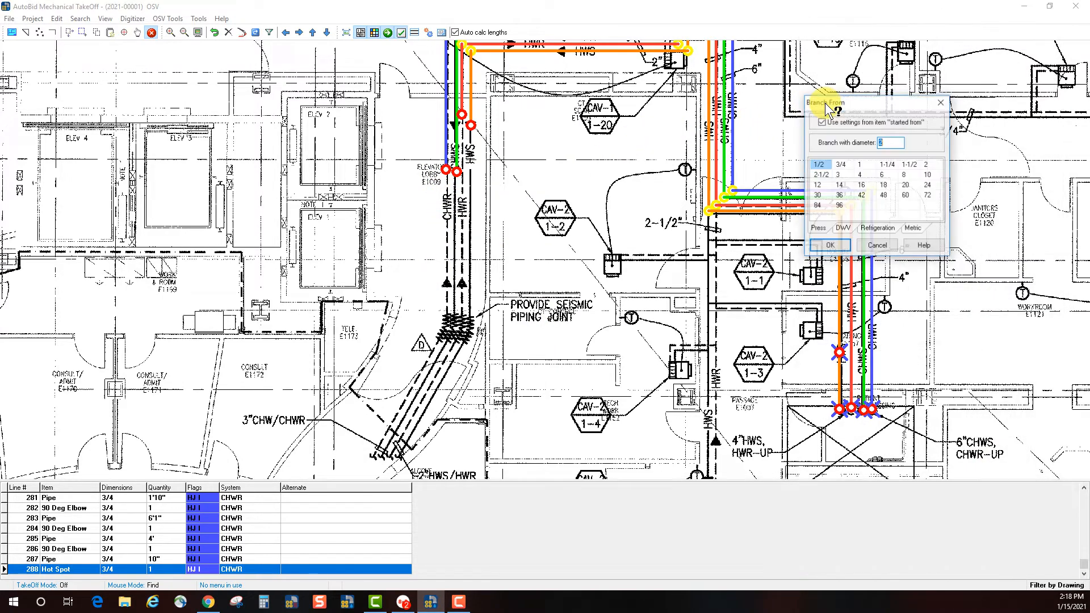
pyautogui.doubleClick(842, 175)
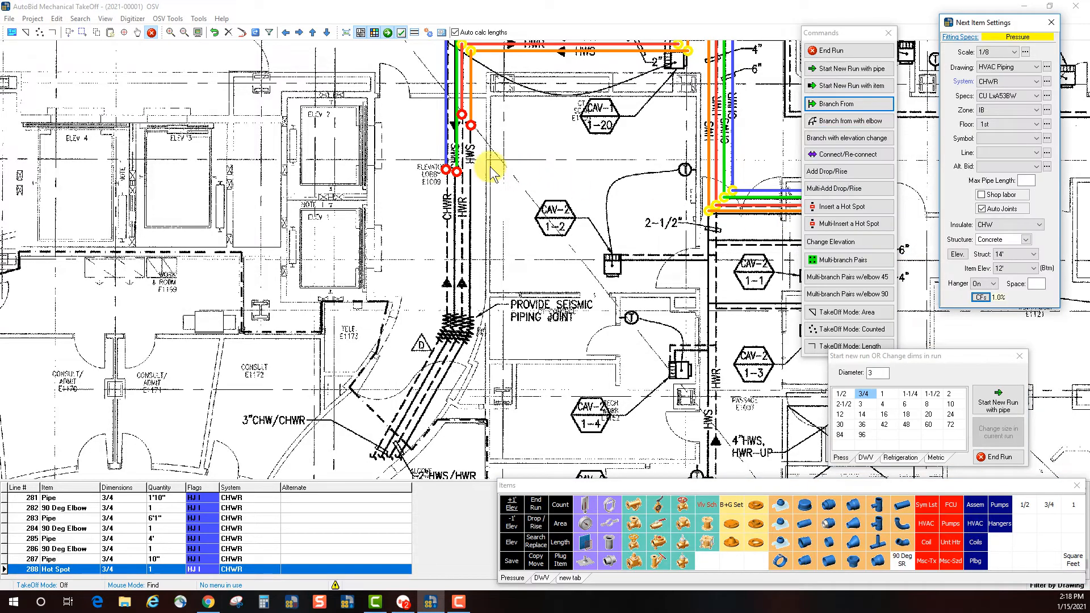
pyautogui.click(451, 172)
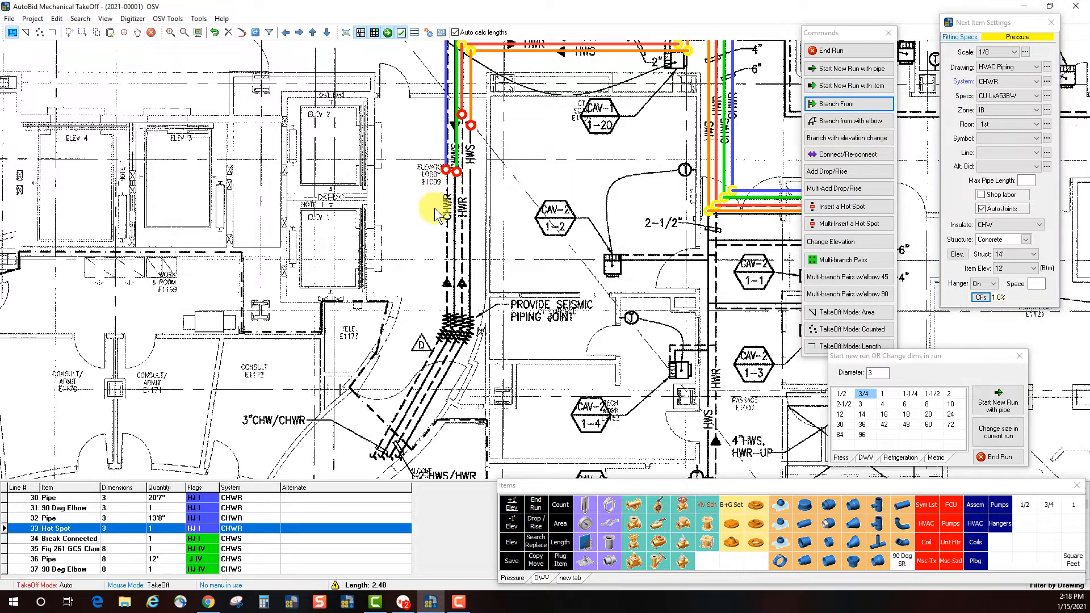
pyautogui.click(447, 324)
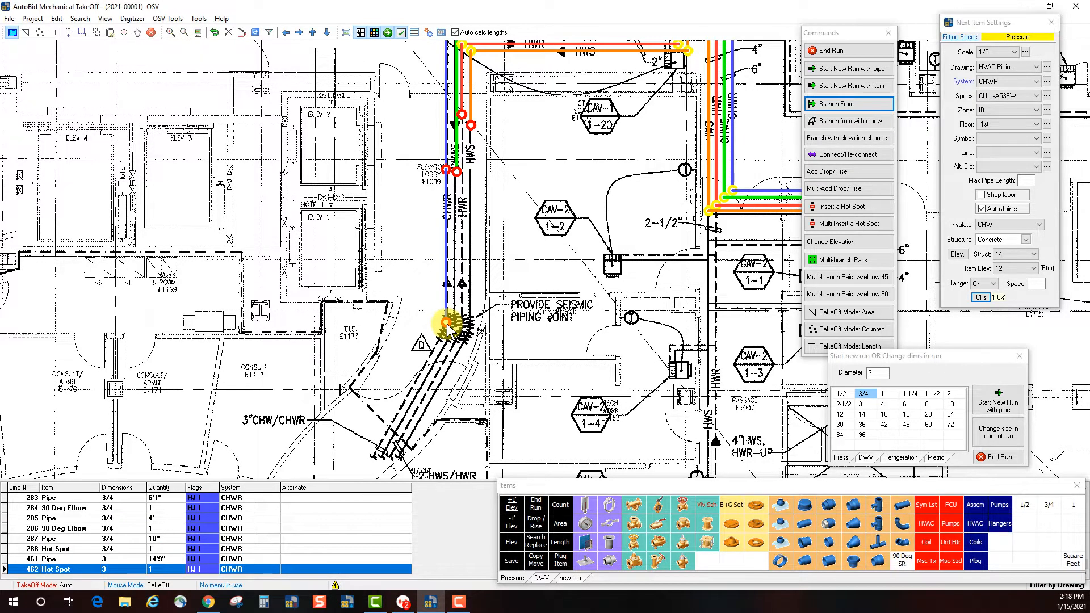
# Step: Change the CHWR run's item elevation to 11' at the seismic piping joint
pyautogui.click(832, 242)
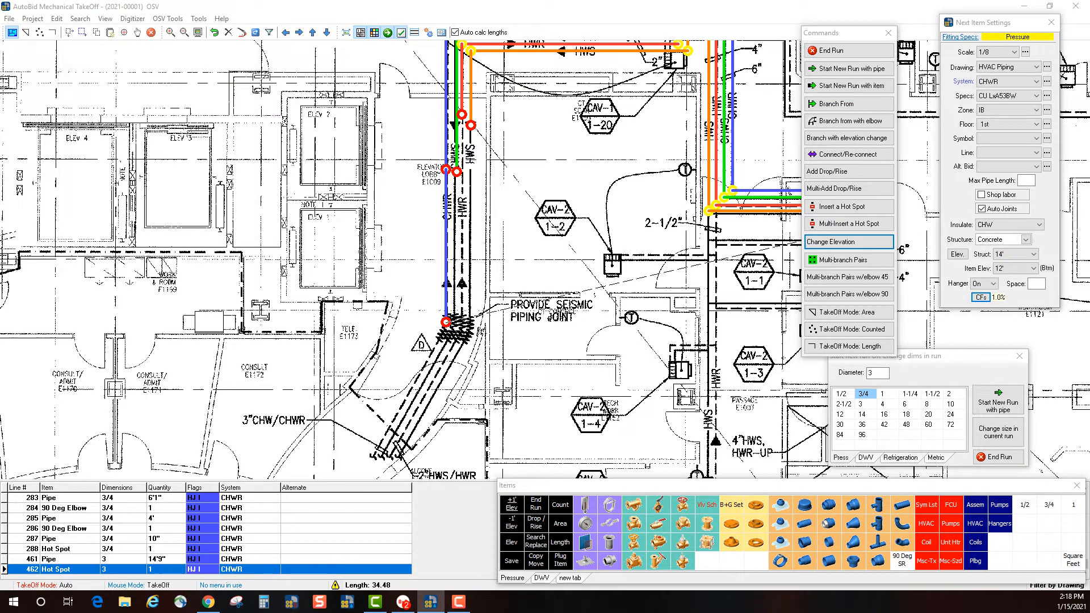
pyautogui.moveTo(671, 123); pyautogui.dragTo(632, 138)
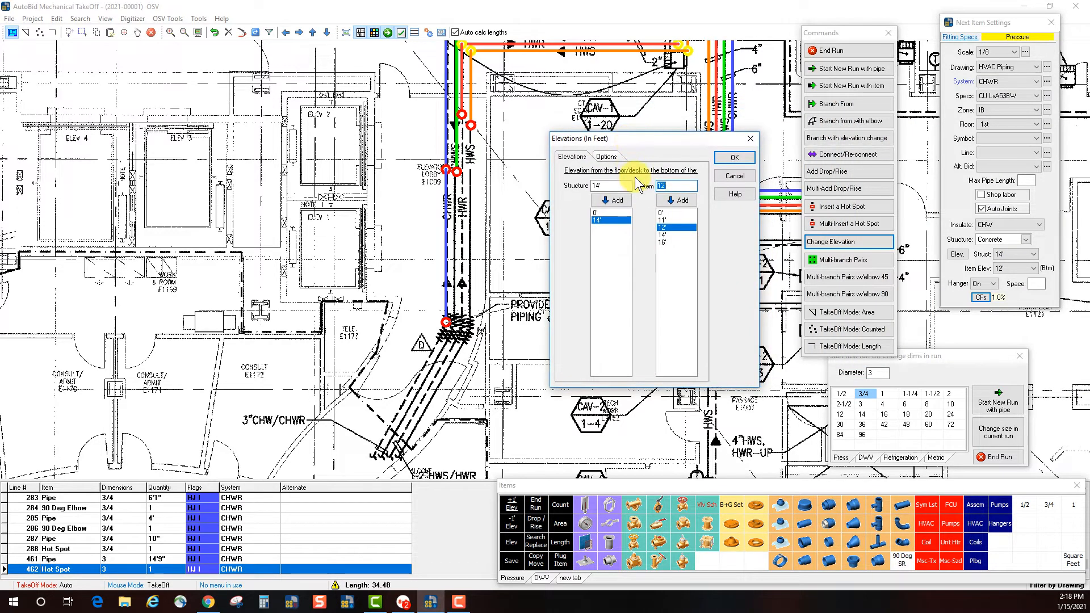
pyautogui.click(663, 221)
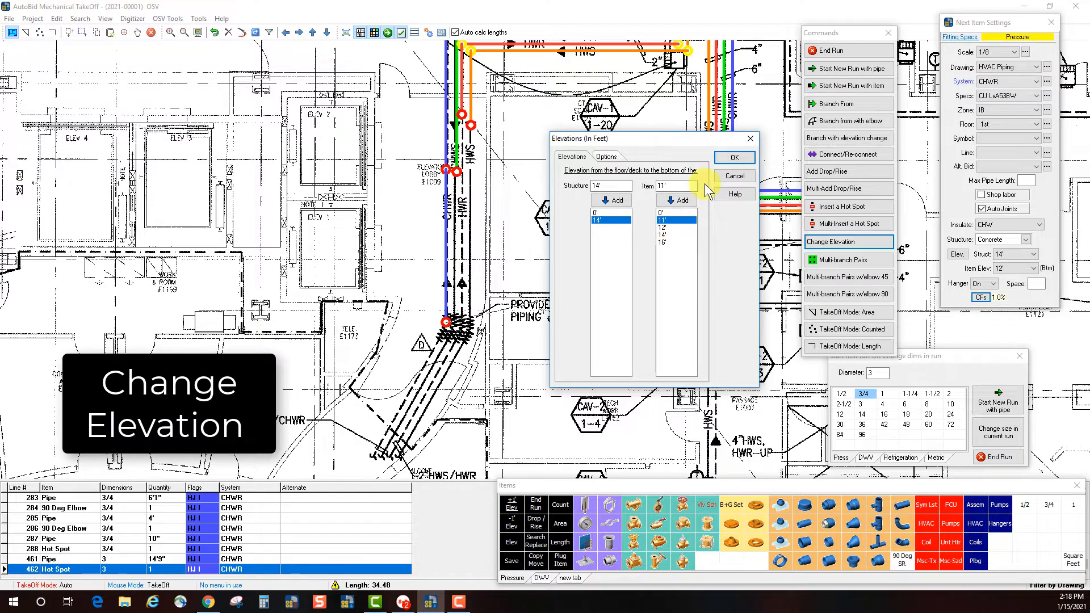
pyautogui.click(730, 159)
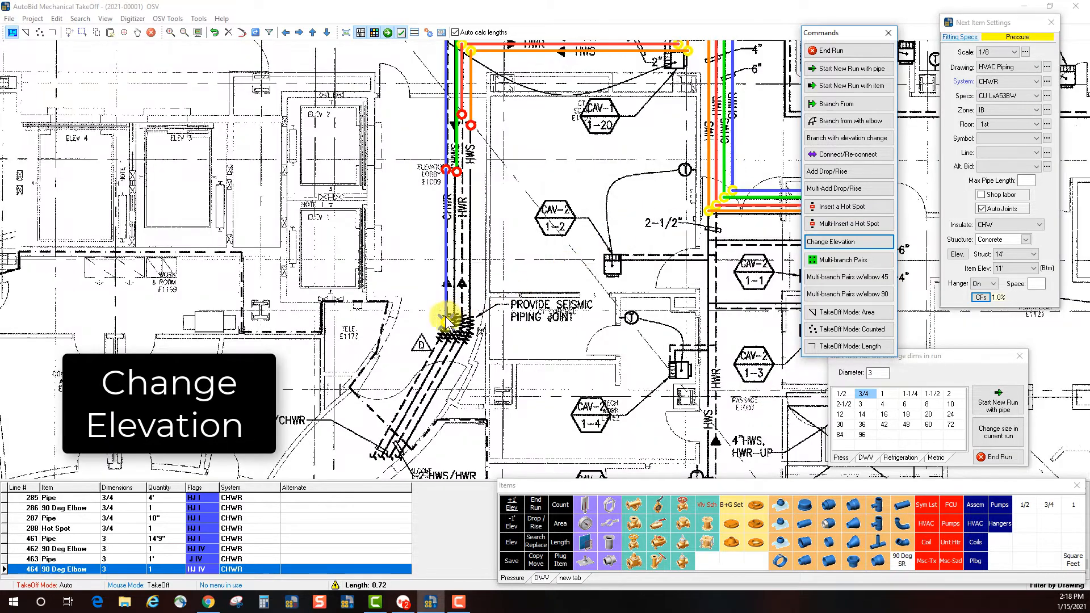
# Step: Continue the CHWR run diagonally about 14' to the plan line's end, end the run, and examine the vertical takeoff at the elevation change
pyautogui.click(378, 453)
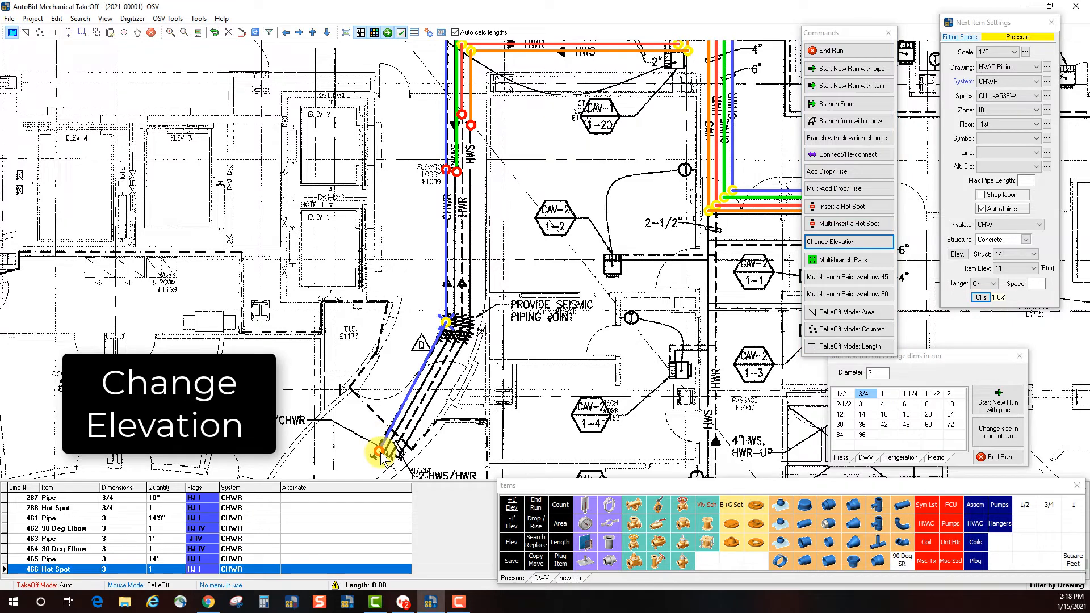
pyautogui.click(886, 50)
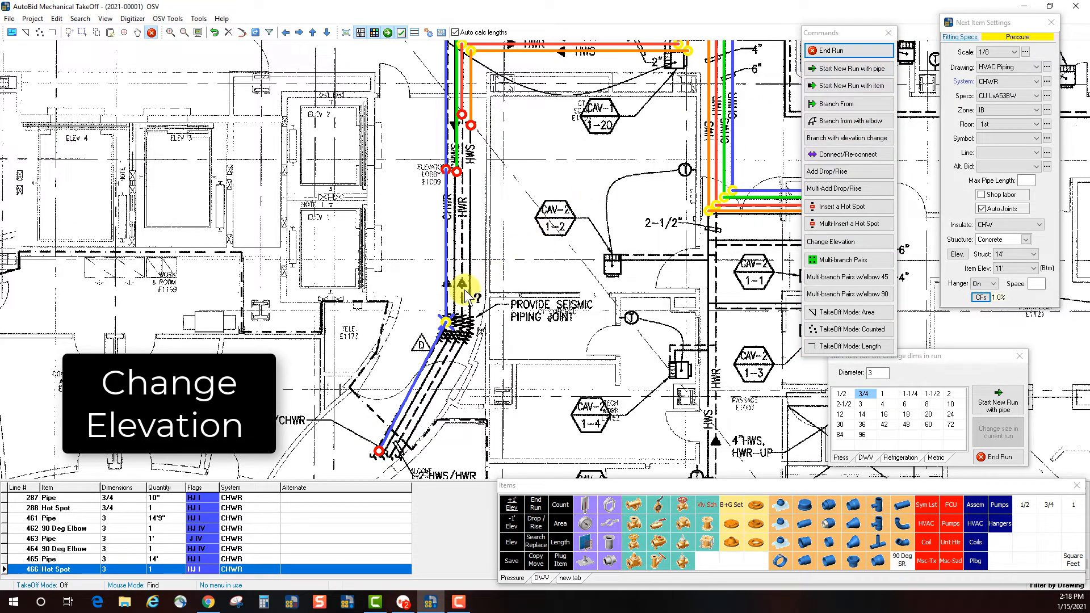
pyautogui.click(445, 321)
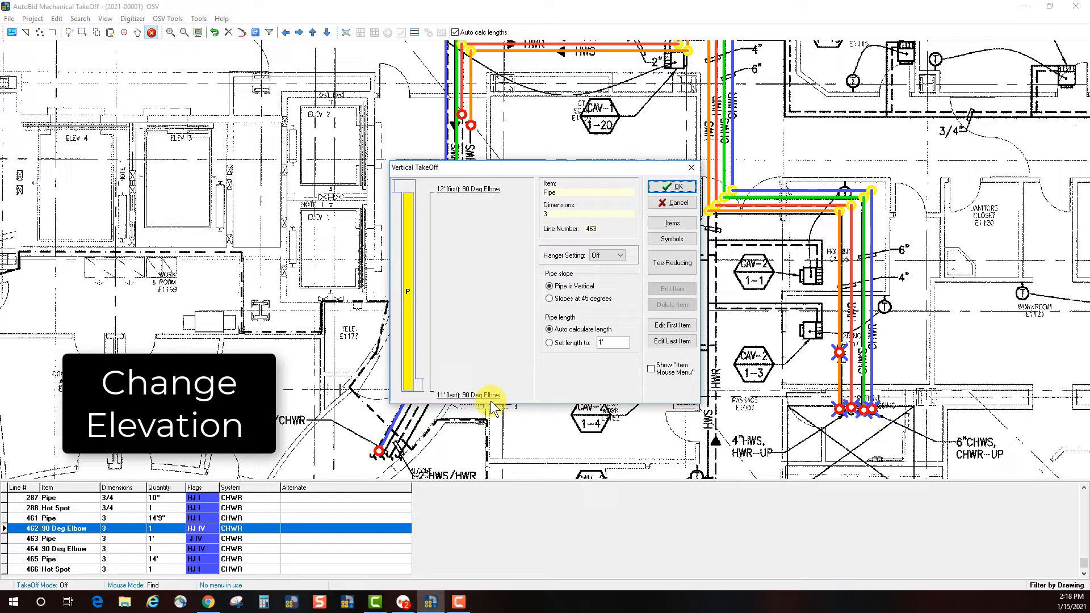
pyautogui.click(673, 189)
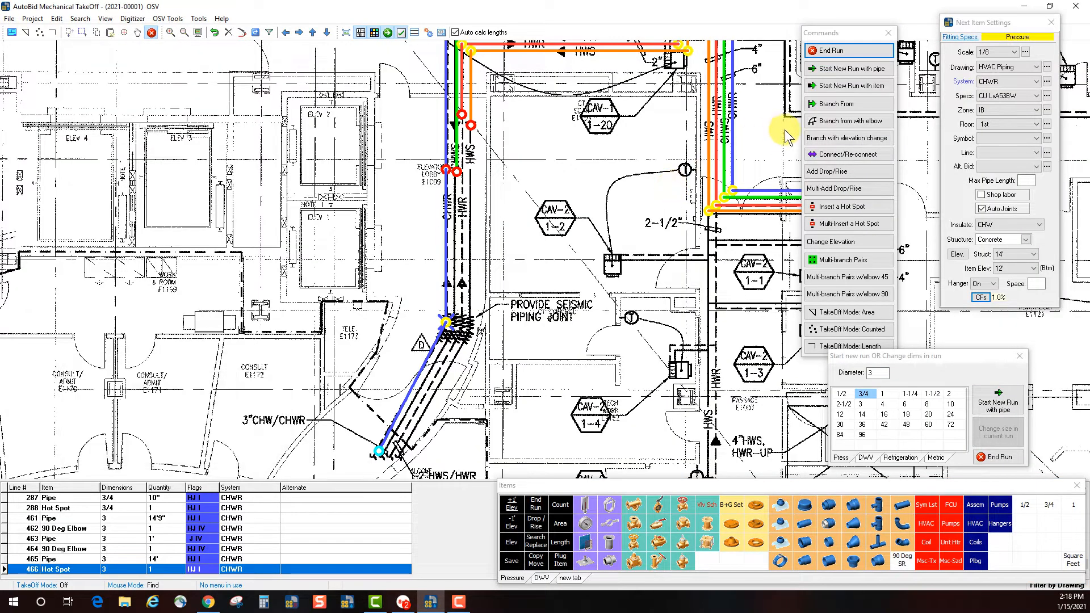
# Step: Branch a 3-inch pipe about 14'4" long from the CHWS end hot spot to the seismic piping joint
pyautogui.click(846, 105)
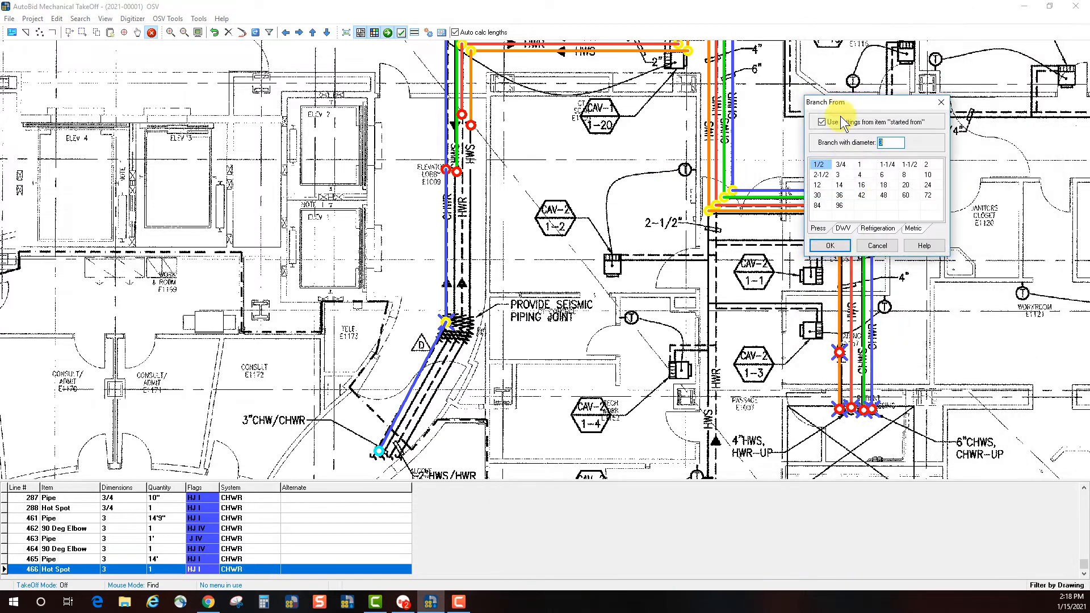
pyautogui.click(839, 175)
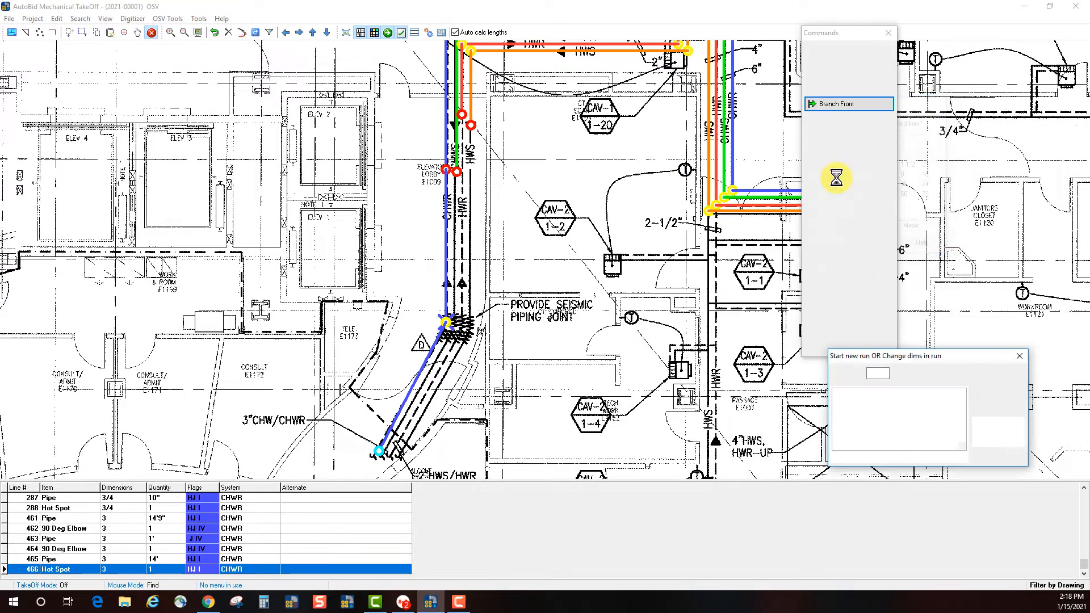
pyautogui.click(456, 171)
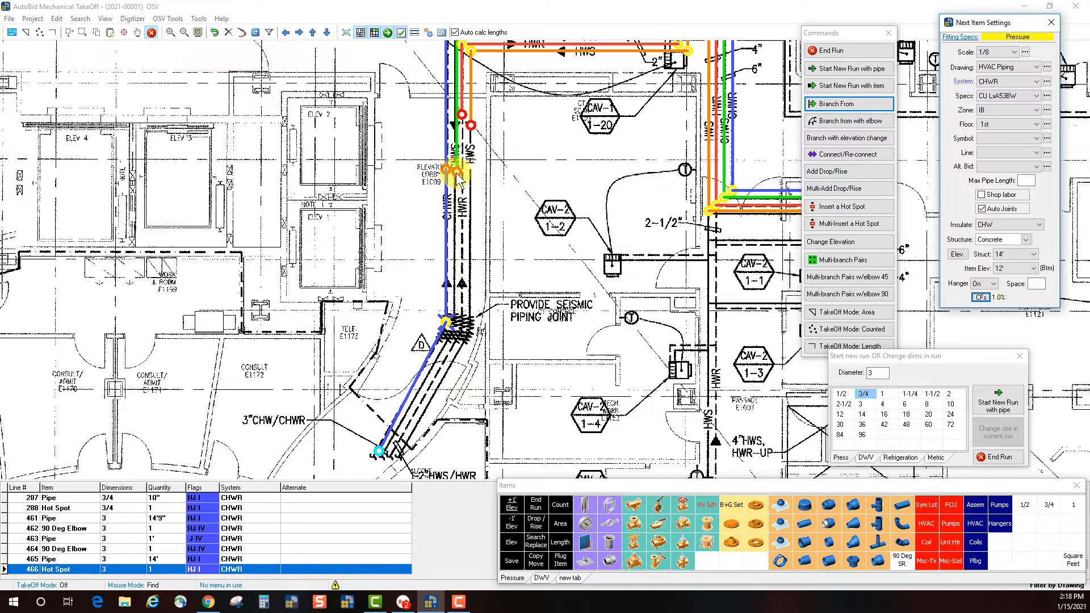
pyautogui.click(457, 172)
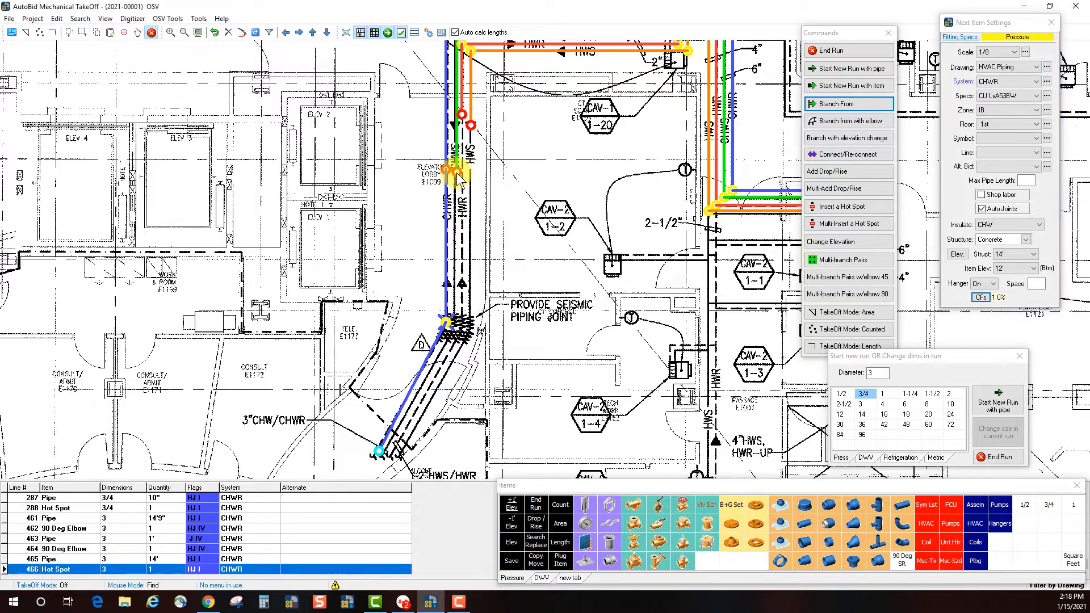
pyautogui.click(456, 325)
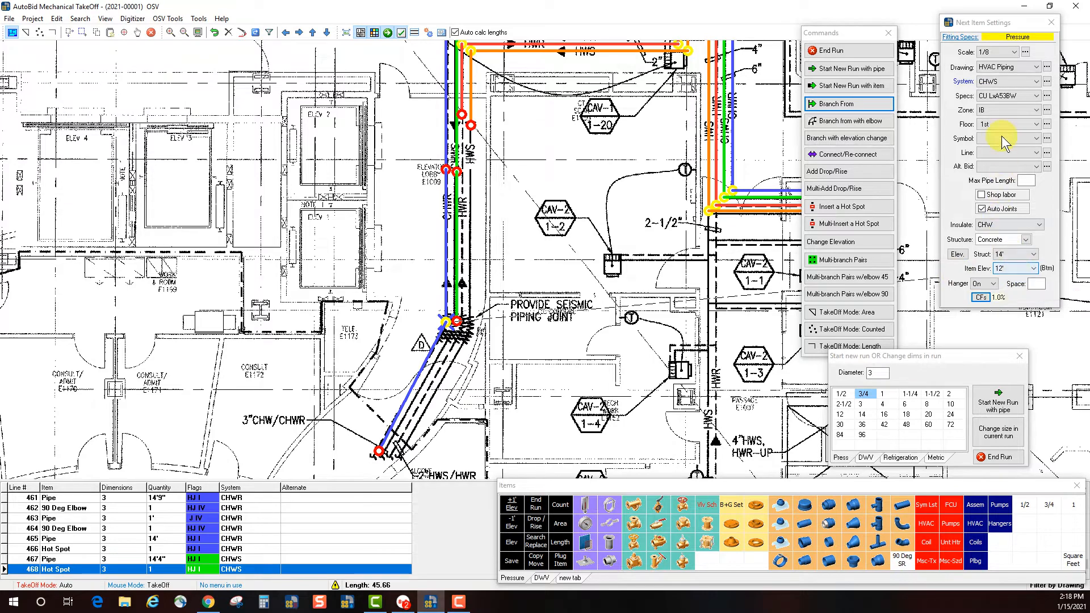
# Step: Set the CHWS run's item elevation to 11', continue it diagonally about 14'6" beside the CHWR pipe, and end the run
pyautogui.click(1034, 270)
pyautogui.click(1021, 284)
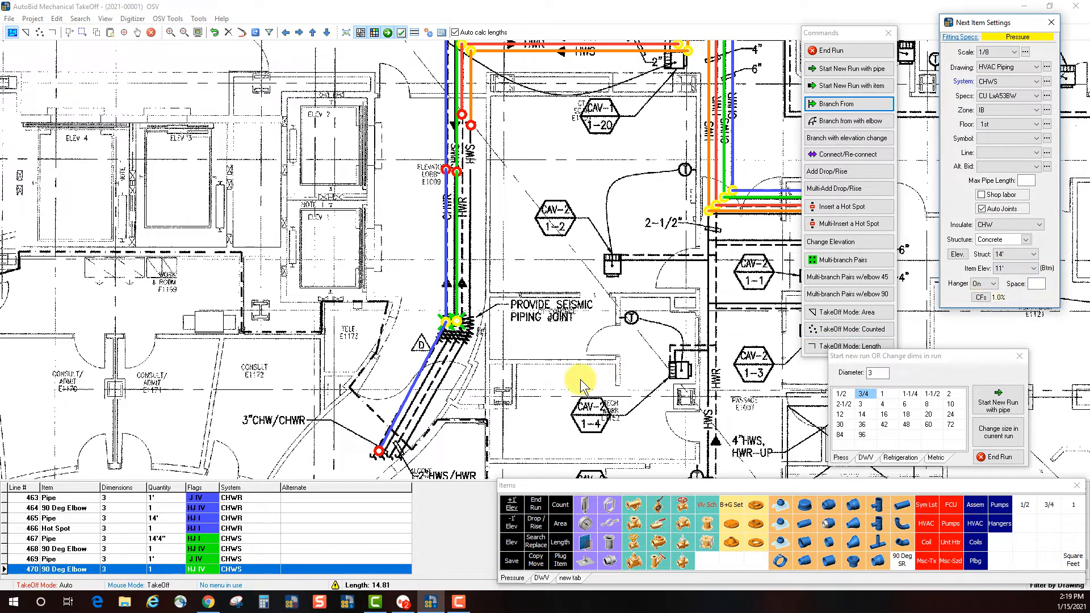
pyautogui.click(456, 321)
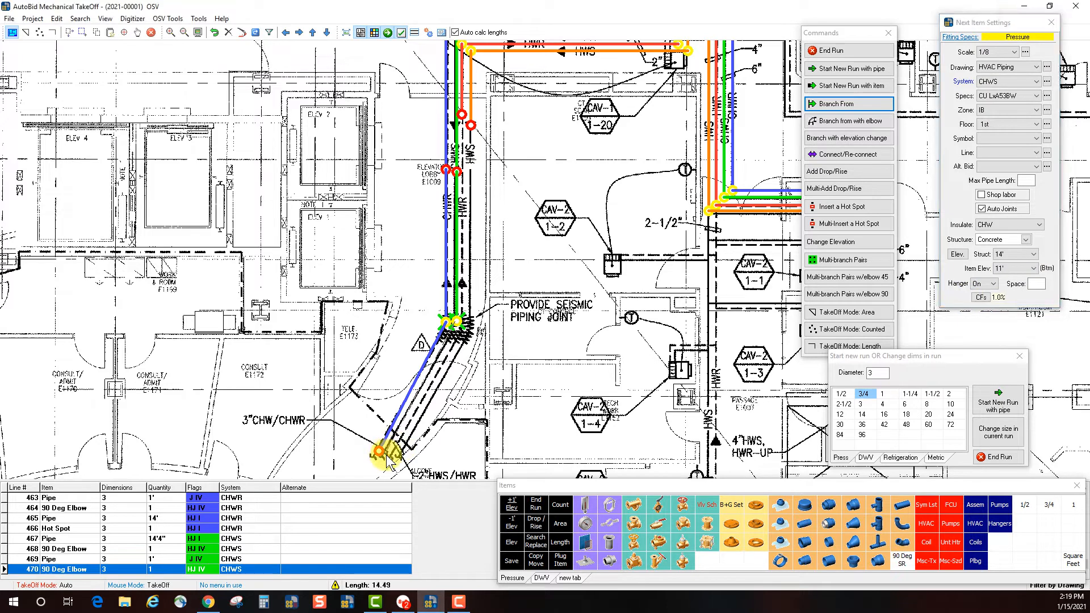
pyautogui.click(828, 51)
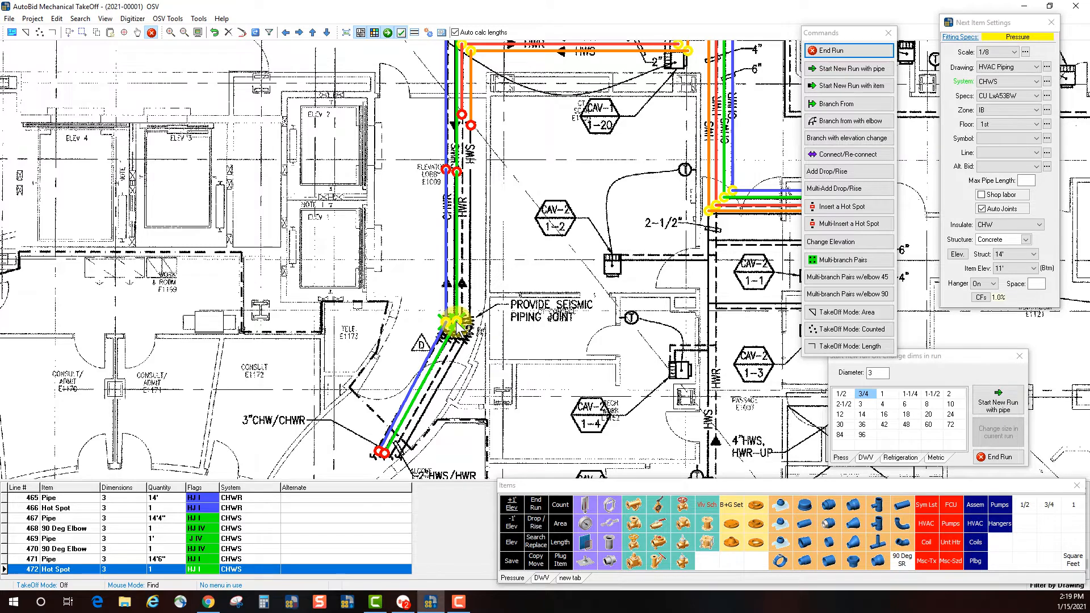
# Step: Branch a 2-inch pipe about 19'6" long from the HHWS end hot spot to the seismic piping joint
pyautogui.click(865, 105)
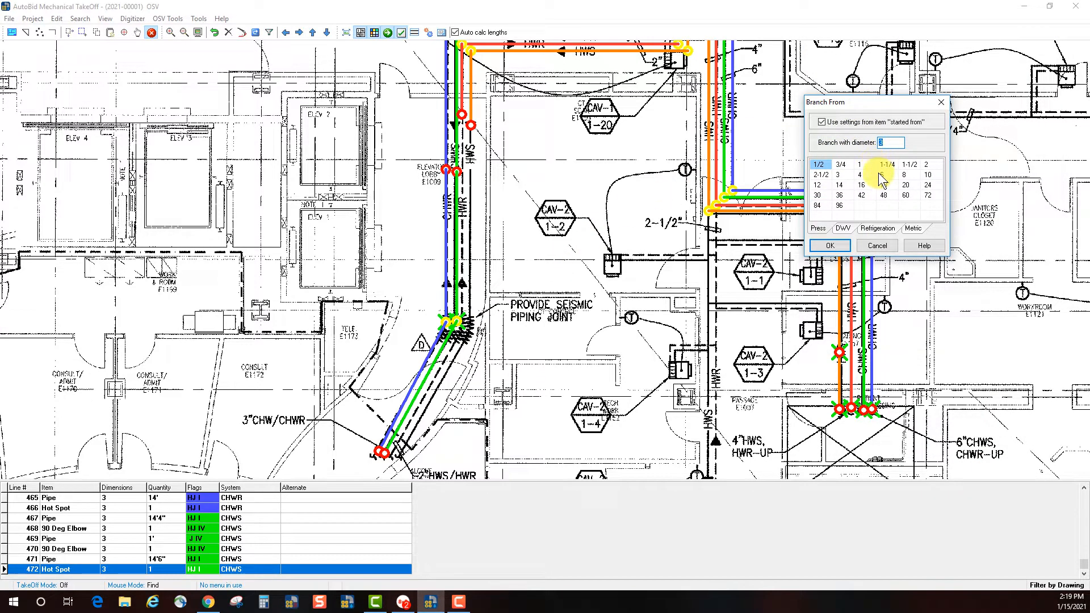
pyautogui.click(929, 165)
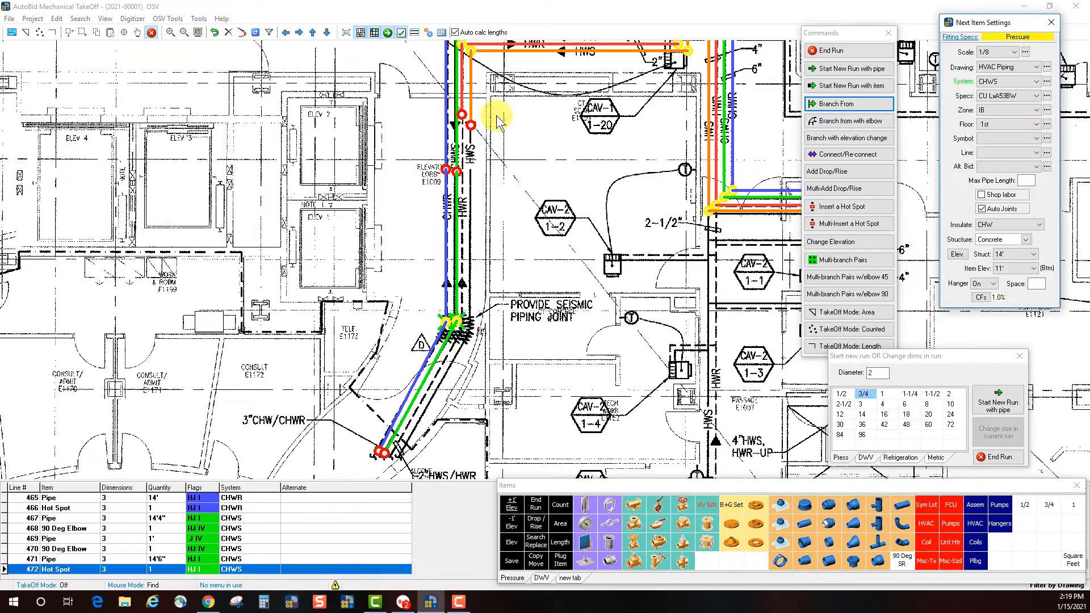
pyautogui.click(472, 128)
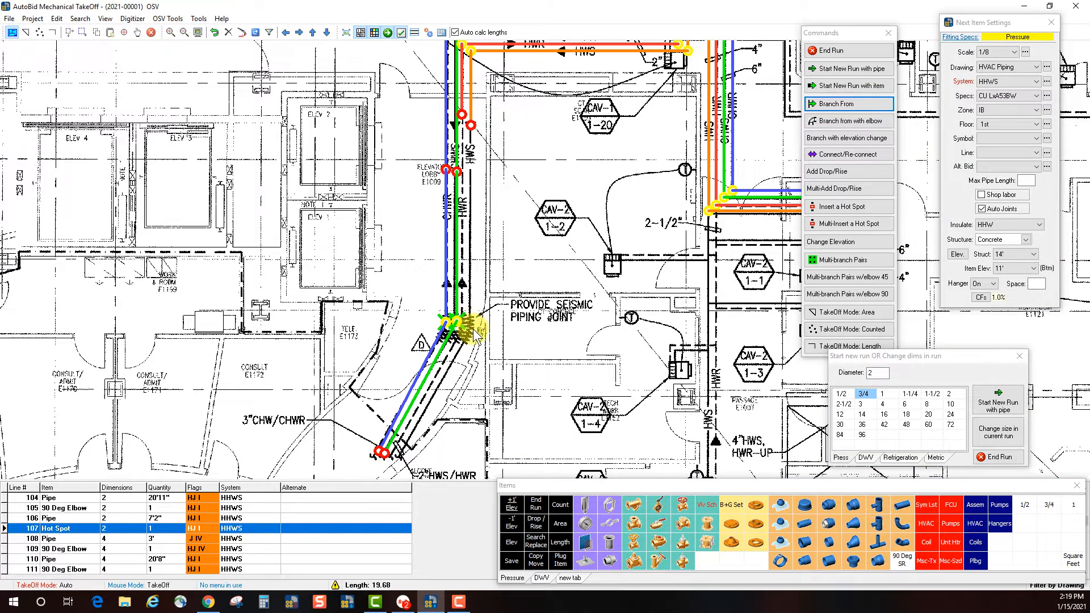
pyautogui.click(475, 332)
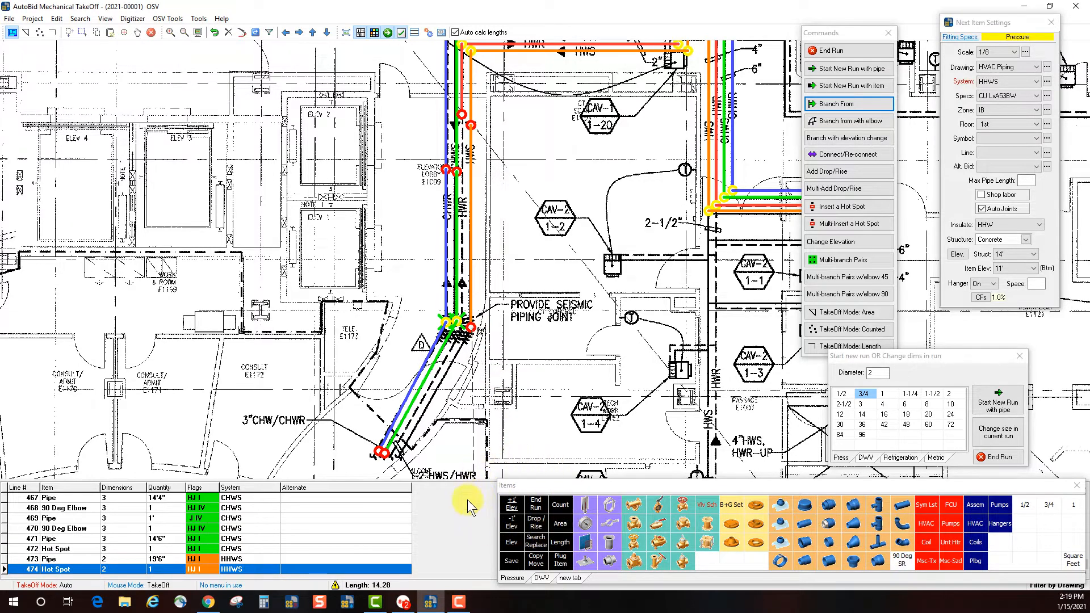
# Step: Lower the HHWS run by 1' to 10', continue it diagonally about 13'1" to the plan line's end, and end the run
pyautogui.click(513, 522)
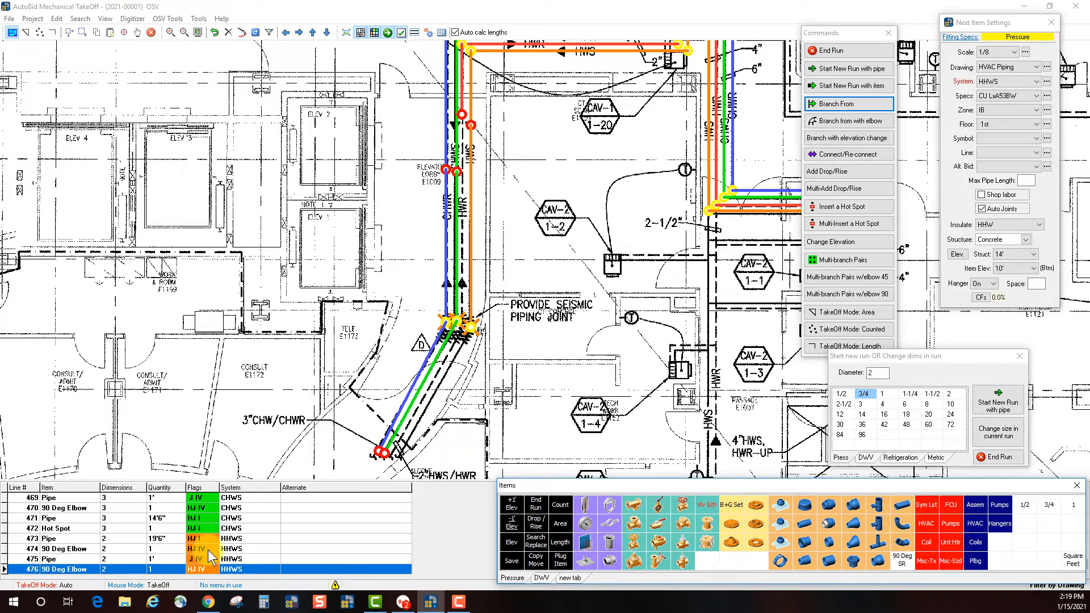
pyautogui.click(407, 450)
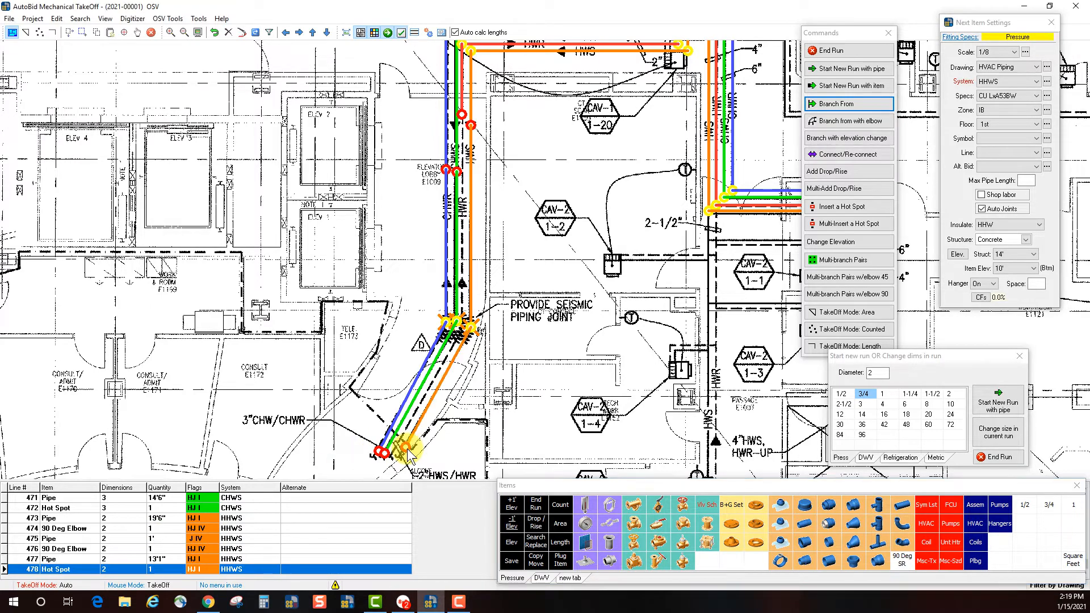
pyautogui.click(858, 47)
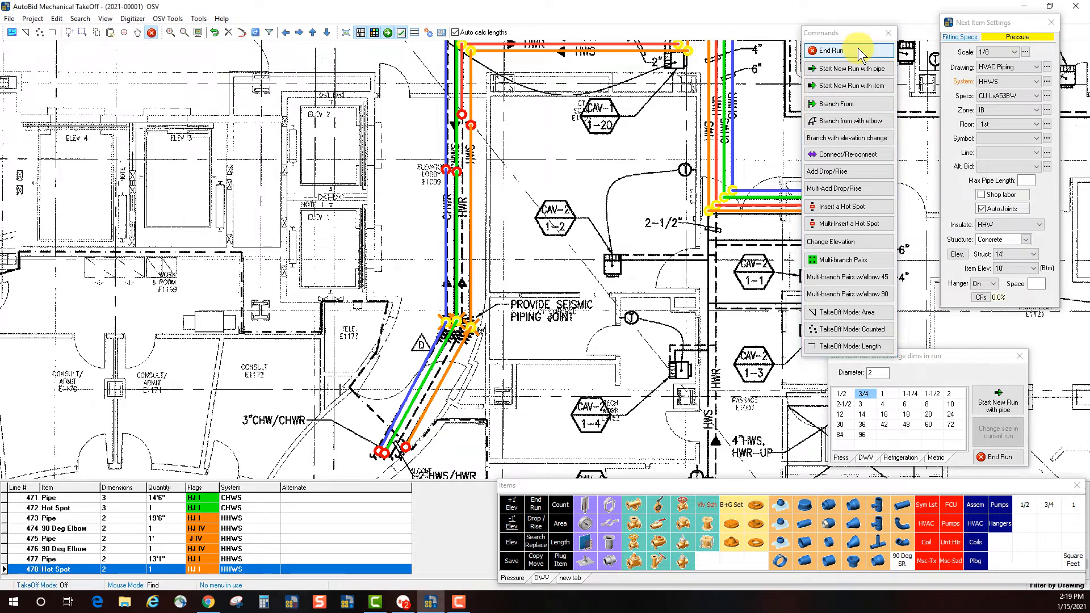
# Step: Branch a 2-inch pipe about 20' long from the HHWR end hot spot to the seismic piping joint
pyautogui.click(858, 104)
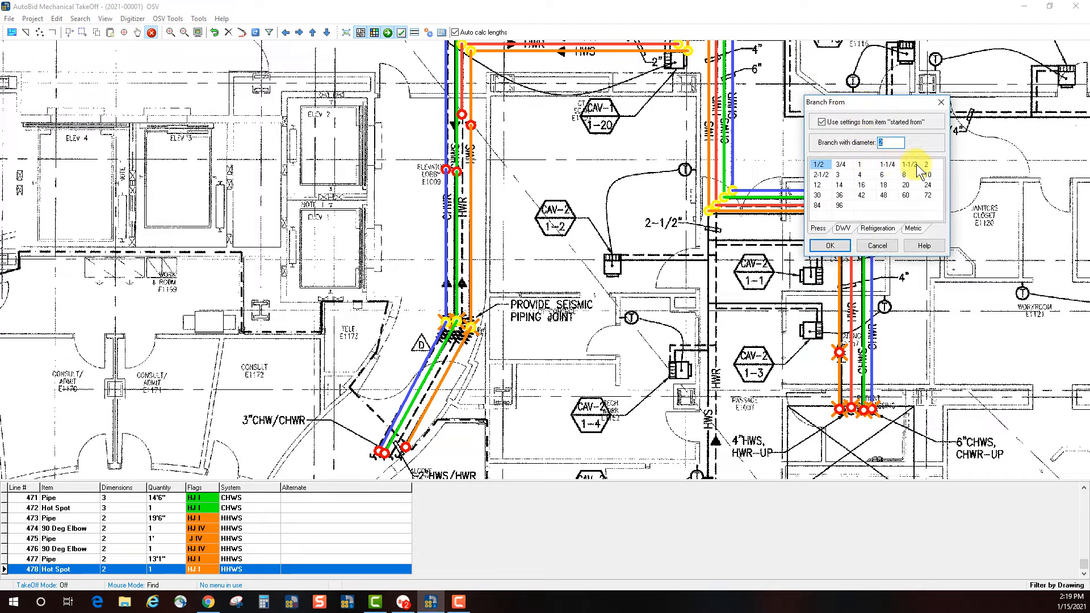
pyautogui.doubleClick(932, 163)
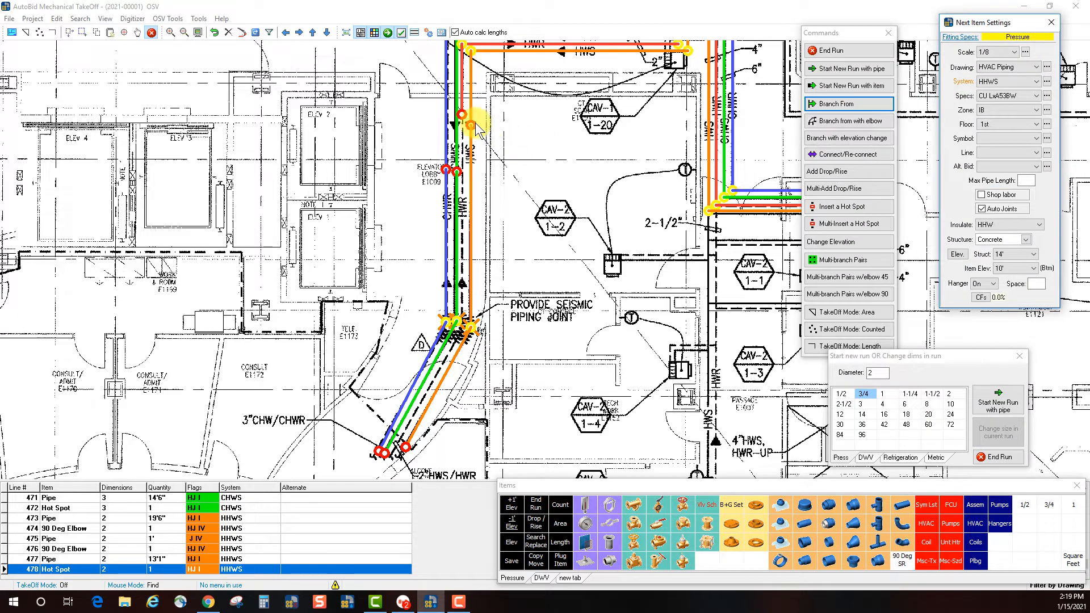
pyautogui.click(463, 118)
pyautogui.click(463, 116)
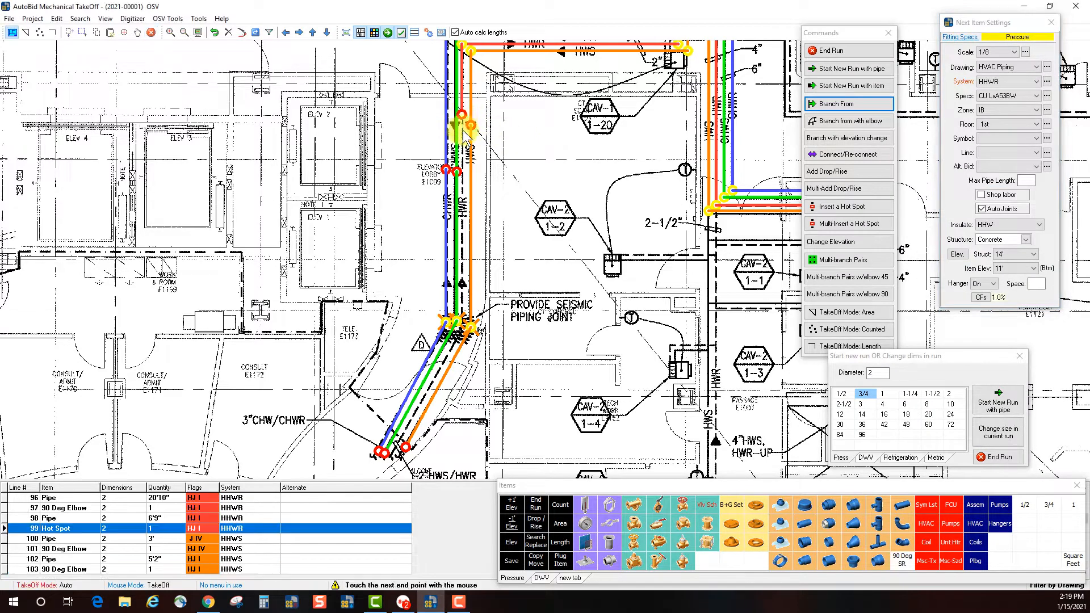
pyautogui.click(461, 323)
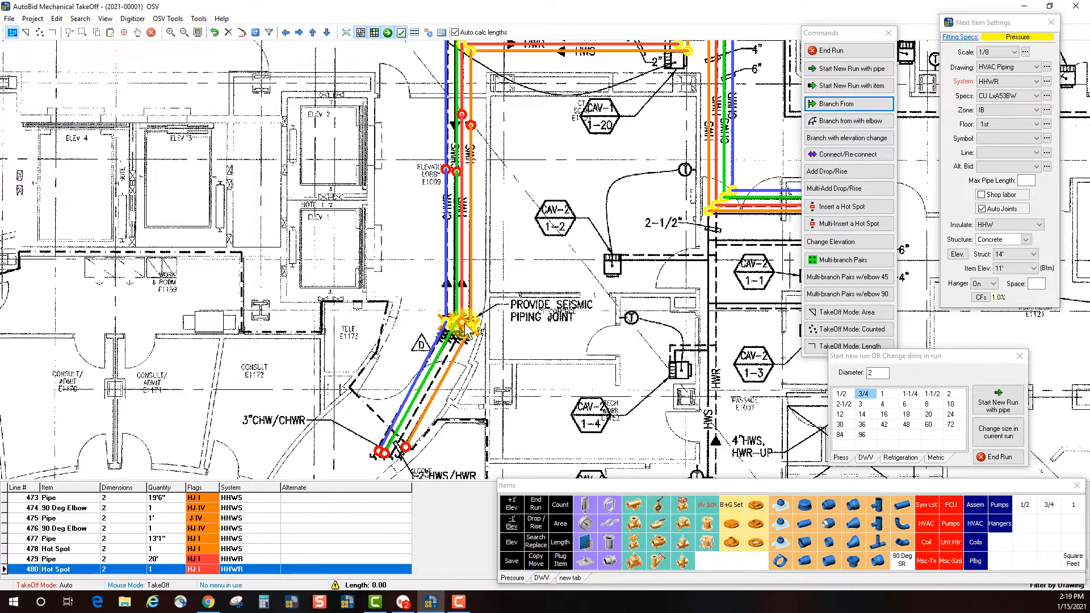
# Step: Lower the HHWR run by 2' to 9', continue it diagonally about 13'4" beside the HHWS pipe, and end the run
pyautogui.click(510, 524)
pyautogui.click(505, 524)
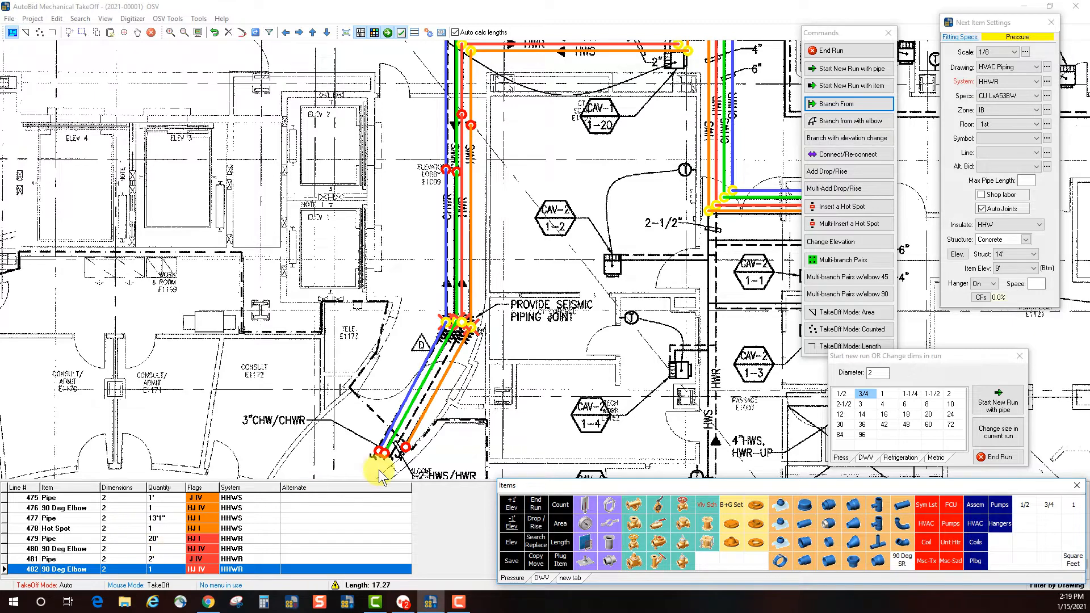
pyautogui.click(399, 448)
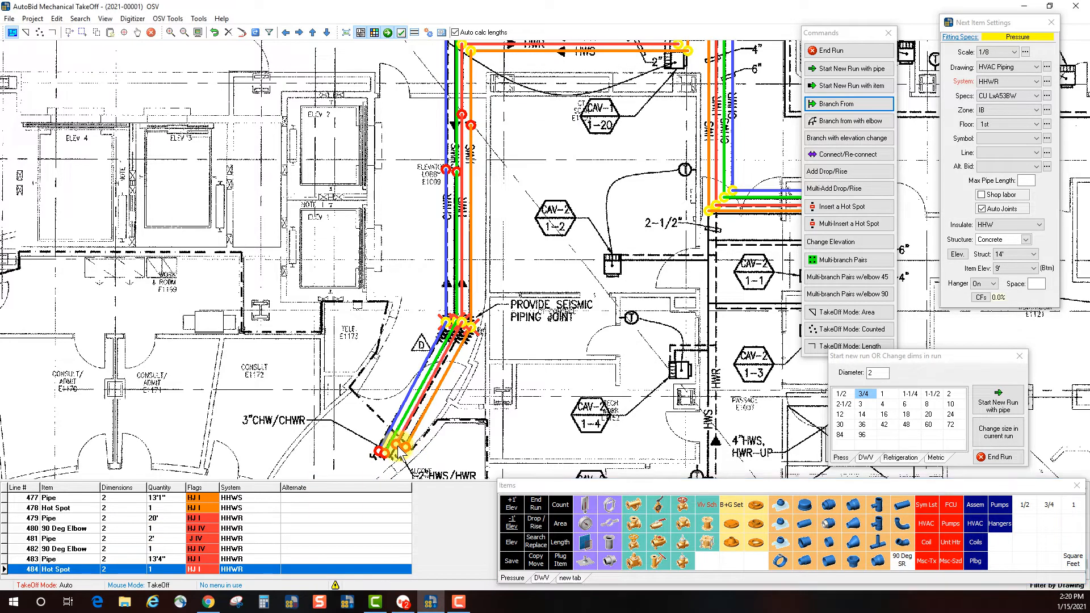
pyautogui.click(858, 48)
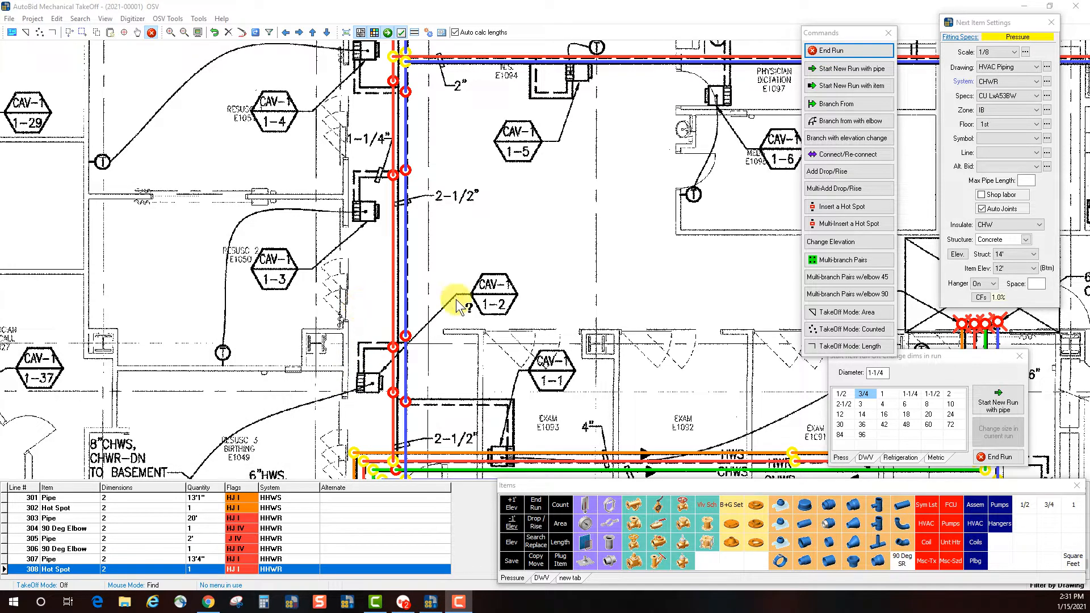
# Step: Using Multi-branch Pairs at 1-1/4 inch ending with hot spots, branch HHWR about 2'6" and turn it about 1'10" to CAV-1 1-2
pyautogui.click(840, 260)
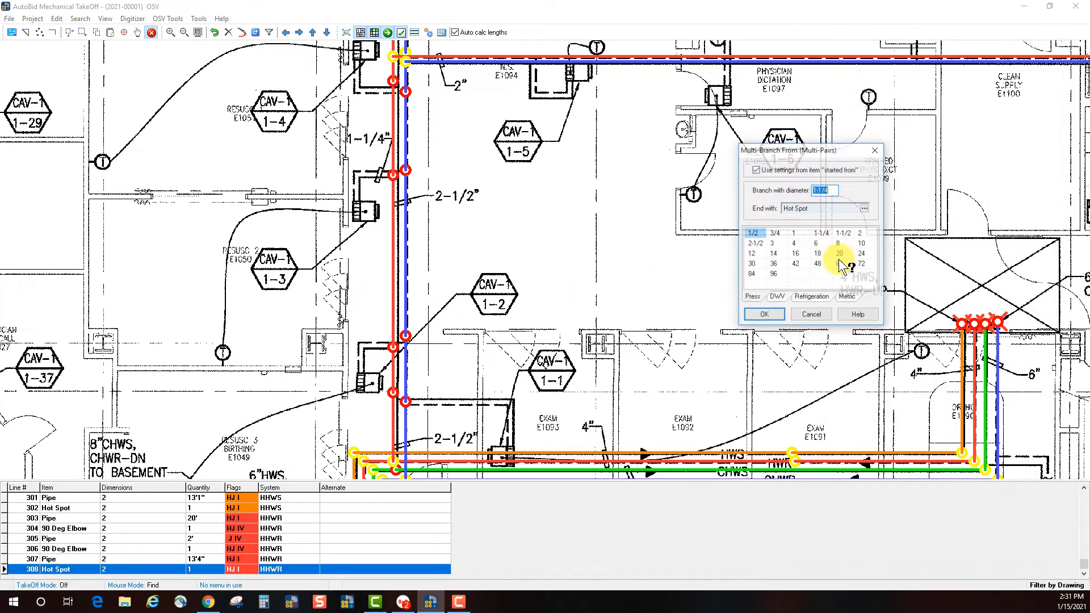
pyautogui.click(765, 316)
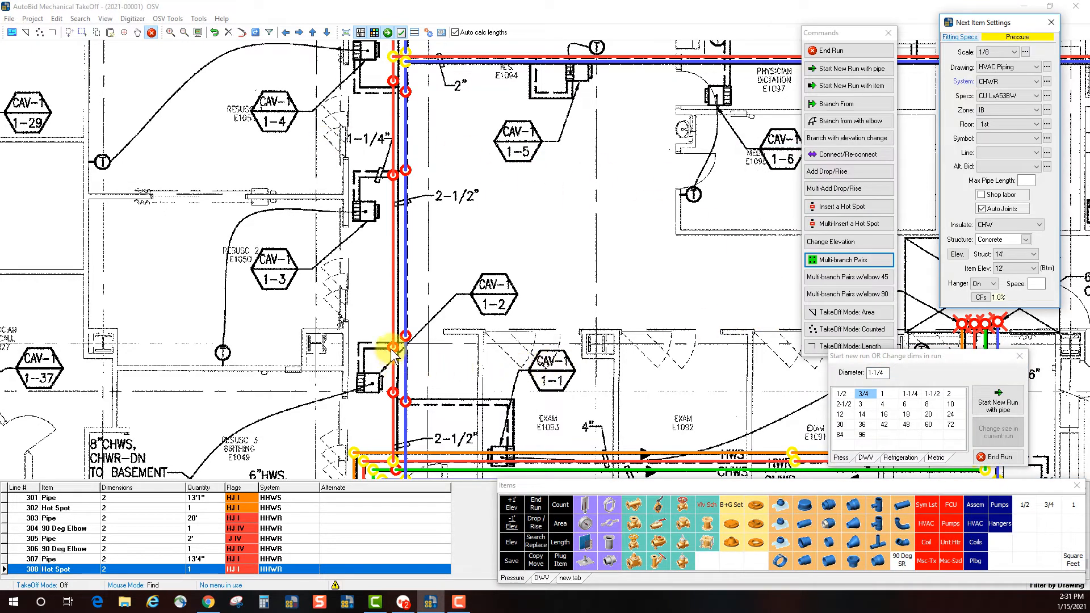
pyautogui.click(396, 355)
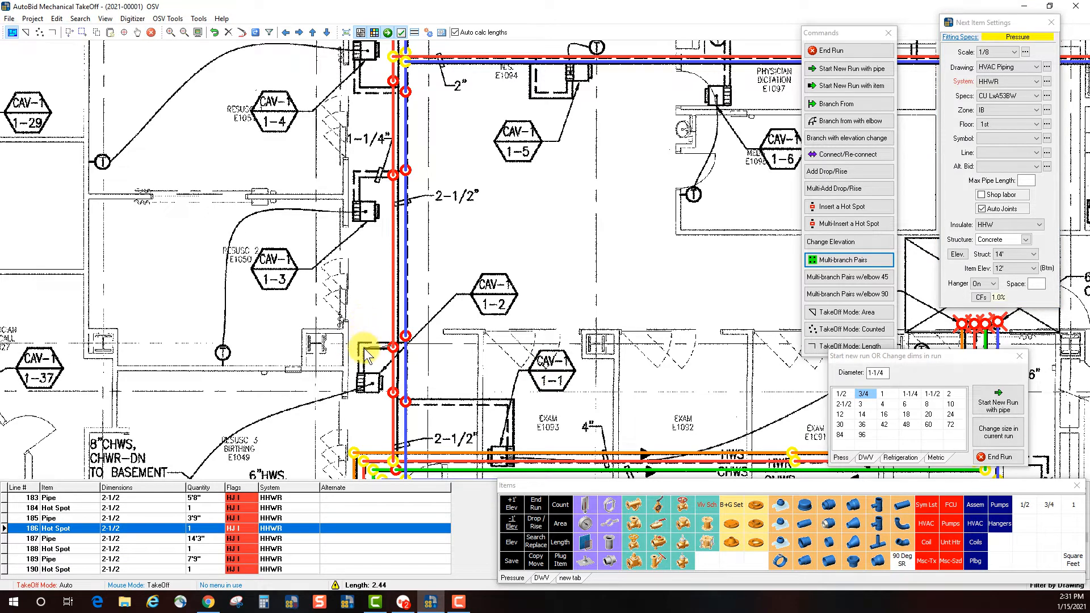
pyautogui.click(365, 351)
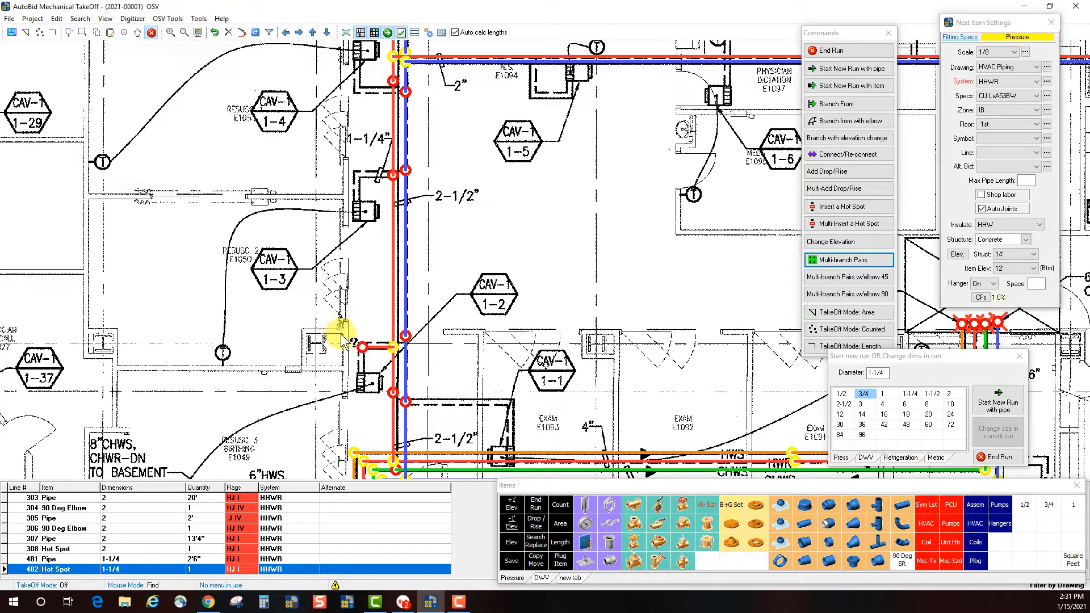
pyautogui.click(363, 349)
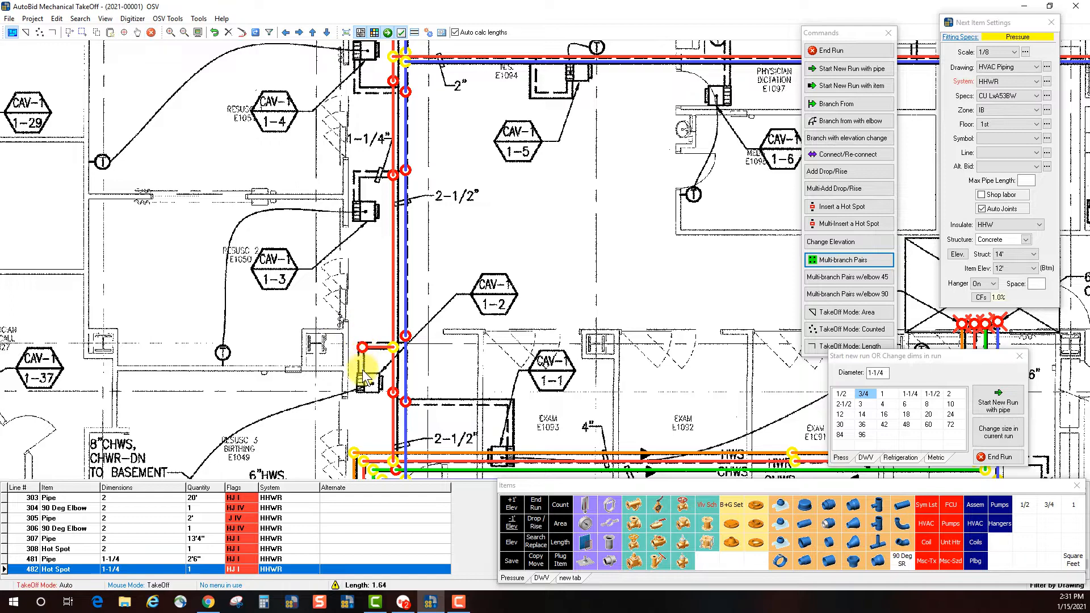
pyautogui.doubleClick(364, 376)
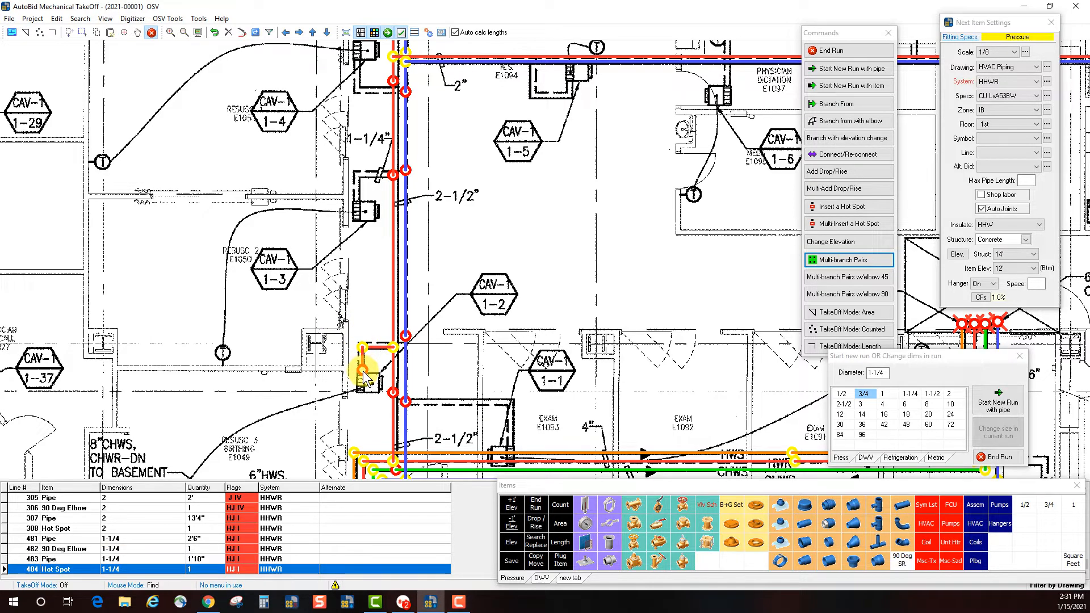
# Step: Branch the 1-1/4-inch CHWR pipe about 4' from its main and turn it about 3'3" to CAV-1 1-2
pyautogui.click(406, 335)
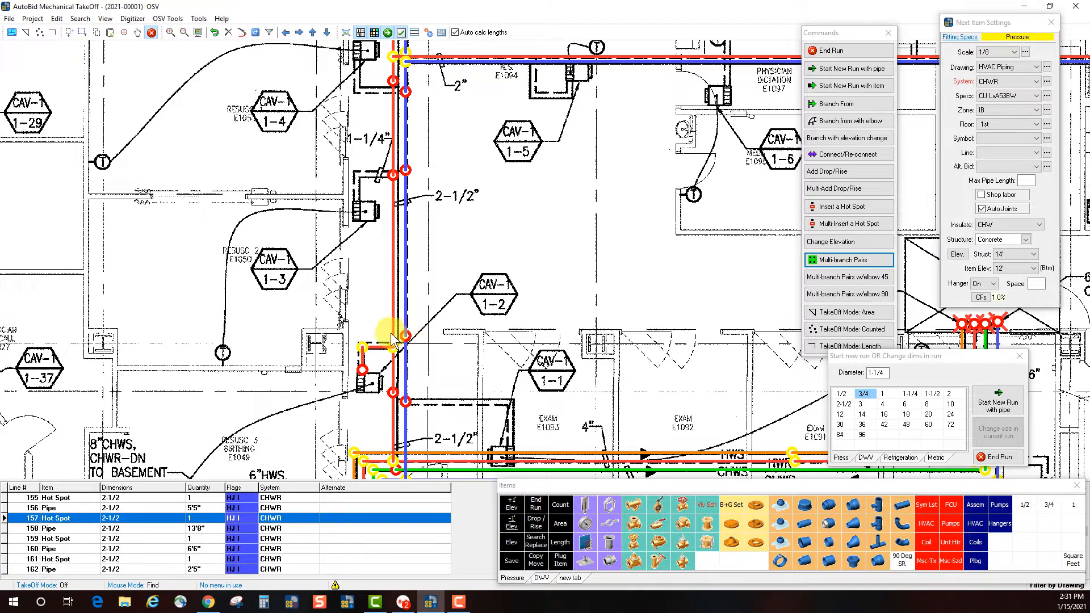
pyautogui.doubleClick(359, 336)
pyautogui.click(356, 331)
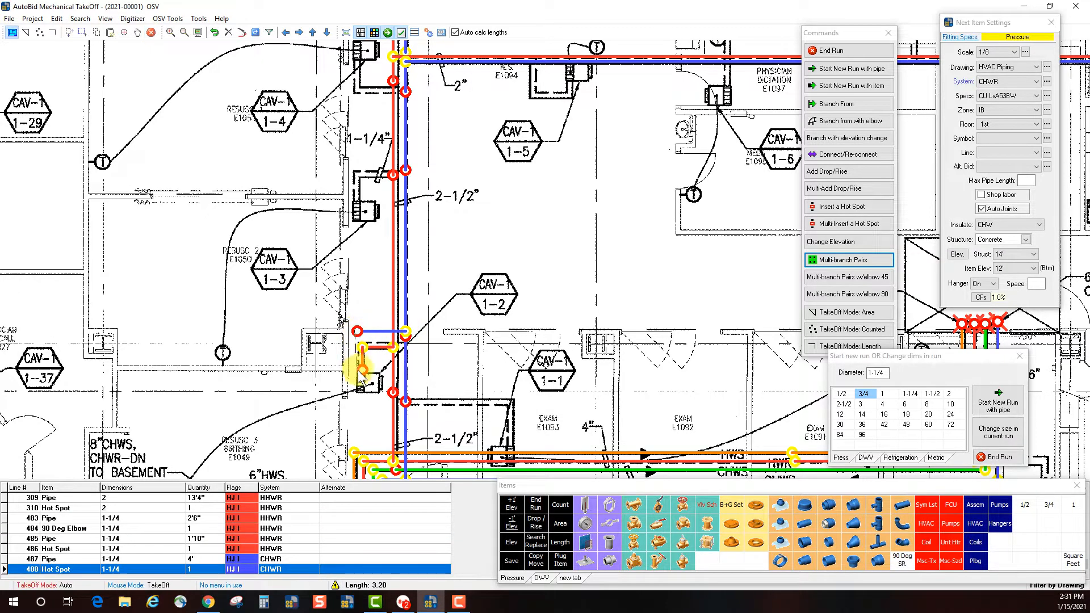
pyautogui.doubleClick(356, 375)
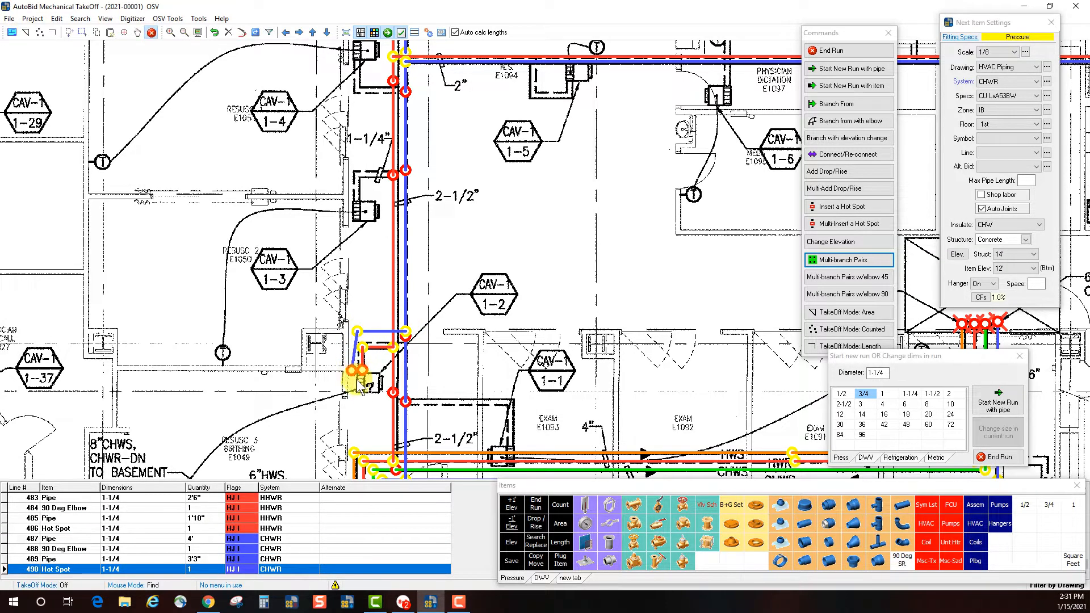
# Step: Branch 1-1/4-inch HHWR (about 10'2") and CHWR (about 8'7") pipes toward CAV-1 1-1, and examine the CAV-1 1-2 CHWR branch's tee and elbow
pyautogui.click(403, 392)
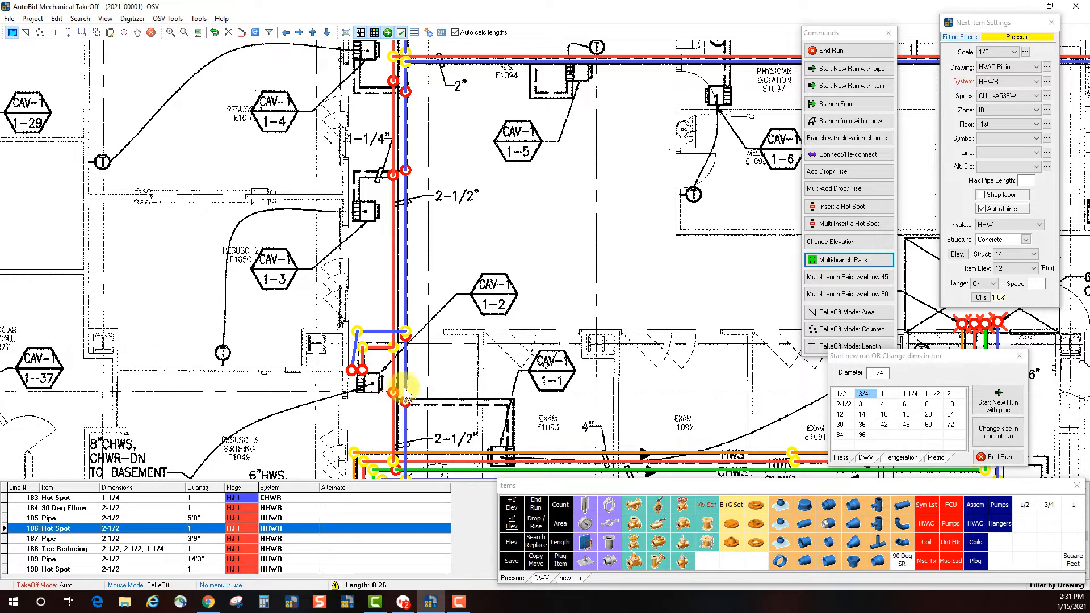
pyautogui.doubleClick(517, 391)
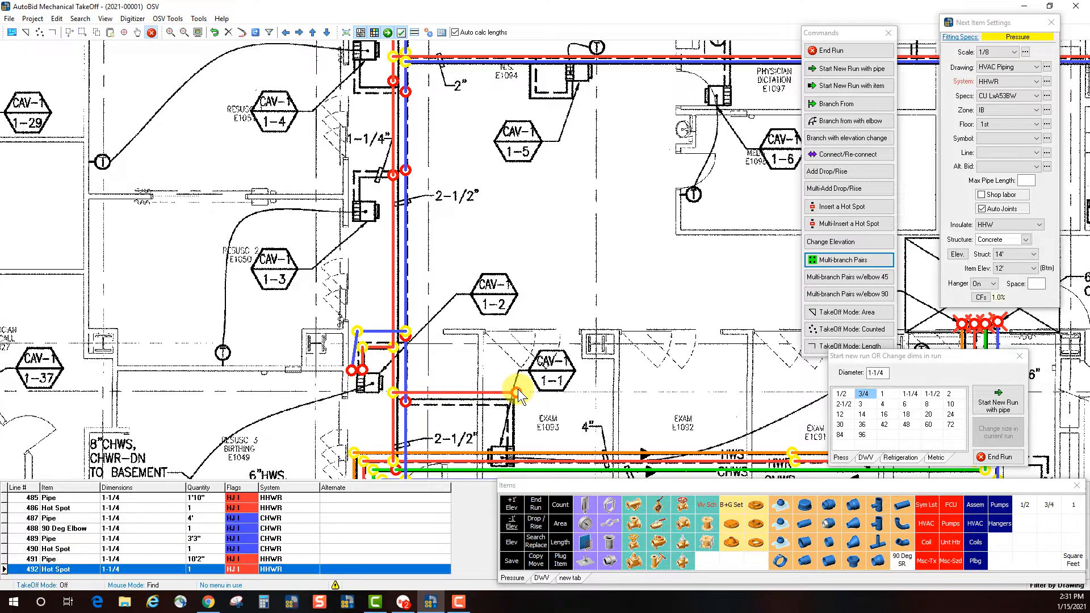
pyautogui.click(405, 401)
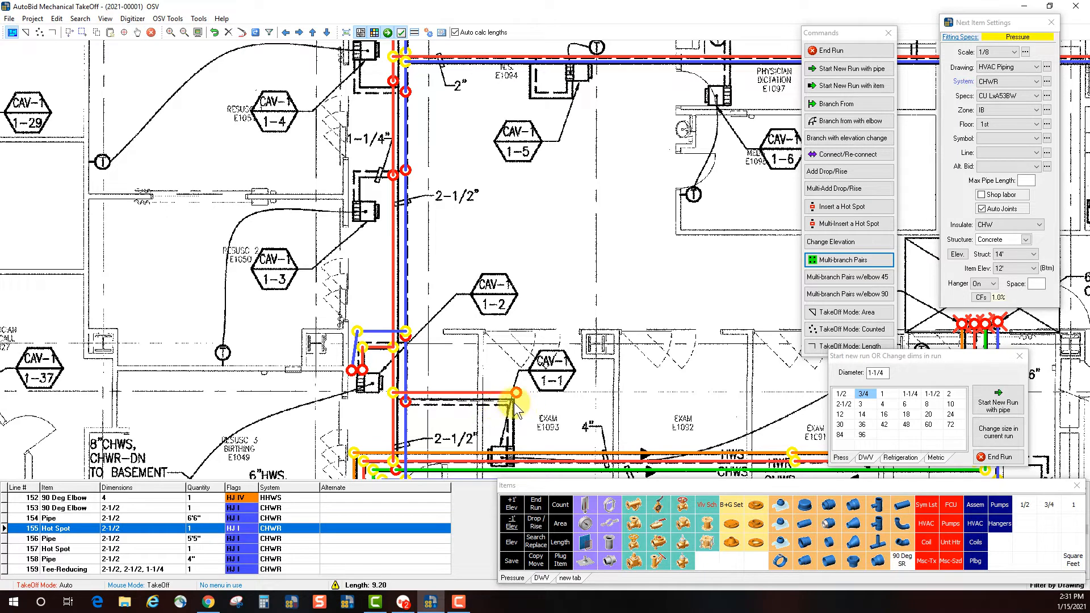
pyautogui.doubleClick(510, 402)
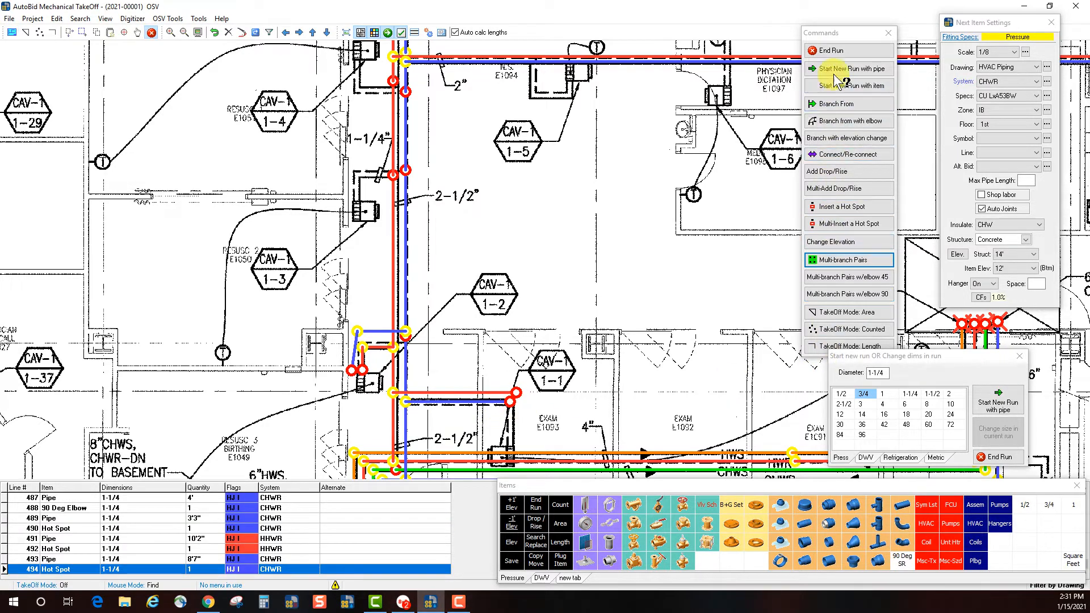
pyautogui.click(845, 51)
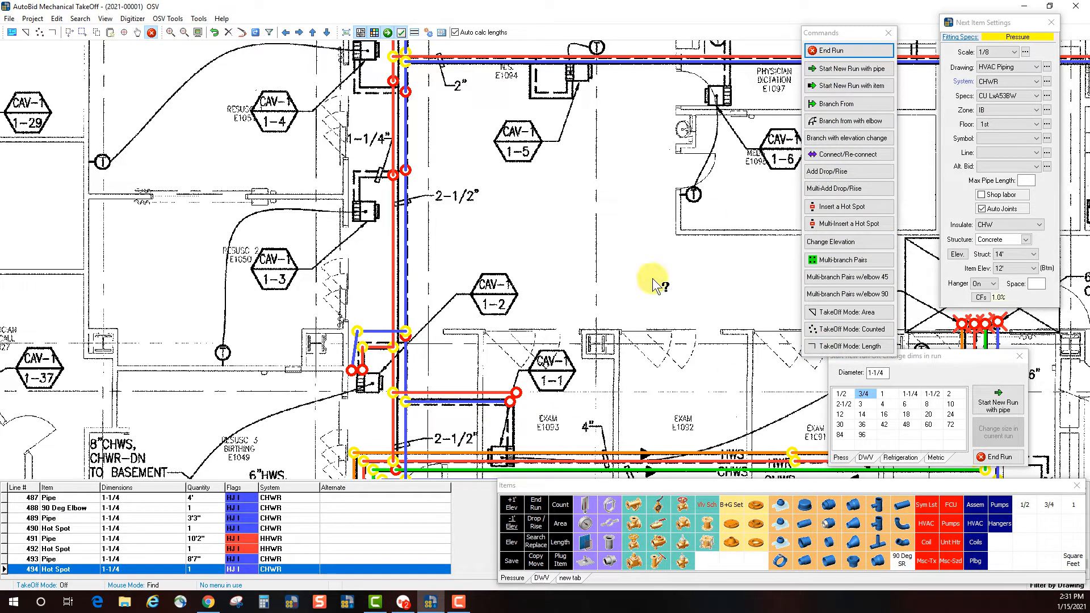
pyautogui.click(406, 333)
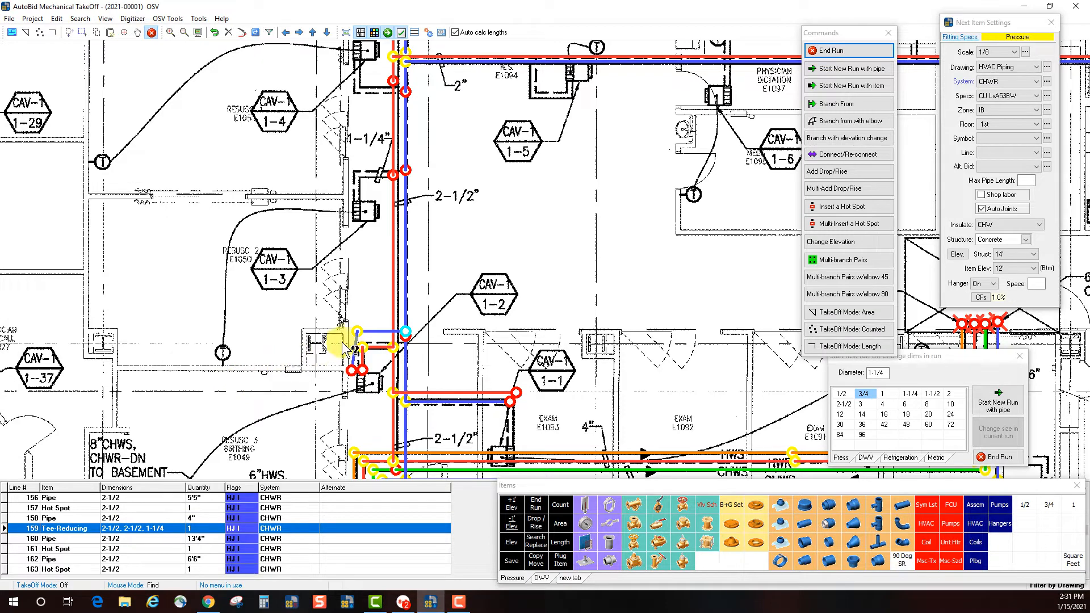
pyautogui.click(358, 332)
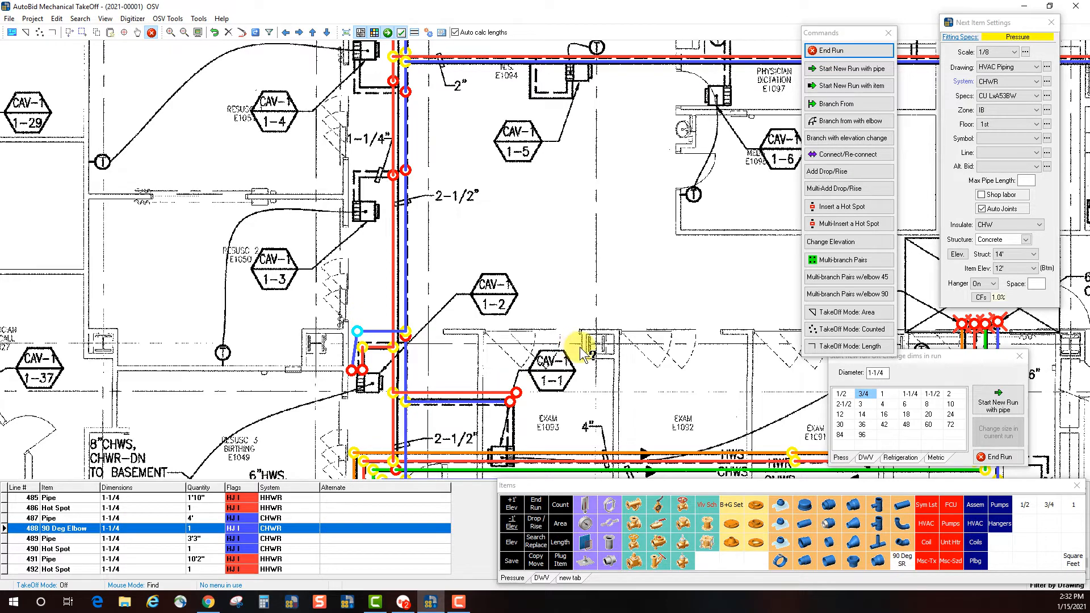
# Step: With Multi-branch Pairs at 1-1/4 inch, extend the CHWR branch from its end hot spot about 3'5" to the CAV-1 1-1 unit
pyautogui.moveTo(623, 350); pyautogui.dragTo(582, 270)
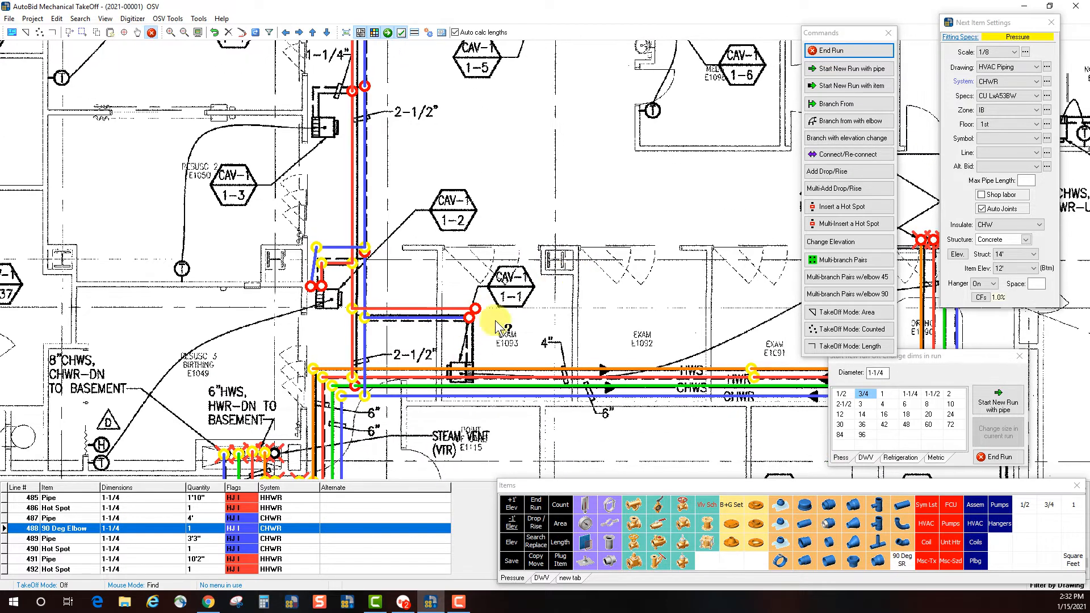
pyautogui.click(845, 264)
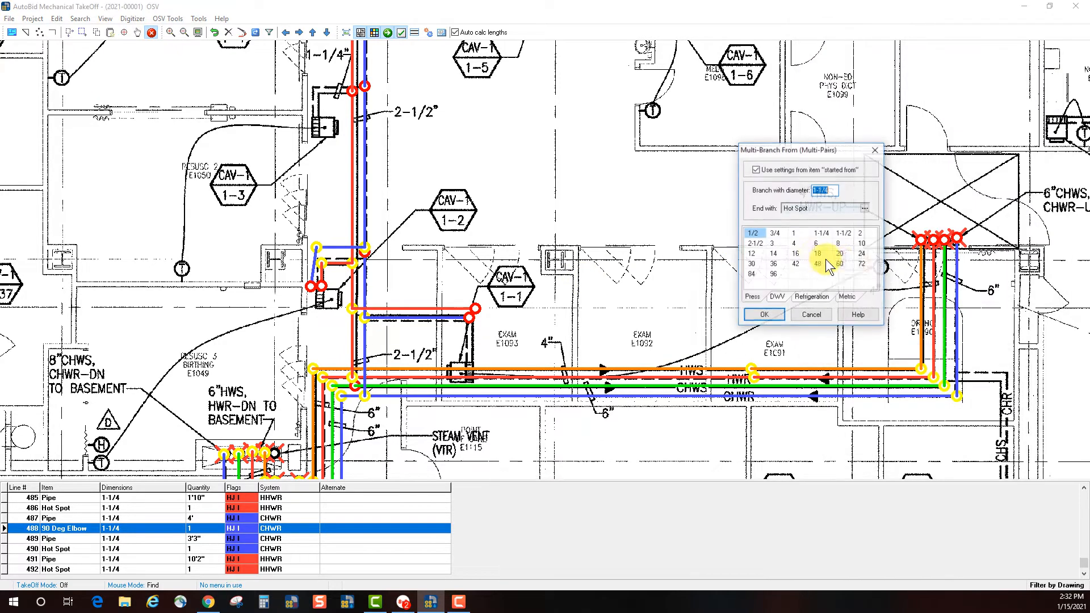
pyautogui.click(765, 315)
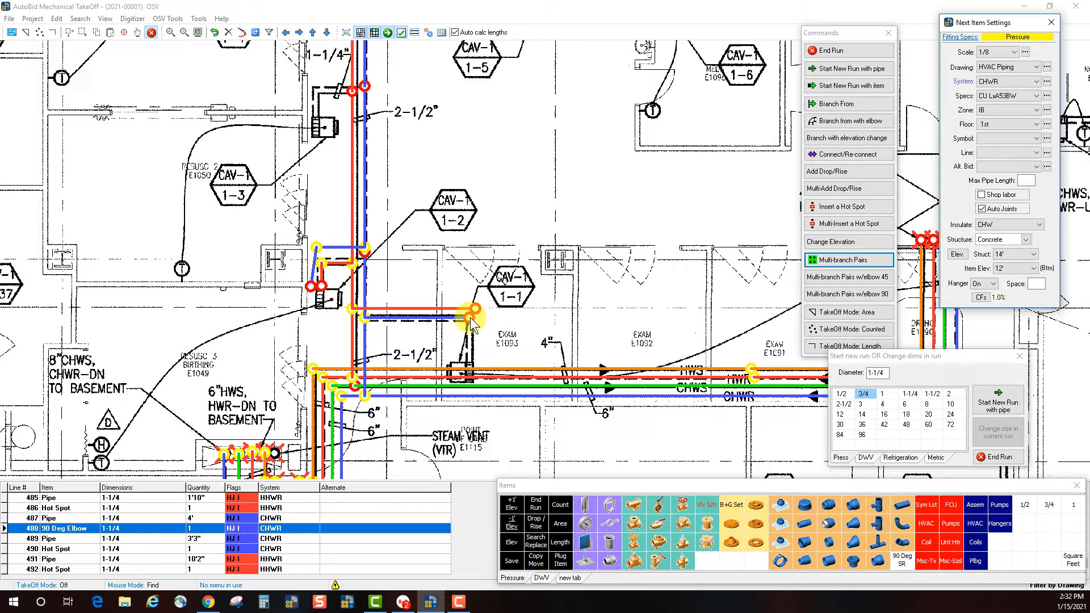
pyautogui.click(471, 319)
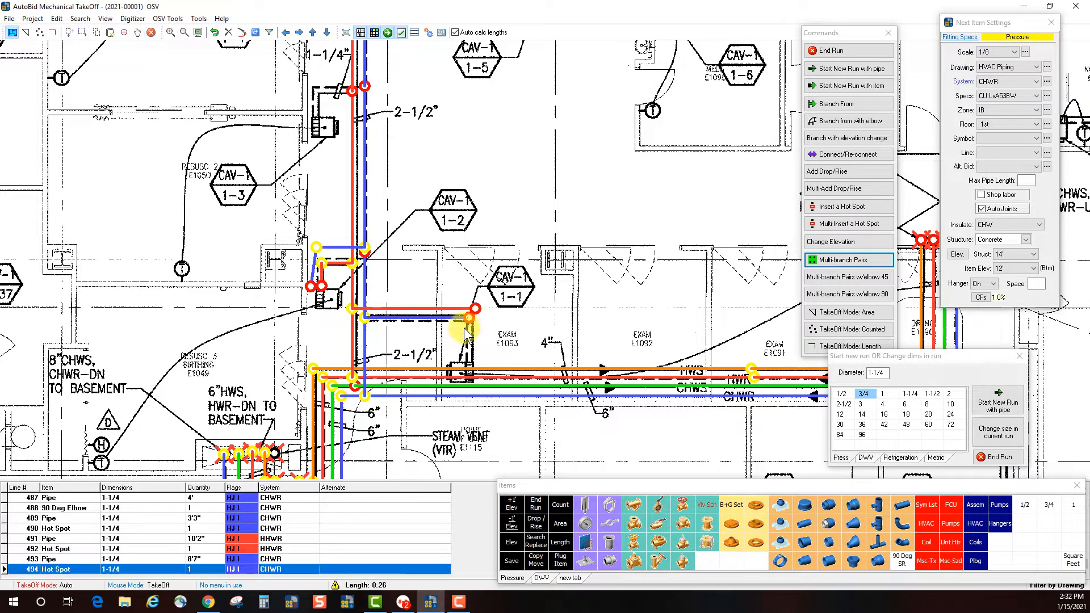
pyautogui.click(464, 360)
pyautogui.click(465, 363)
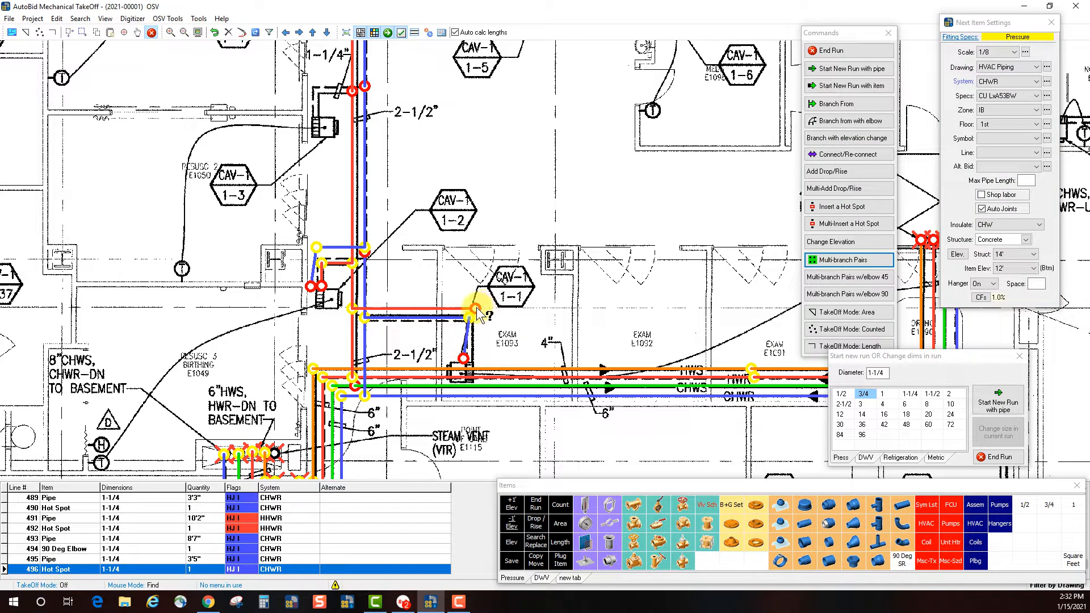
# Step: Extend the HHWR branch about 4' from its elbow to CAV-1 1-1 and end the run
pyautogui.click(475, 358)
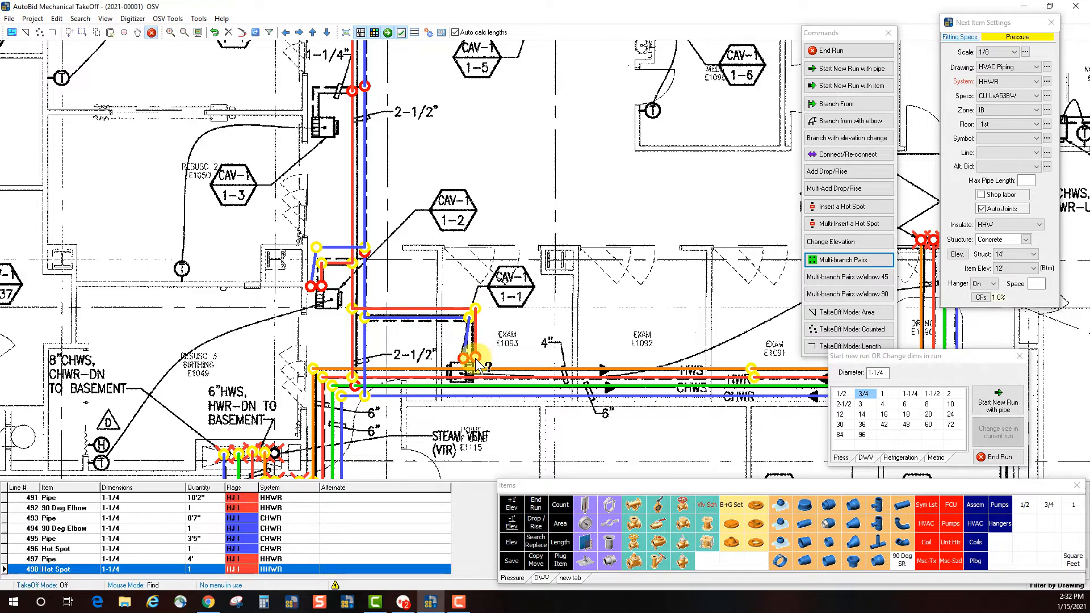
pyautogui.click(842, 55)
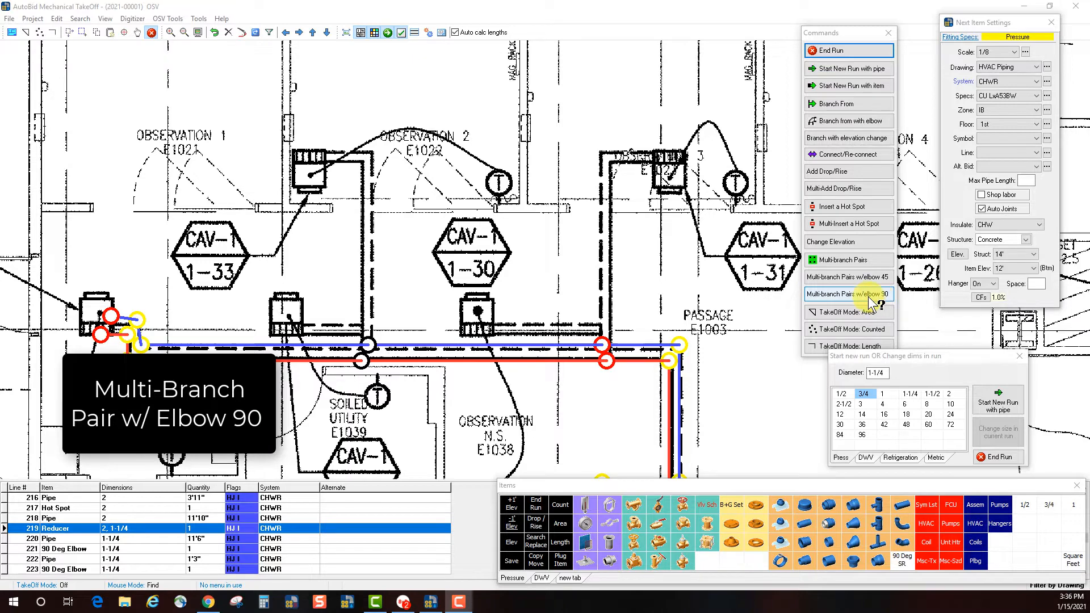
# Step: Using Multi-branch Pairs w/elbow 90 at 1-1/4 inch ending with hot spots, branch HHWR about 10'1" and turn it about 2'2" to CAV-1 1-31
pyautogui.click(868, 295)
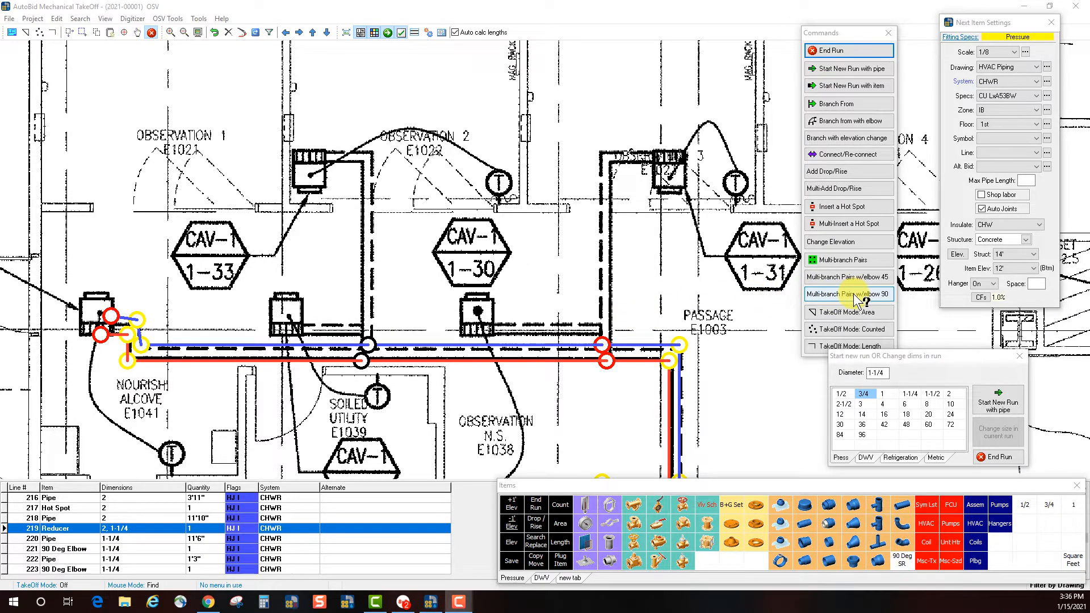
pyautogui.click(853, 294)
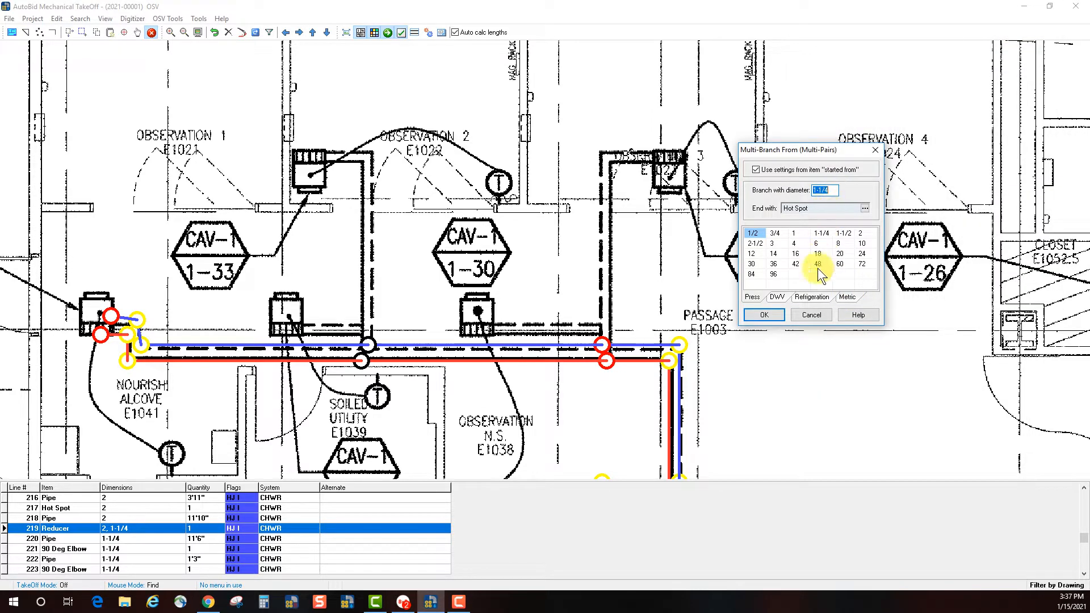
pyautogui.click(766, 315)
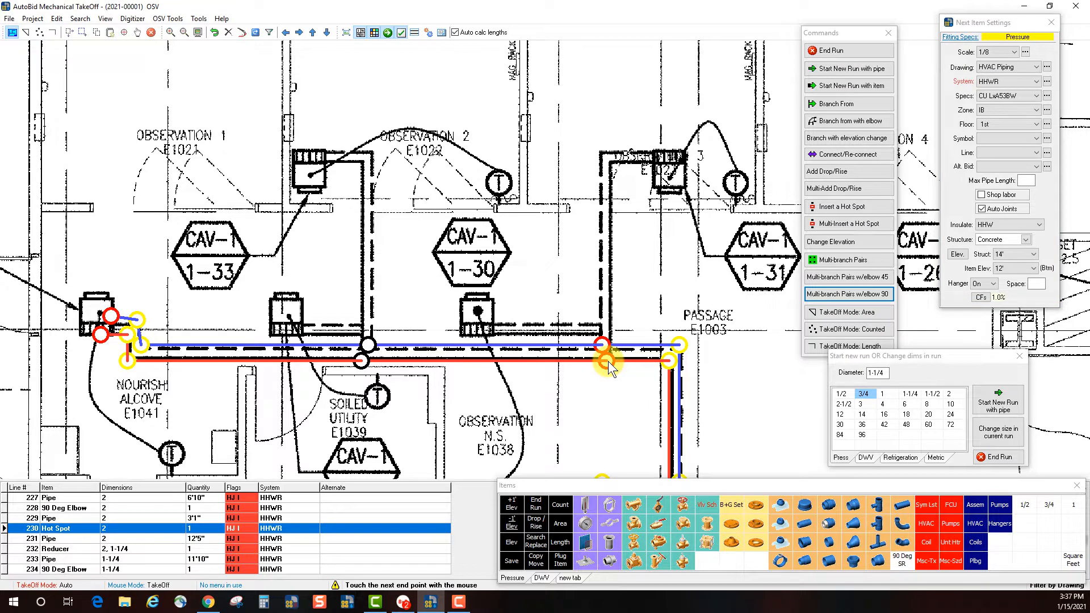
pyautogui.click(624, 182)
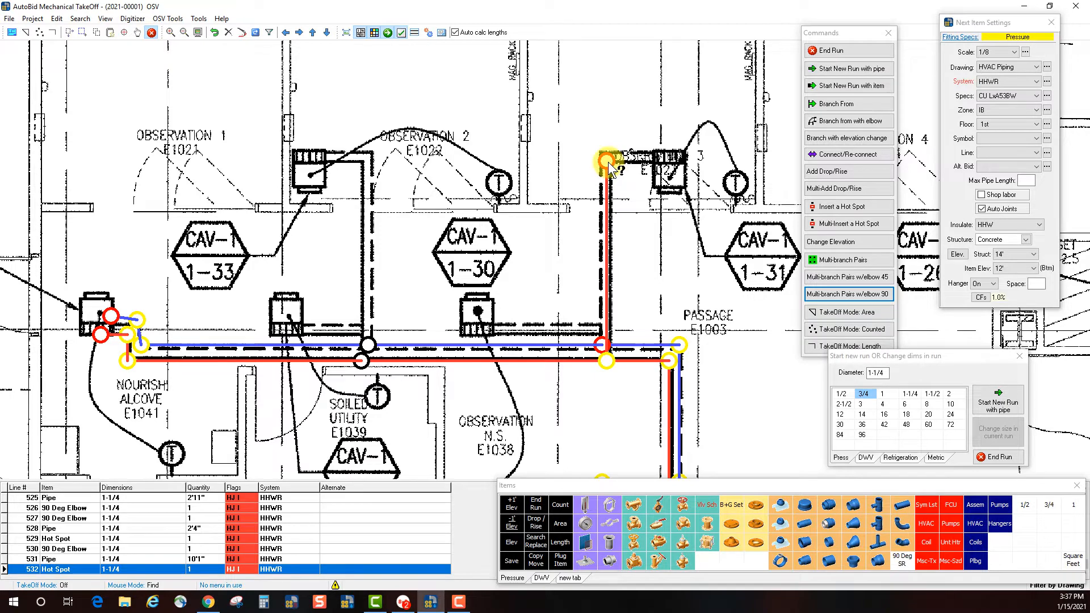
pyautogui.click(650, 161)
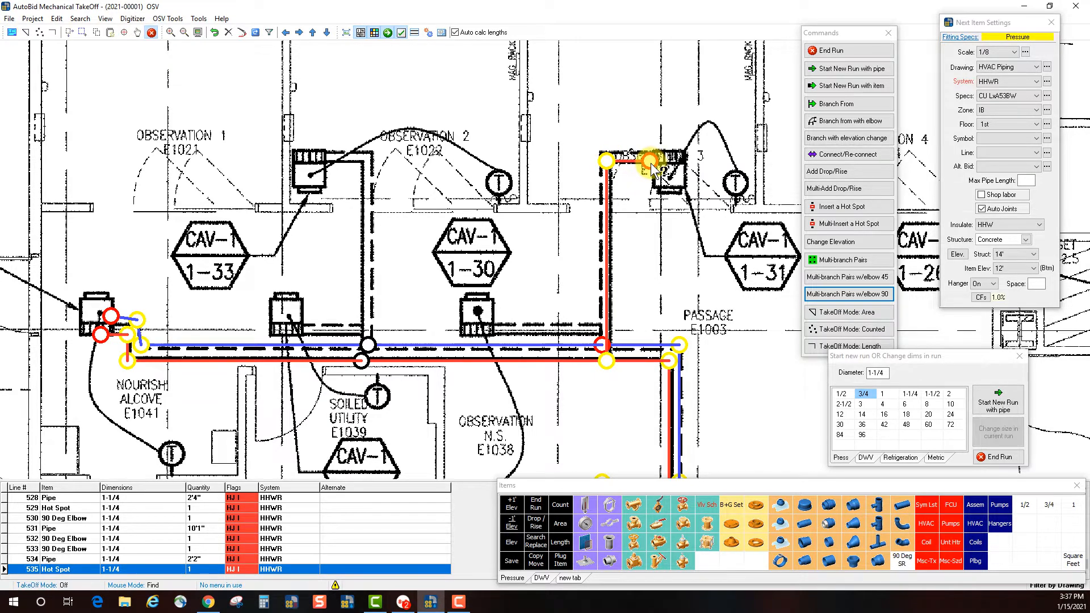
# Step: Branch the 1-1/4-inch CHWR pipe about 10' from its main's hot spot and turn it about 3'9" to CAV-1 1-31
pyautogui.click(603, 345)
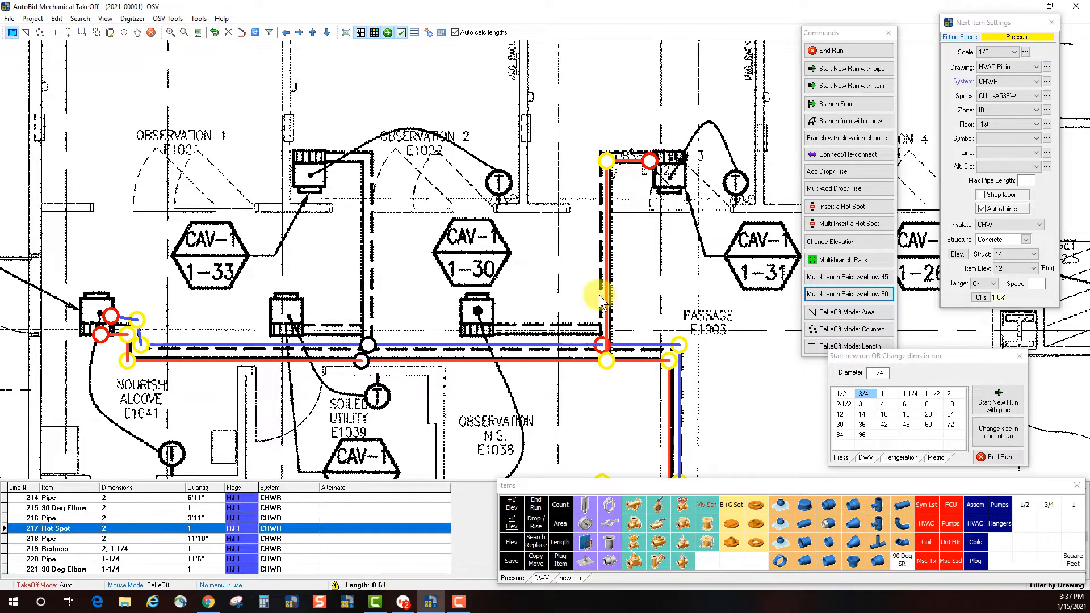
pyautogui.click(601, 150)
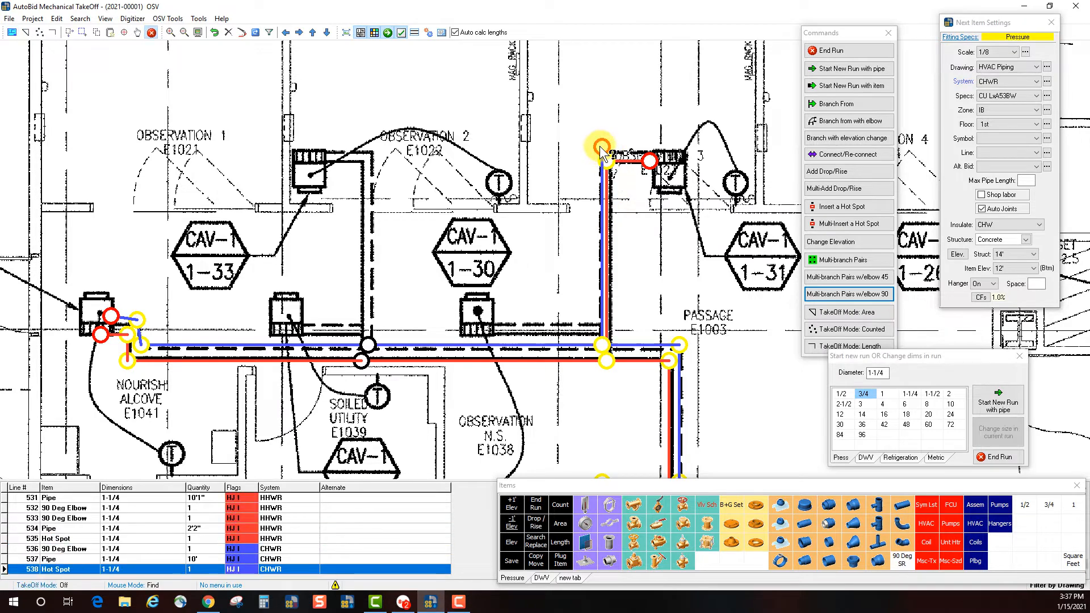
pyautogui.click(676, 147)
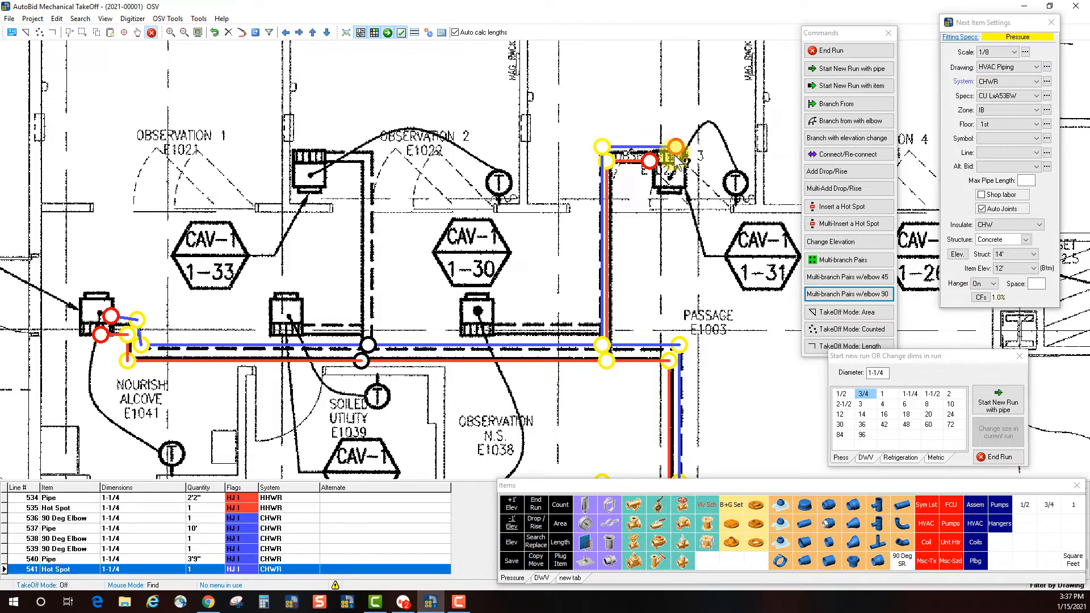
# Step: Branch CHWR about 5'5" and HHWR about 5'8" from the new vertical branches to CAV-1 1-30, and end the run
pyautogui.click(603, 322)
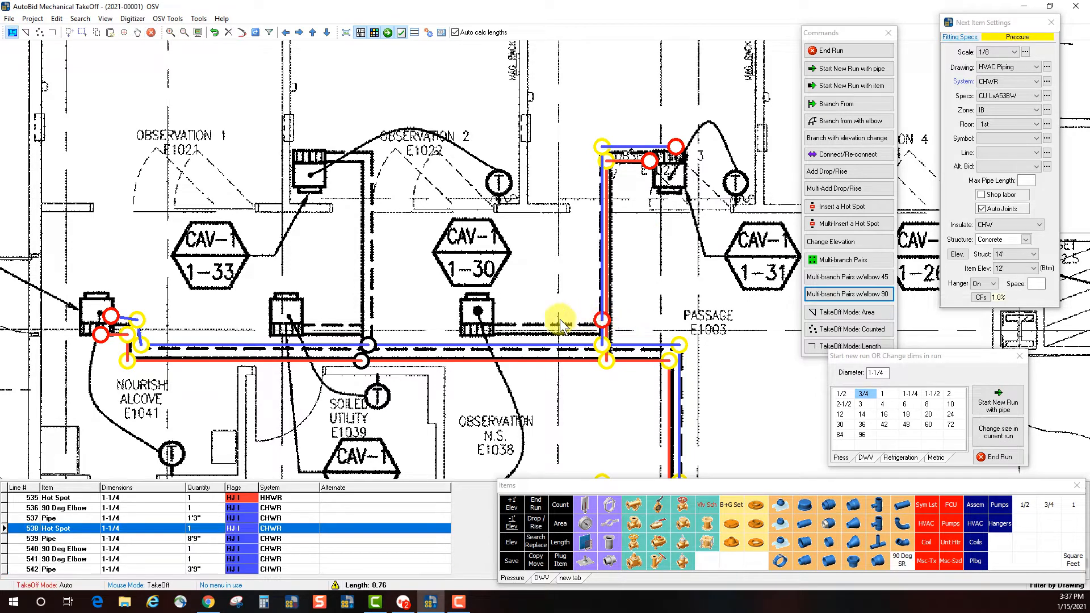
pyautogui.click(498, 328)
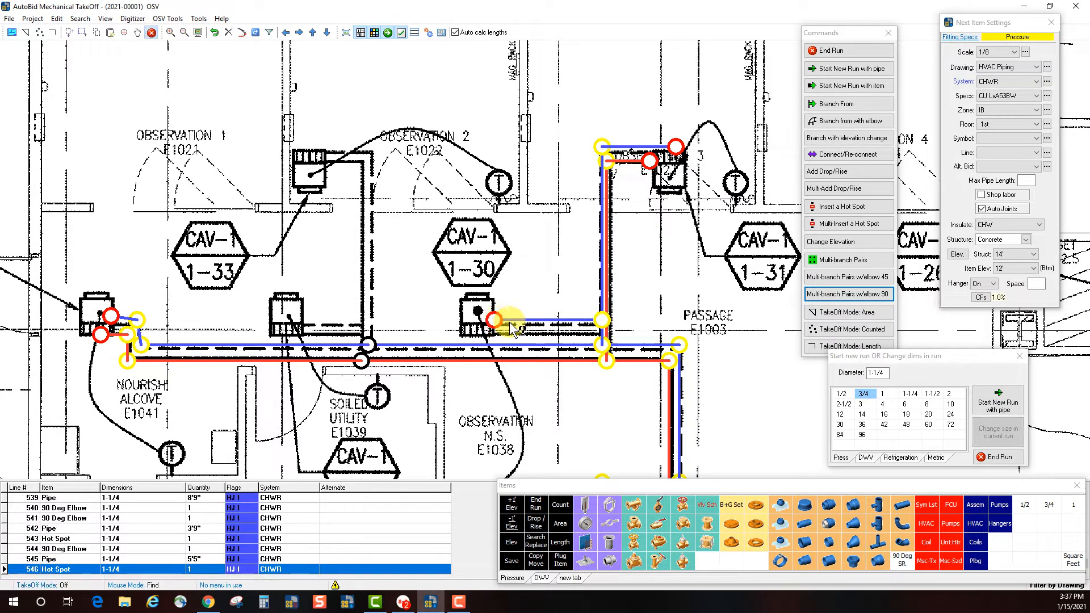
pyautogui.click(609, 333)
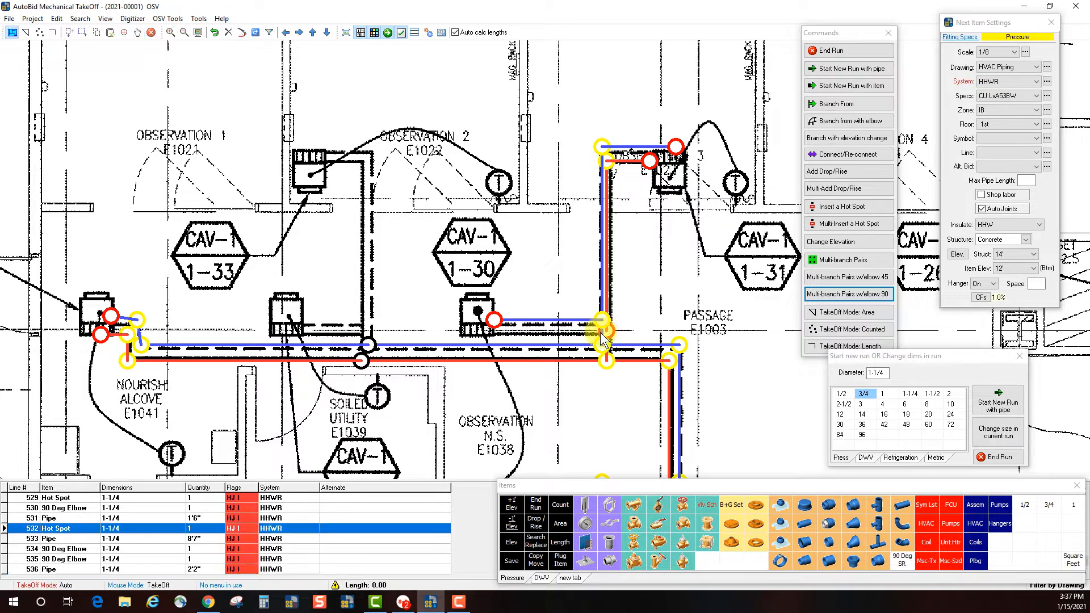
pyautogui.click(495, 333)
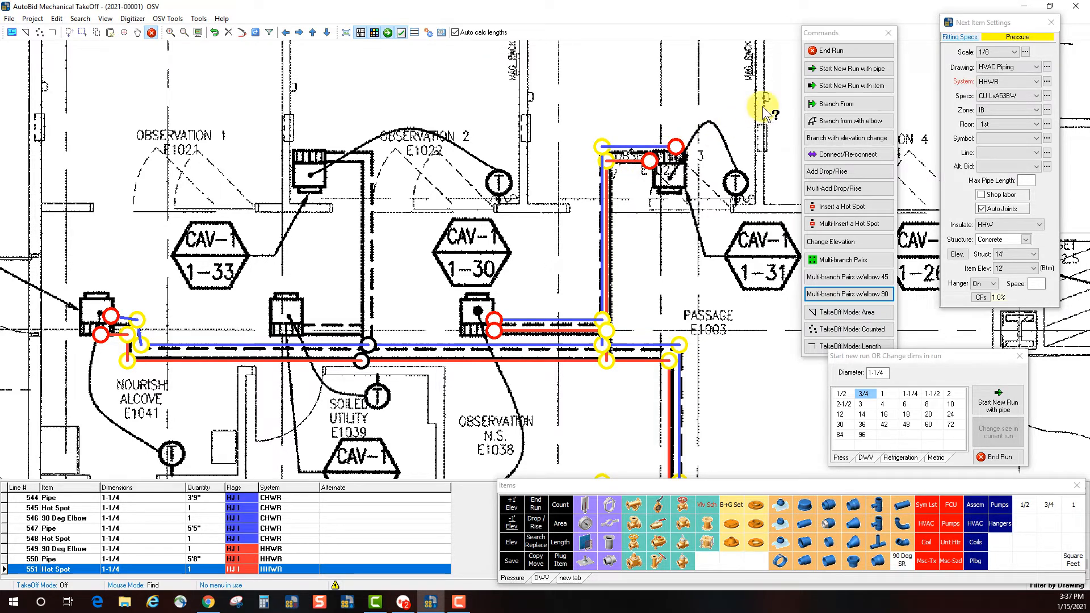
pyautogui.click(830, 51)
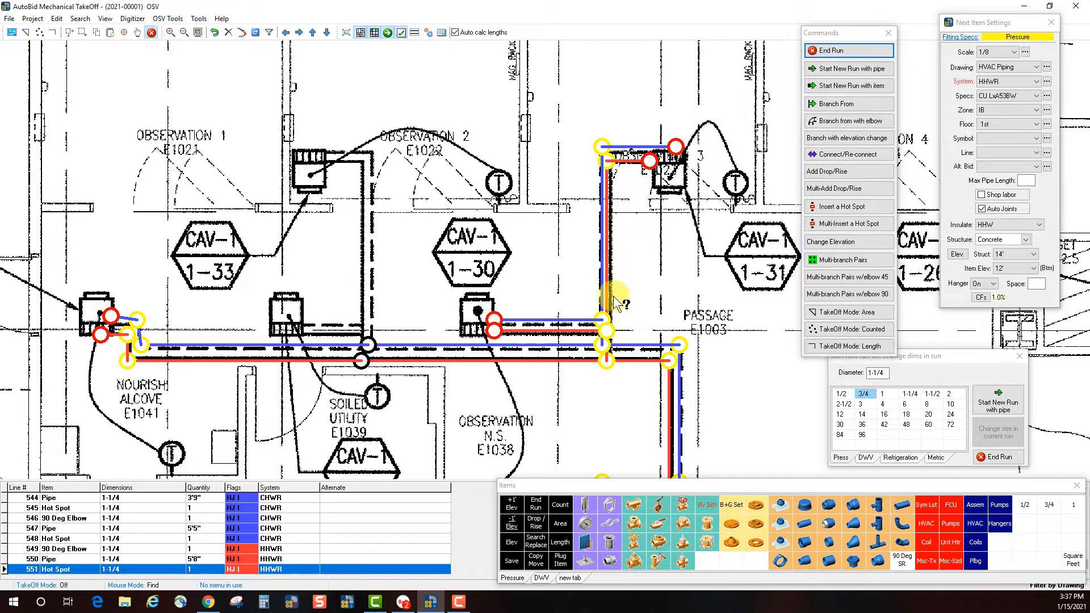
# Step: Examine the tees and 90-degree elbows at the HHWR main connection, the CAV-1 1-31 turn and the CAV-1 1-30 branch point
pyautogui.click(609, 367)
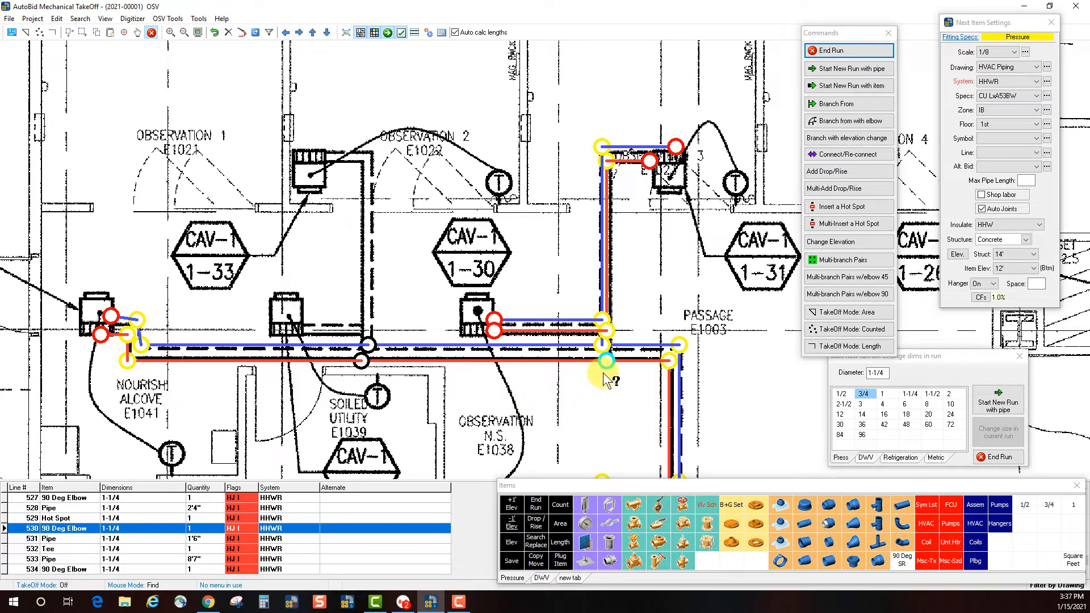
pyautogui.click(629, 362)
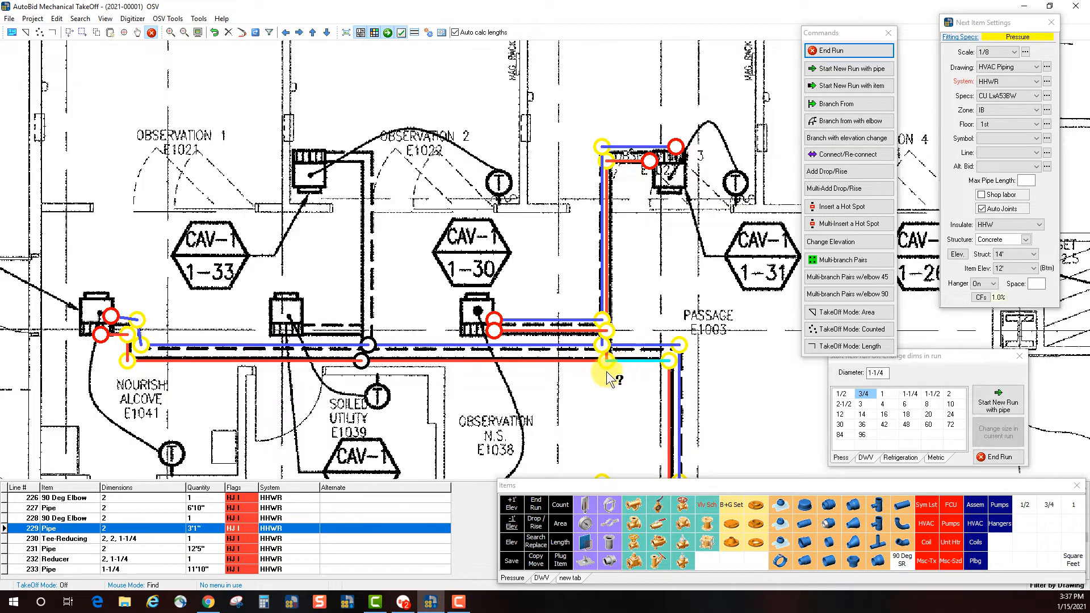
pyautogui.click(116, 539)
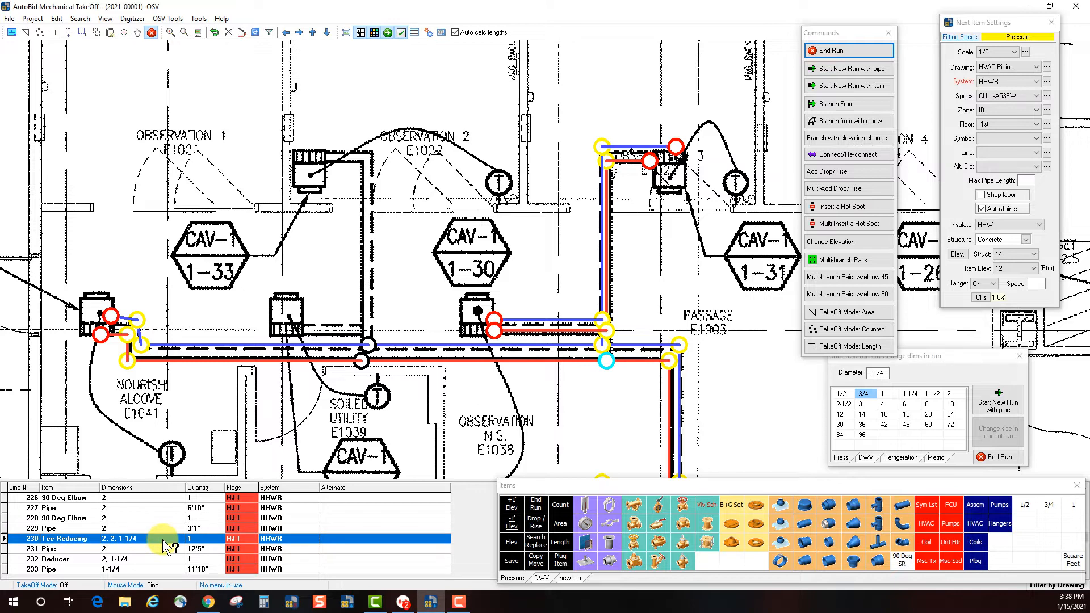
pyautogui.click(608, 166)
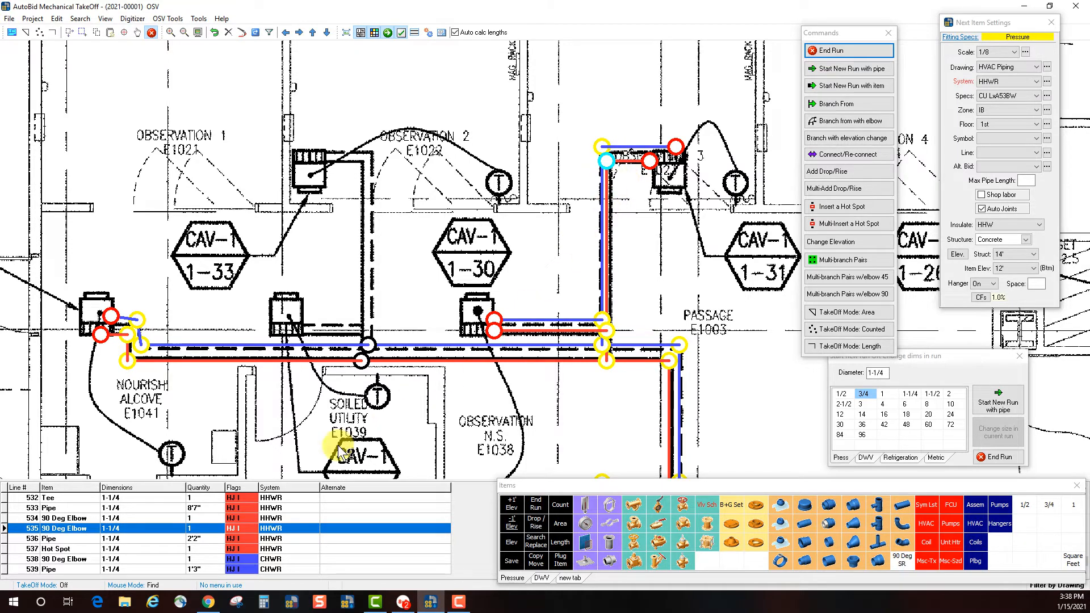
pyautogui.click(152, 519)
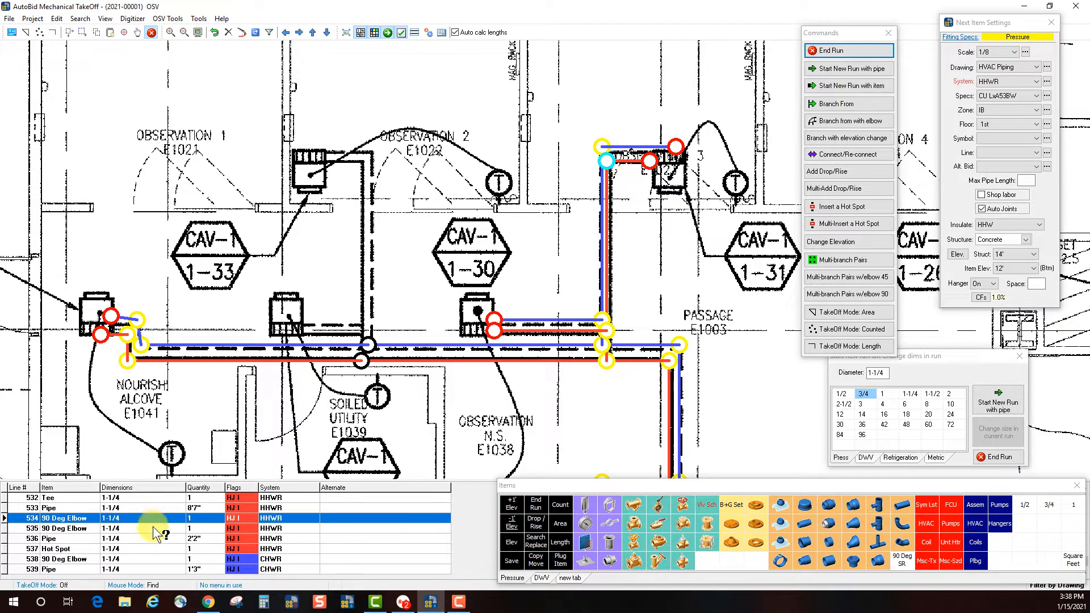
pyautogui.click(153, 527)
pyautogui.click(153, 516)
pyautogui.click(121, 528)
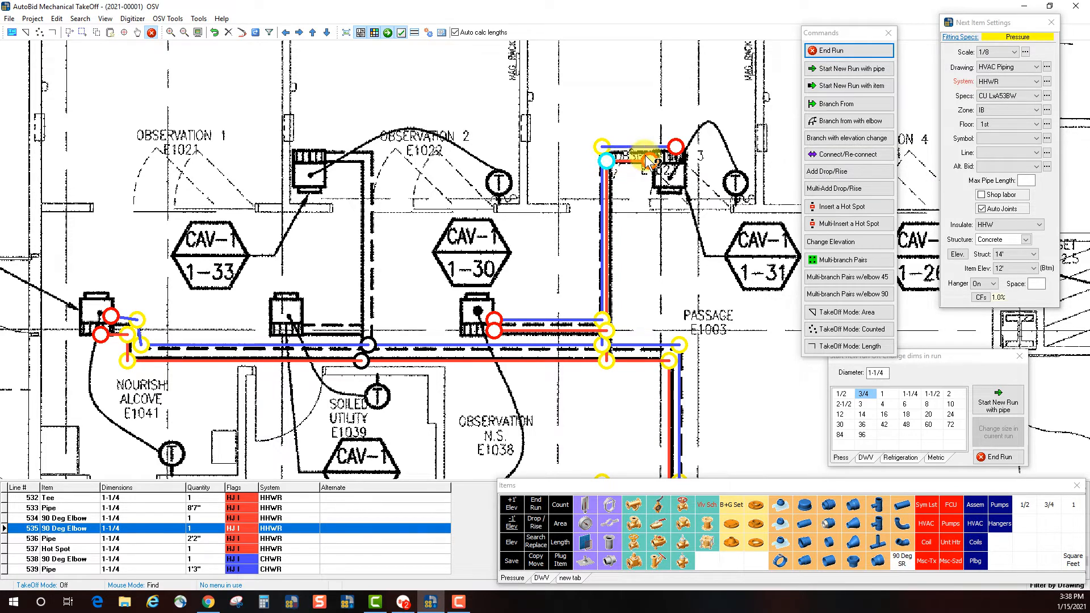
pyautogui.click(605, 324)
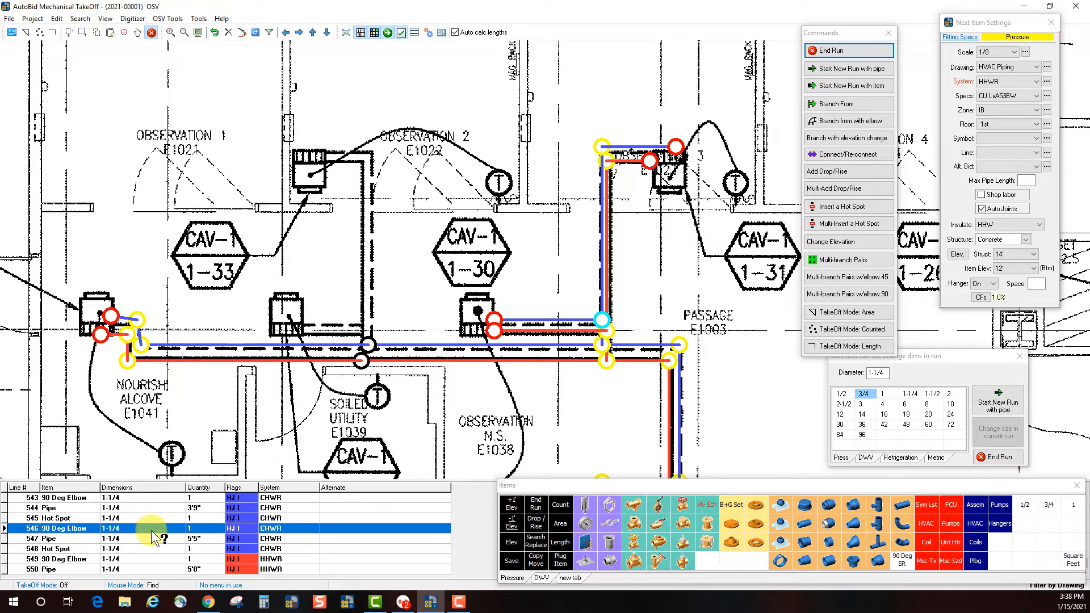
pyautogui.click(604, 307)
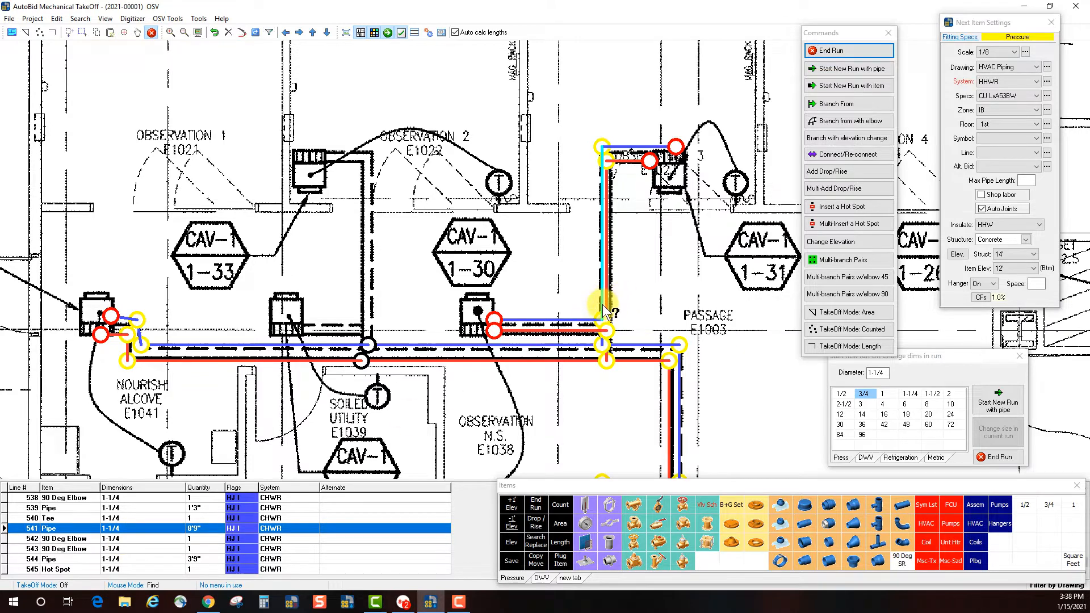
pyautogui.click(85, 518)
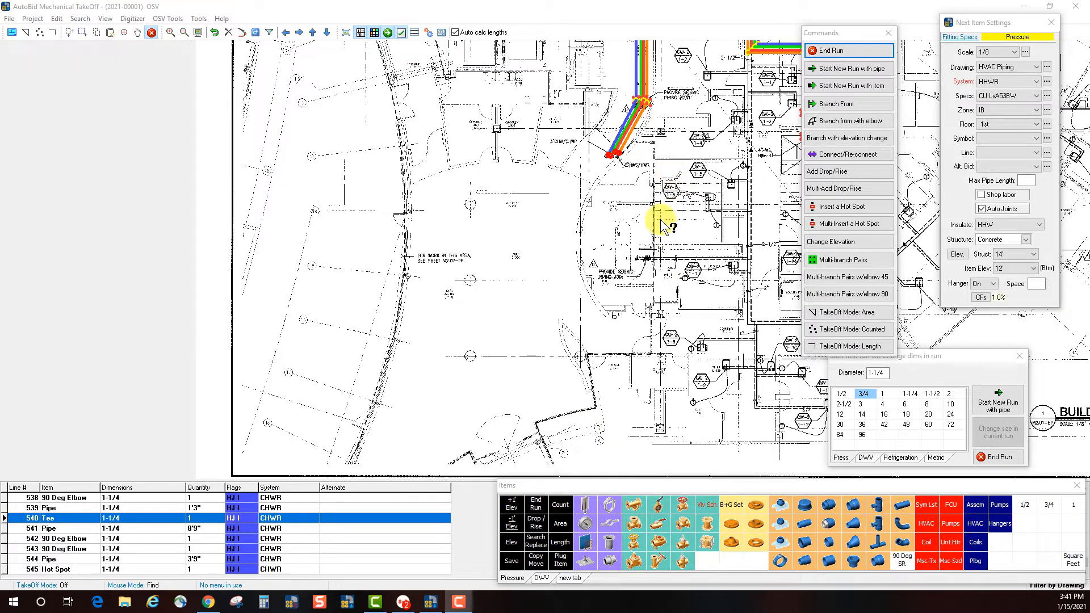
# Step: In Area takeoff mode, start outlining the large open hall from its bottom entrance along the stepped wall to the lower end of the long right-hand wall
pyautogui.click(846, 316)
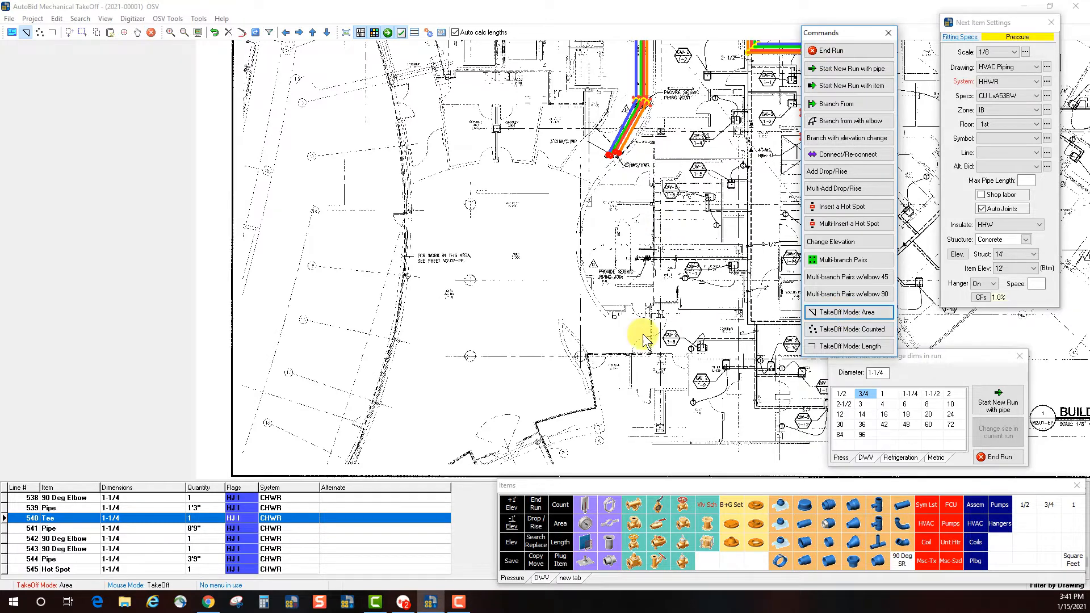
pyautogui.click(462, 462)
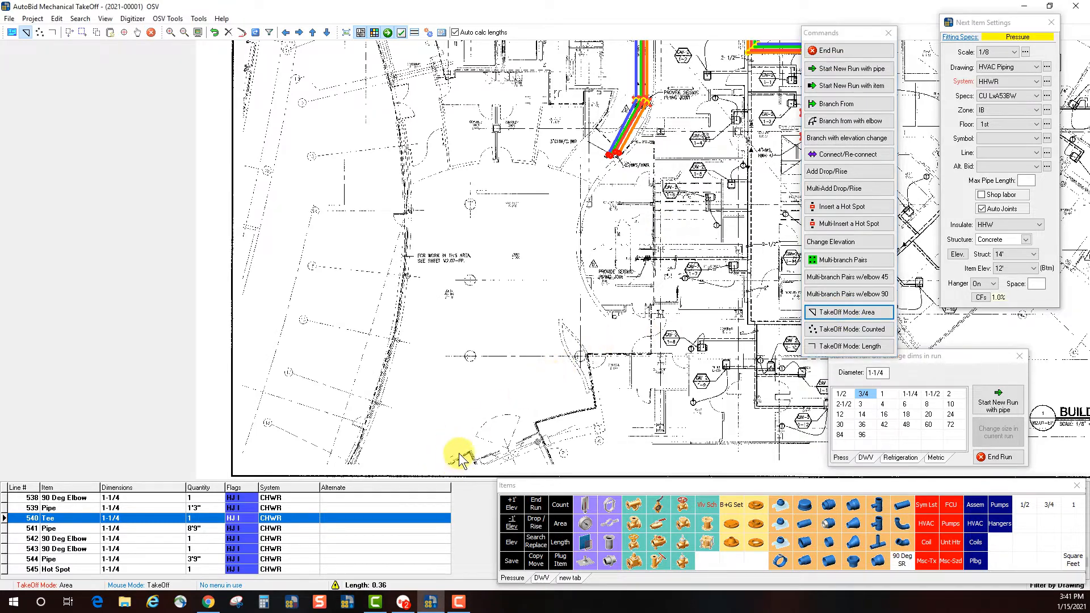
pyautogui.click(469, 452)
pyautogui.click(492, 454)
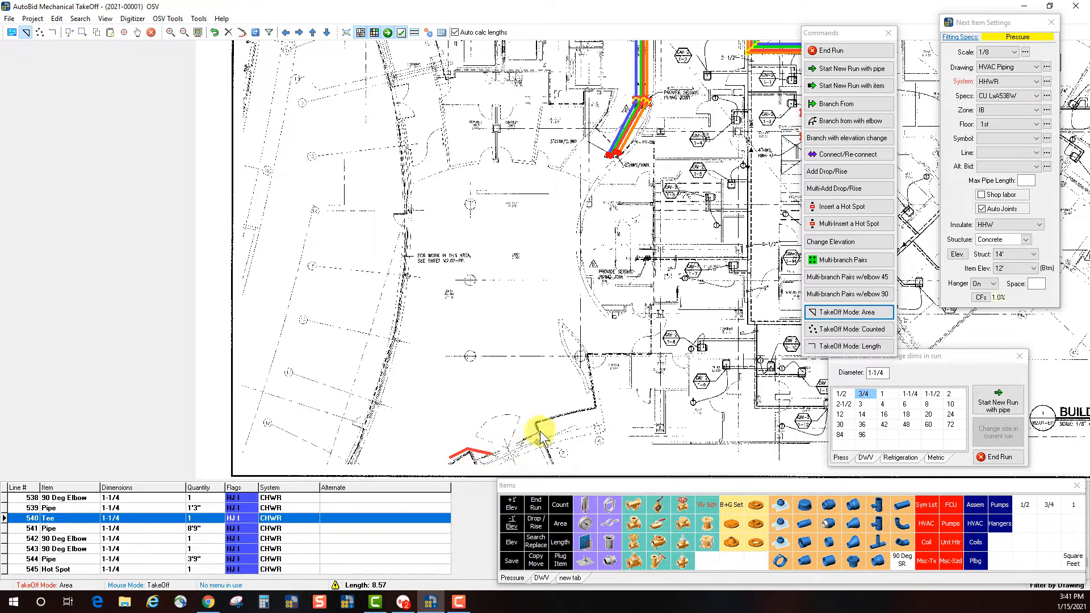
pyautogui.click(538, 431)
pyautogui.click(541, 421)
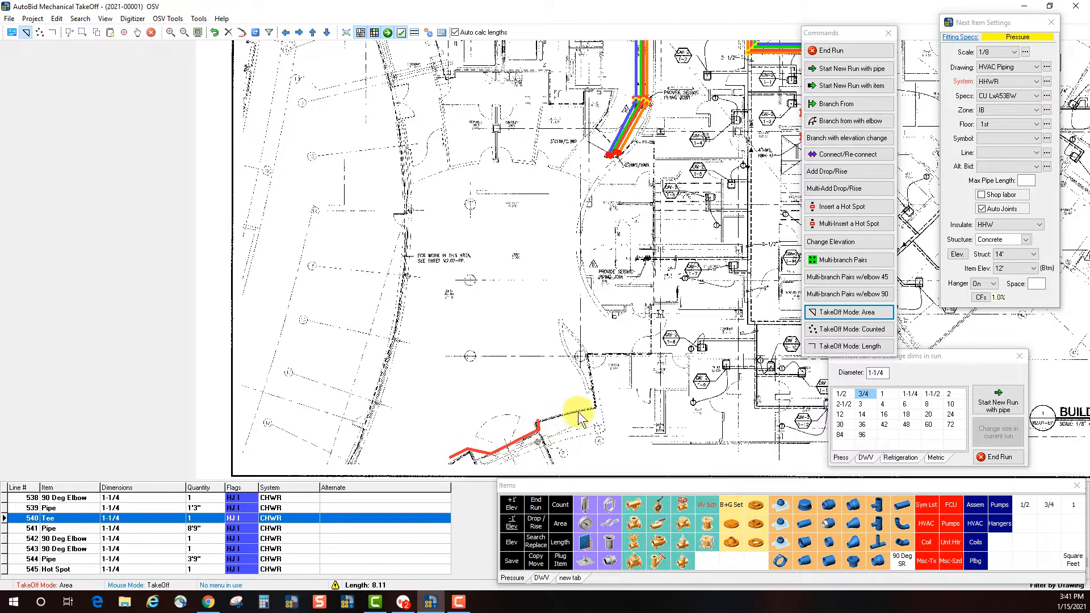
pyautogui.click(594, 398)
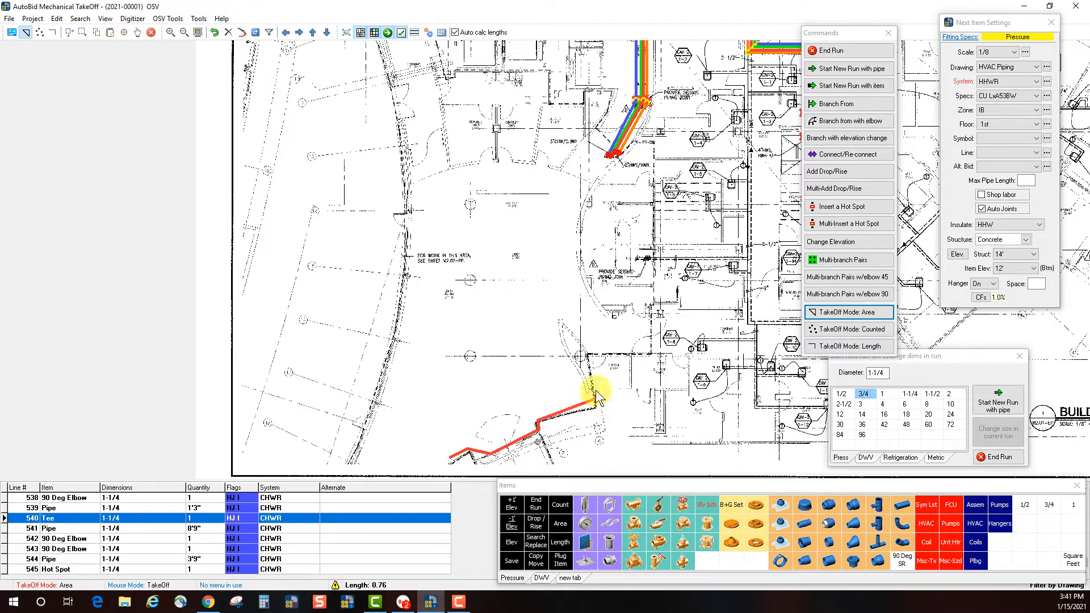
pyautogui.click(587, 354)
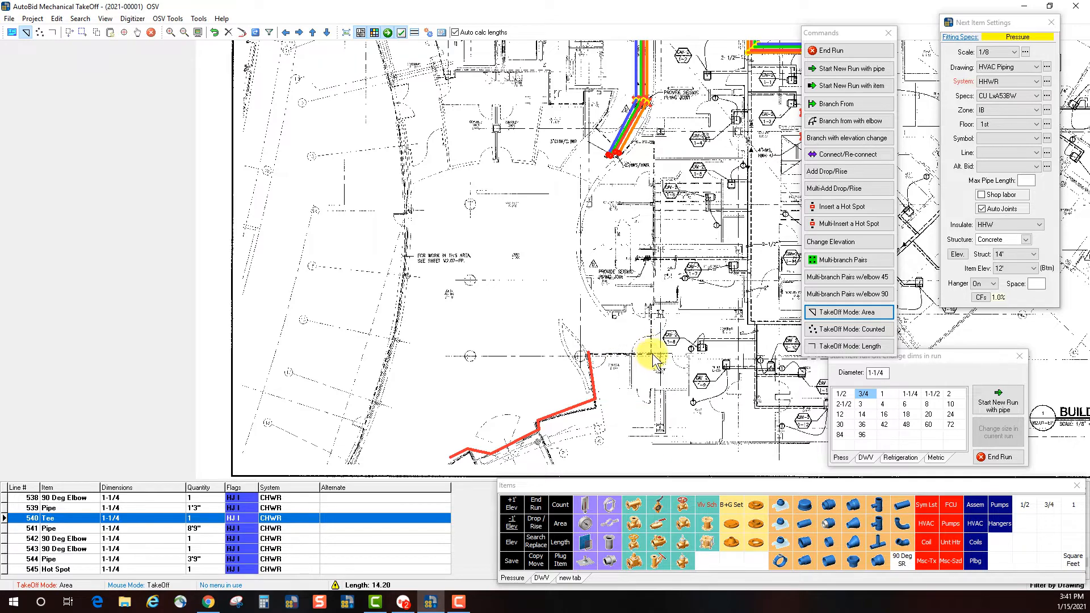
pyautogui.click(651, 353)
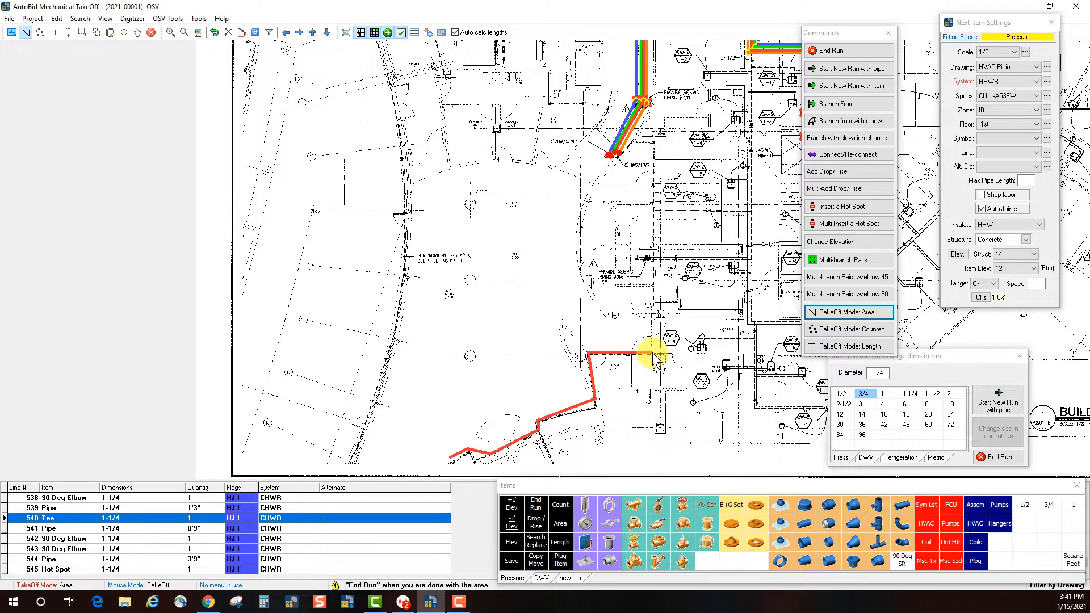
# Step: Continue the area outline up the hall's long right-hand wall, around the angled niche at the pipe ends, and along the stepped upper wall
pyautogui.click(652, 143)
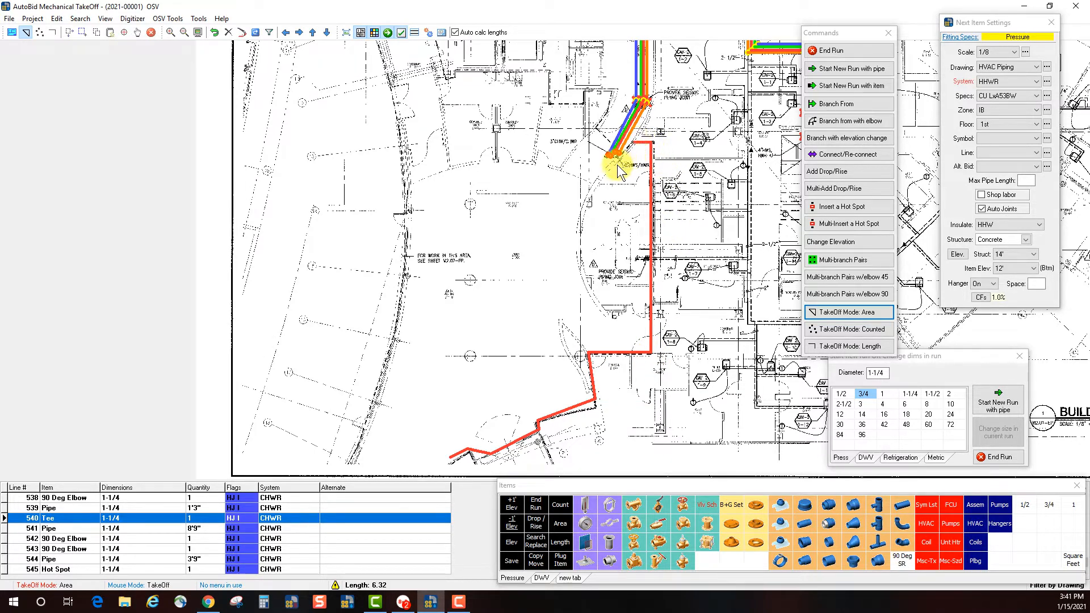
pyautogui.click(586, 135)
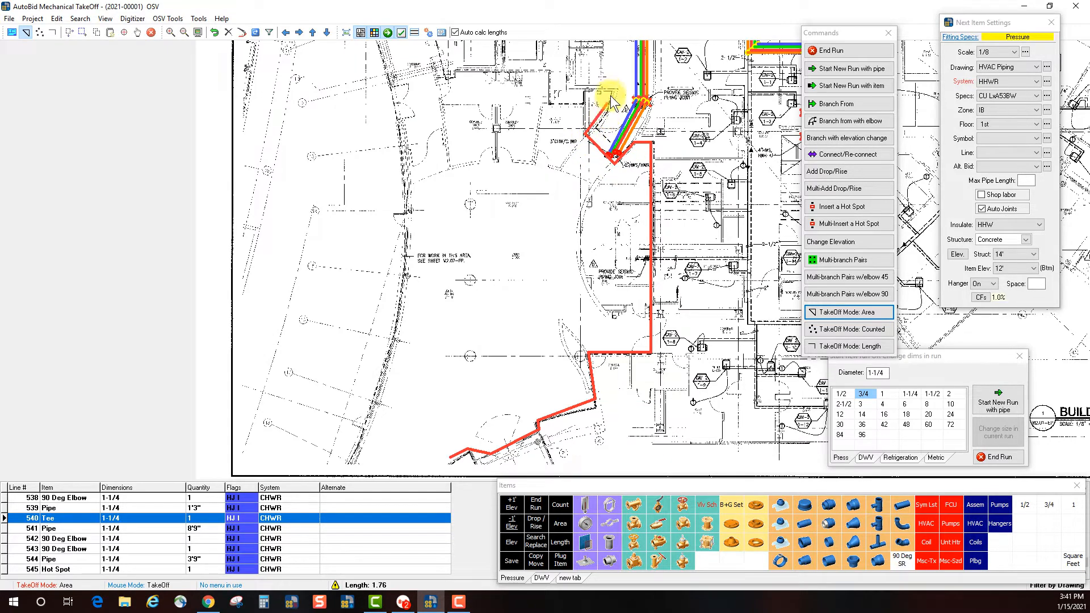
pyautogui.click(609, 92)
pyautogui.click(585, 90)
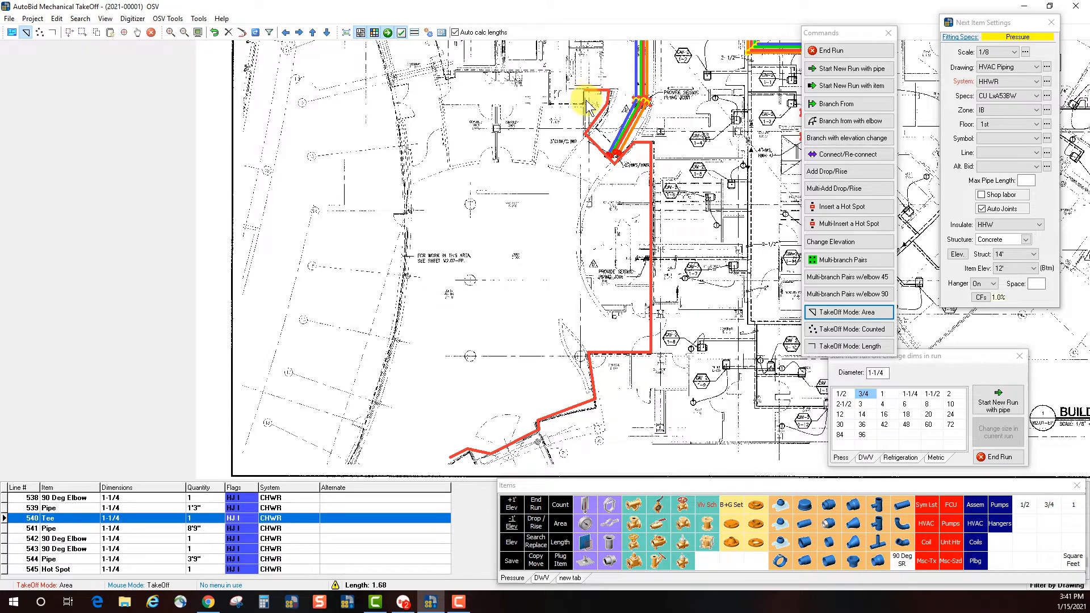
pyautogui.click(583, 104)
pyautogui.click(548, 104)
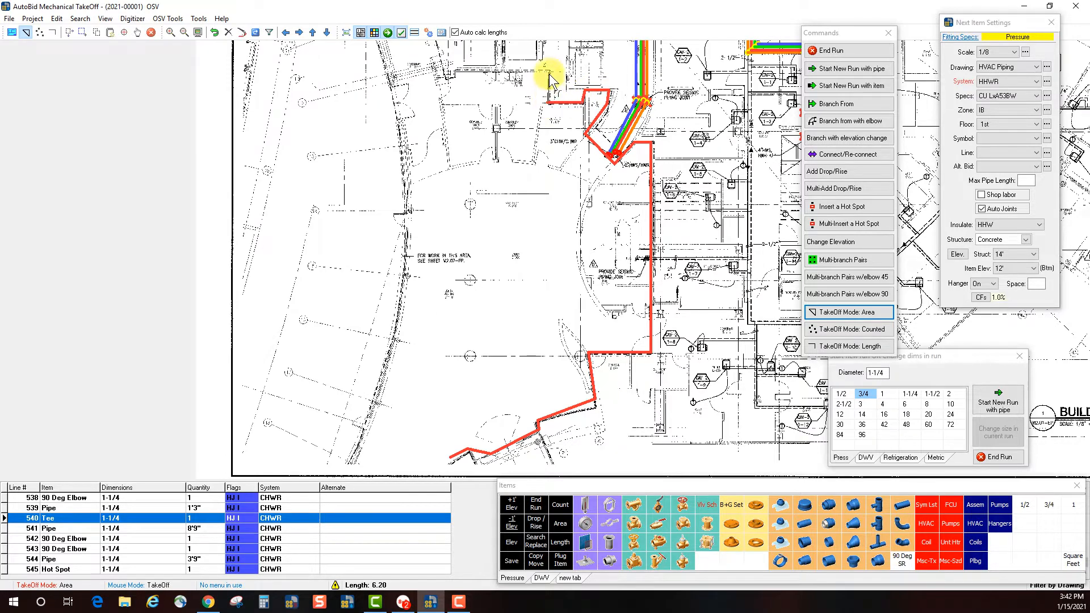
pyautogui.click(548, 72)
pyautogui.click(454, 72)
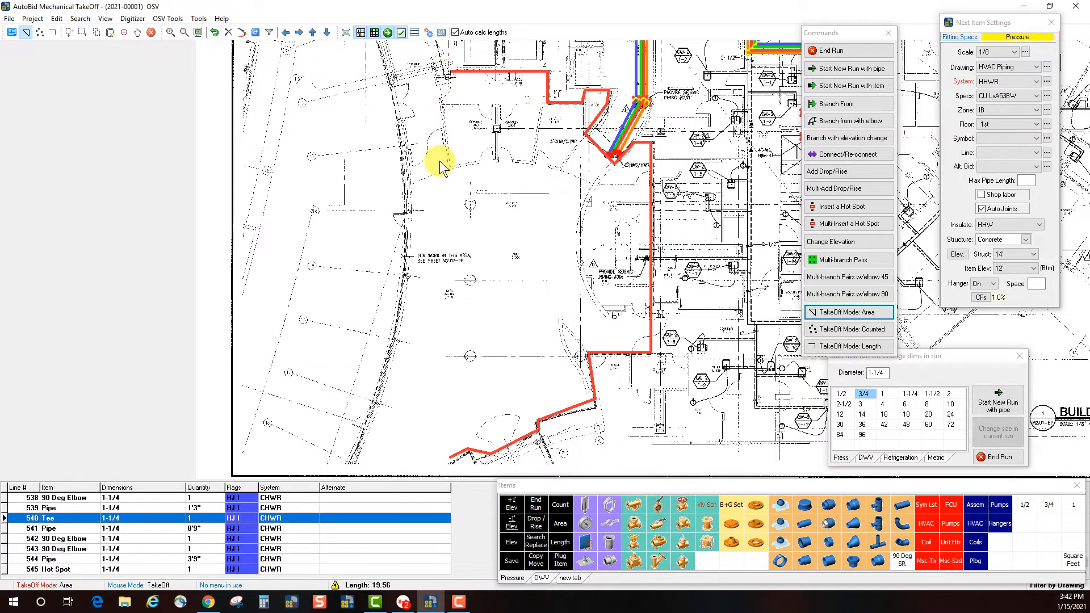
# Step: Extend the area outline around the slanted room projecting from the hall's upper-left corner
pyautogui.moveTo(439, 166); pyautogui.dragTo(484, 317)
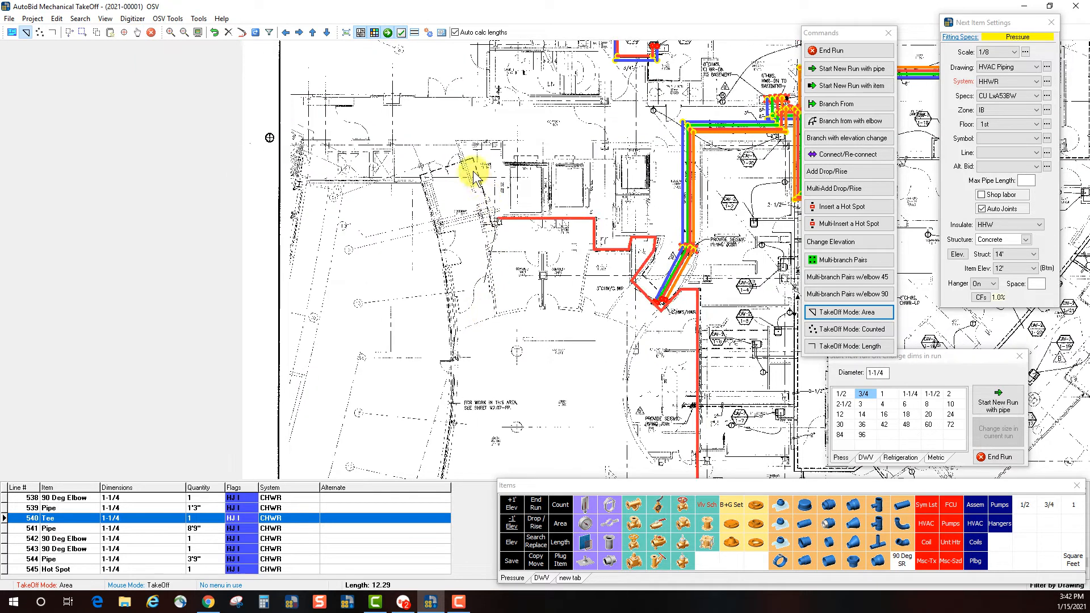
pyautogui.click(498, 223)
pyautogui.click(487, 222)
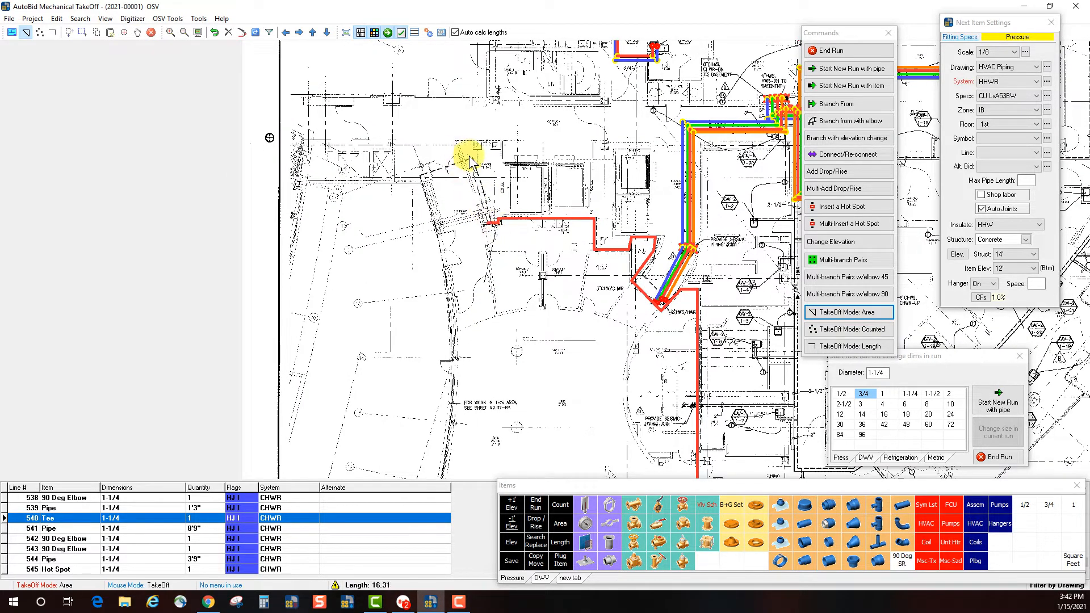
pyautogui.click(470, 155)
pyautogui.click(421, 175)
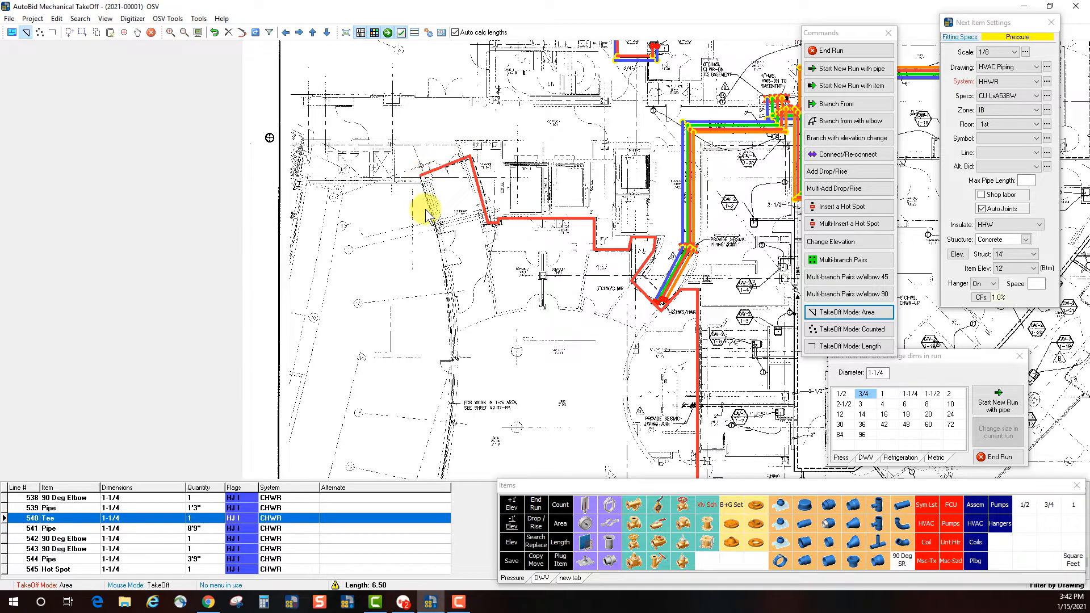
# Step: Trace the hall's long curved left wall with short segments down to its lowest corner at the bottom entrance
pyautogui.click(454, 314)
pyautogui.moveTo(495, 378); pyautogui.dragTo(577, 141)
pyautogui.click(529, 202)
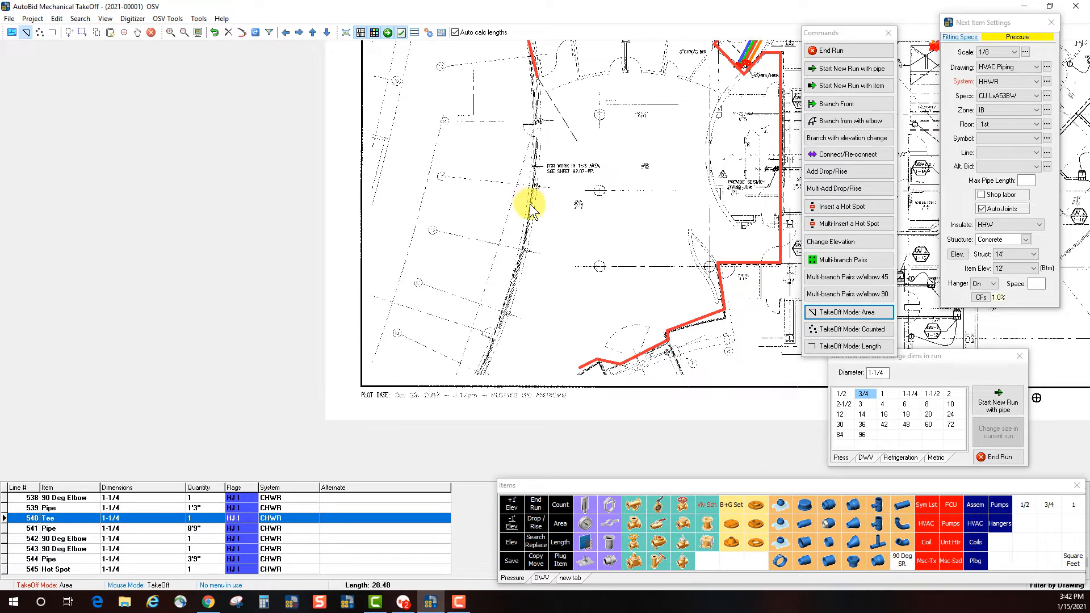
pyautogui.click(510, 295)
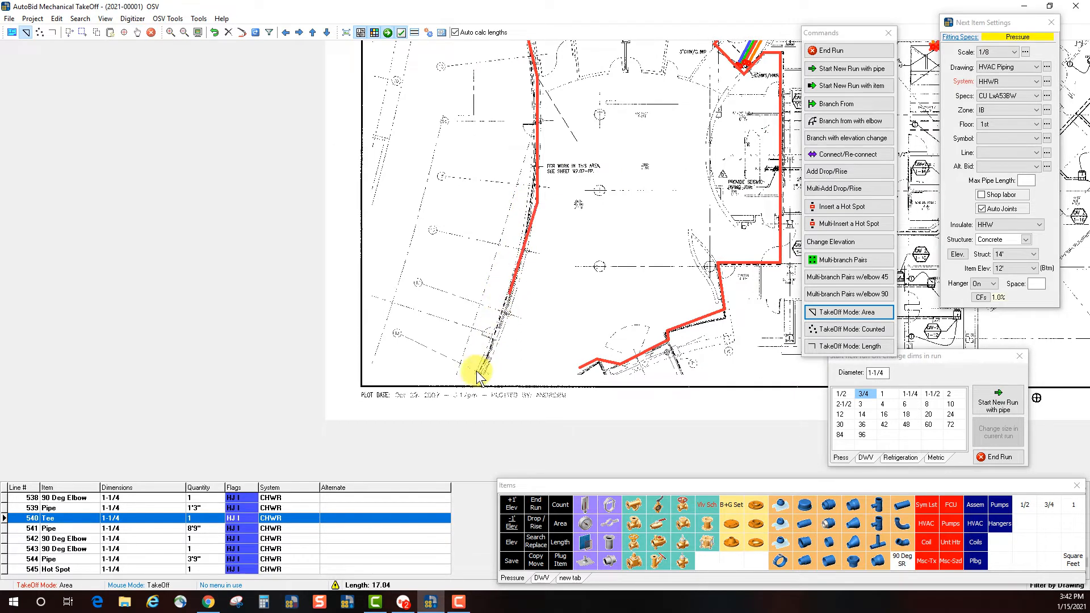
pyautogui.click(480, 370)
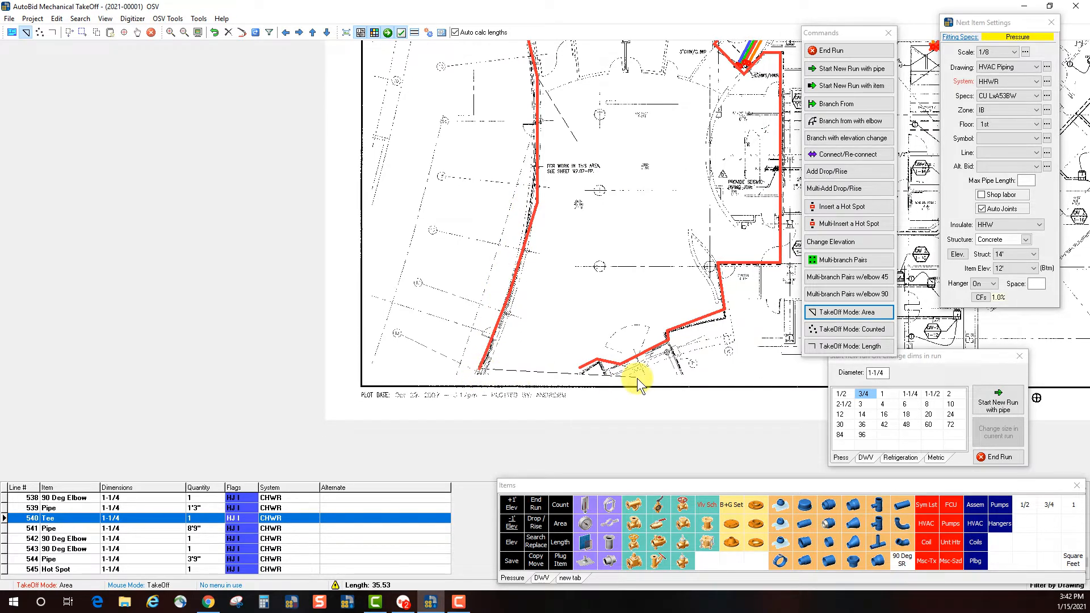
pyautogui.scroll(-1, 614, 178)
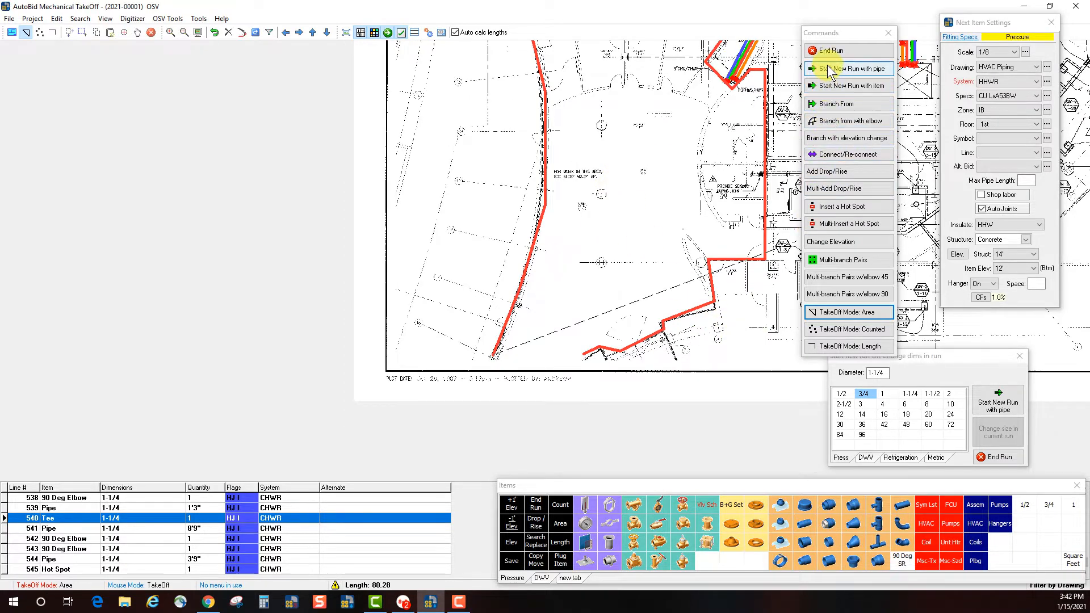
# Step: Close the hall's area outline and record it as a Square Feet item
pyautogui.click(833, 51)
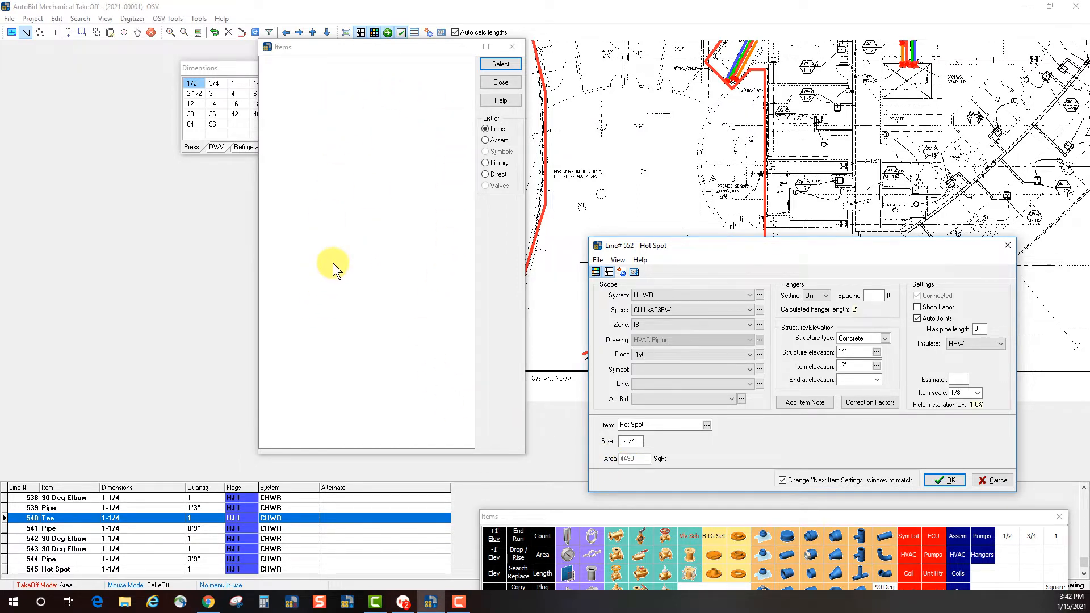
pyautogui.moveTo(794, 516); pyautogui.dragTo(744, 503)
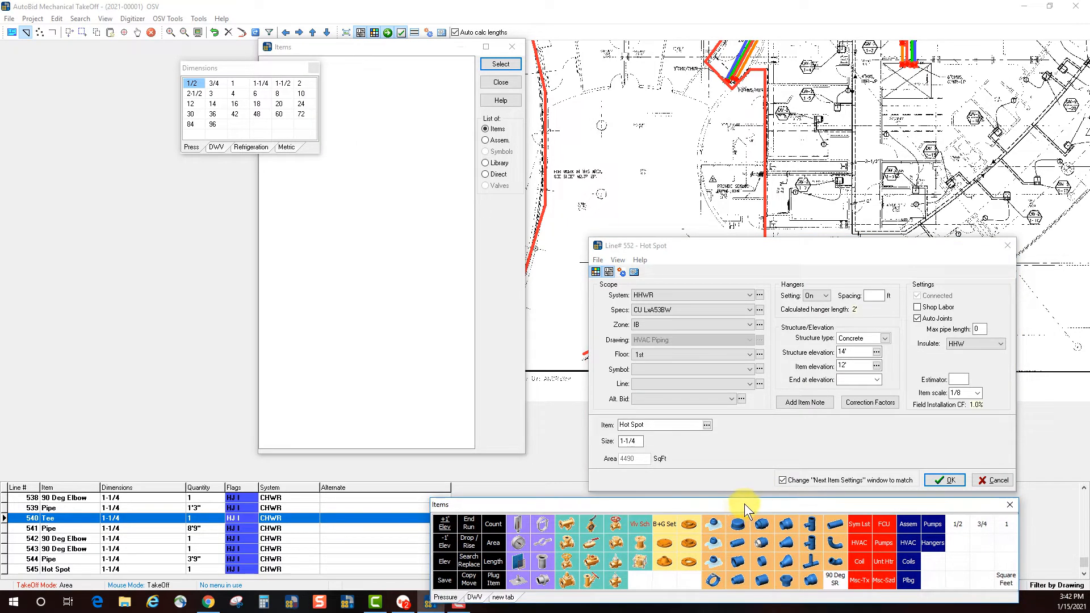
pyautogui.click(1004, 581)
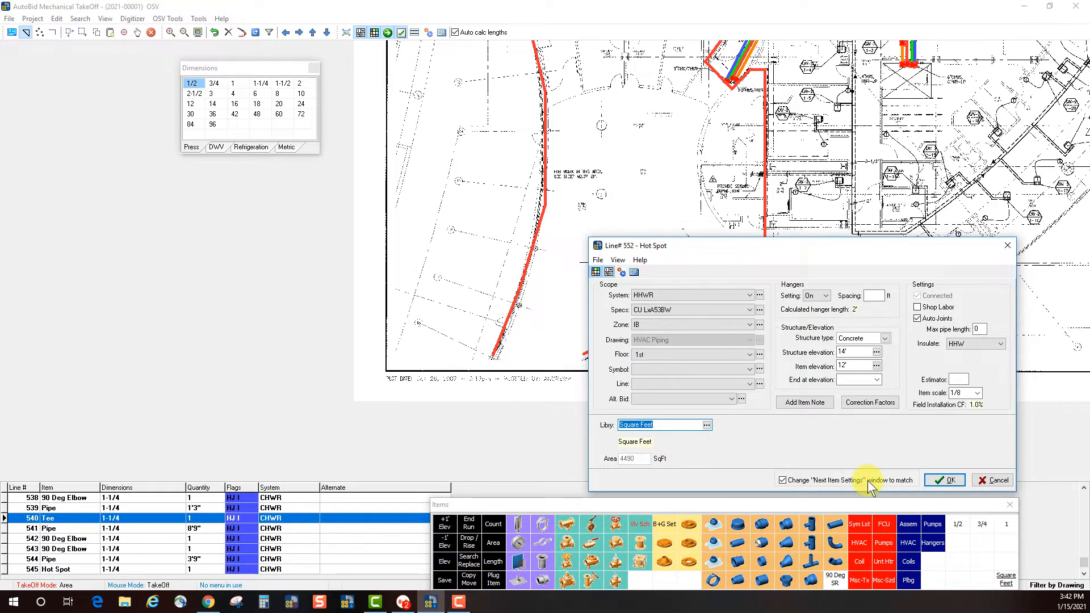
pyautogui.click(954, 480)
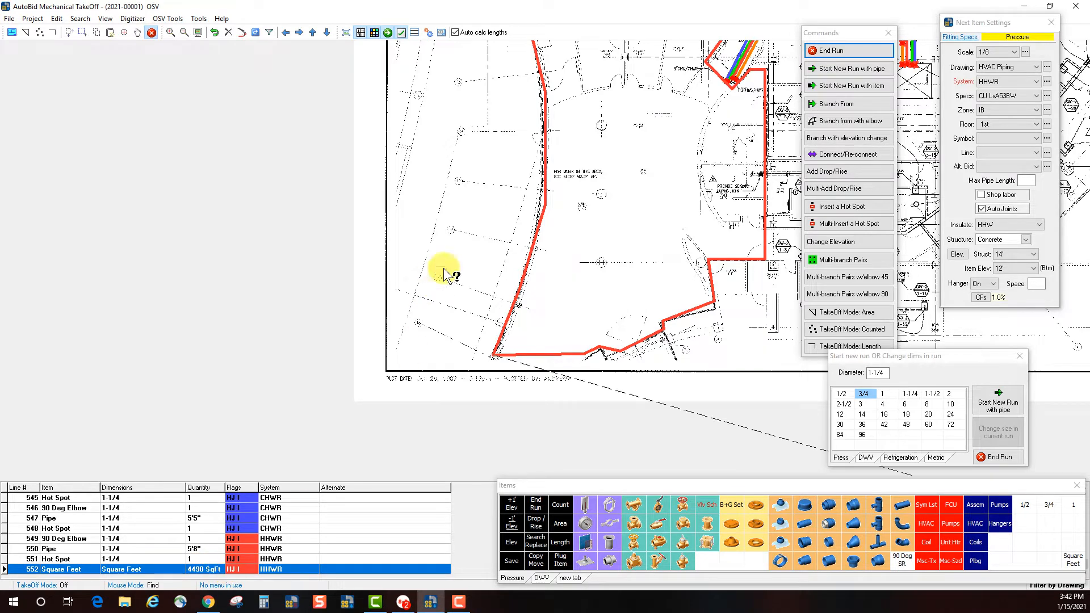
pyautogui.moveTo(579, 190)
pyautogui.mouseDown()
pyautogui.moveTo(578, 206)
pyautogui.moveTo(533, 254)
pyautogui.mouseUp()
pyautogui.scroll(-2, 532, 259)
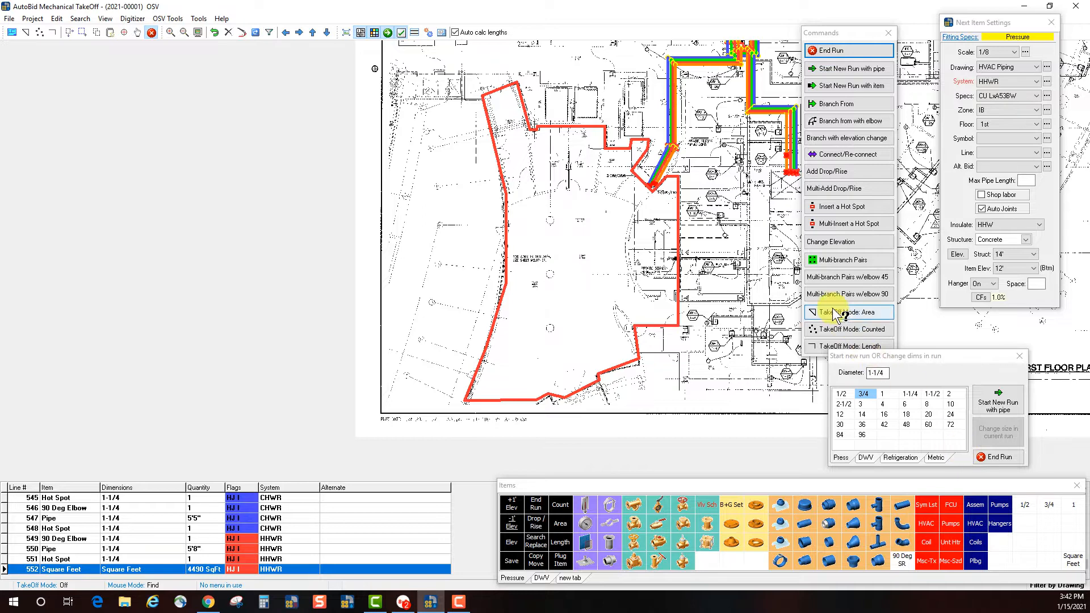
pyautogui.click(995, 459)
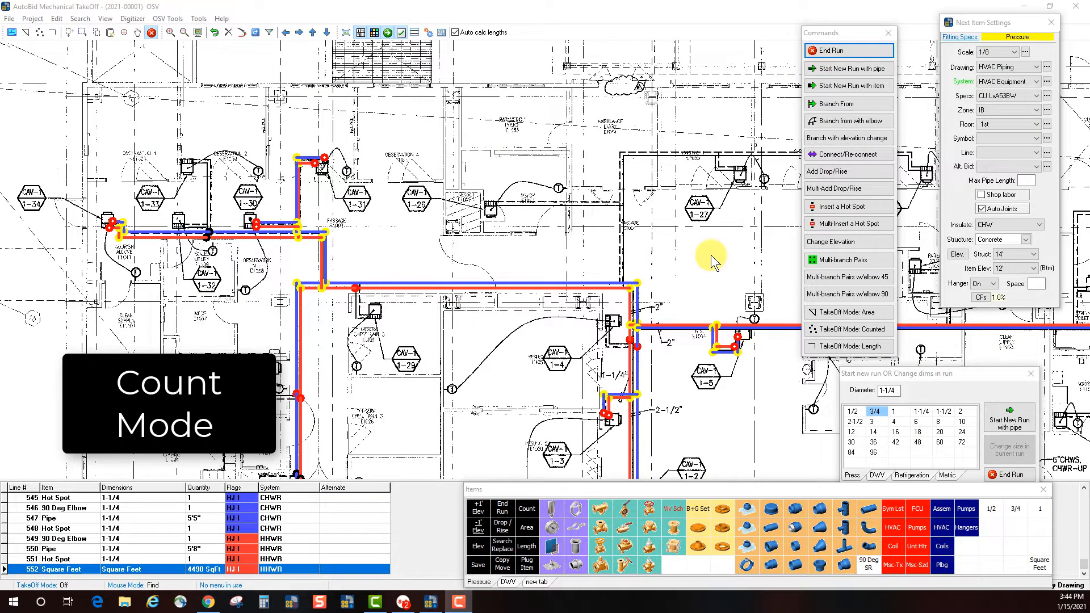
# Step: In Counted takeoff mode, mark the CAV-1 units 1-34, 1-33, 1-30, 1-31 and 1-26
pyautogui.click(857, 330)
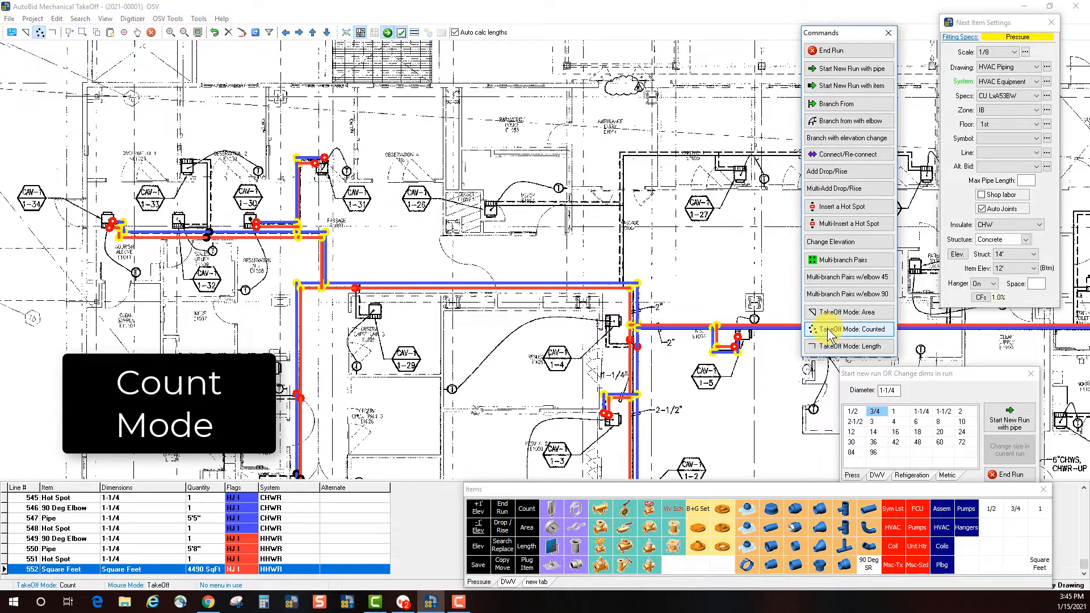
pyautogui.click(106, 210)
pyautogui.click(149, 196)
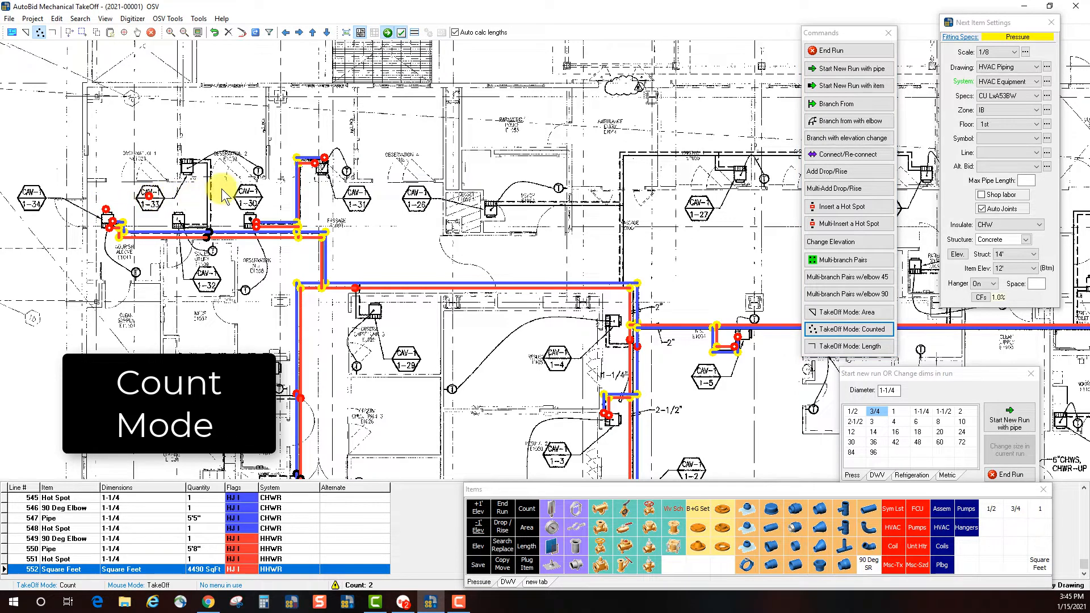
pyautogui.click(252, 196)
pyautogui.click(357, 196)
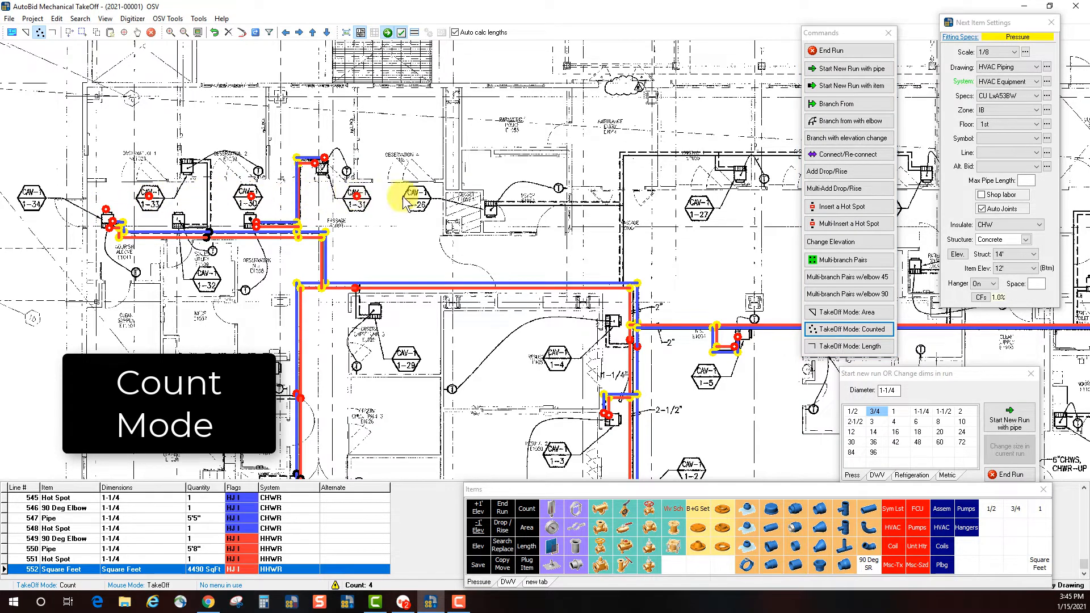
pyautogui.click(420, 205)
# Step: Add count marks on the CAV-1 units 1-27, 1-28, 1-10, 1-9, 1-8 and 1-7
pyautogui.moveTo(653, 206); pyautogui.dragTo(341, 213)
pyautogui.click(364, 196)
pyautogui.click(547, 196)
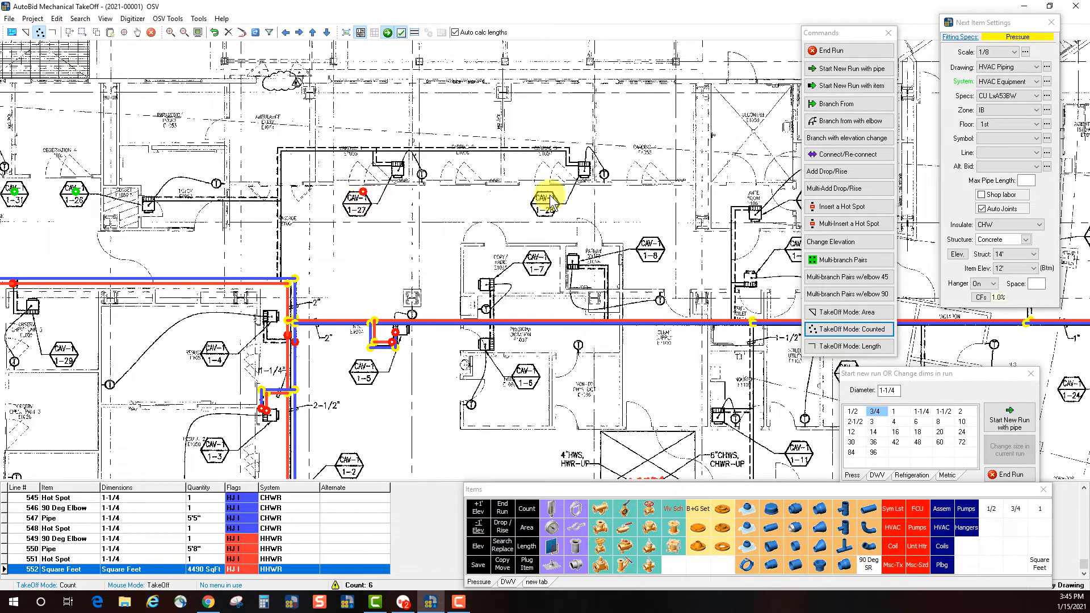
pyautogui.moveTo(633, 217)
pyautogui.mouseDown()
pyautogui.moveTo(638, 190)
pyautogui.moveTo(621, 134)
pyautogui.moveTo(407, 189)
pyautogui.moveTo(428, 165)
pyautogui.mouseUp()
pyautogui.click(592, 145)
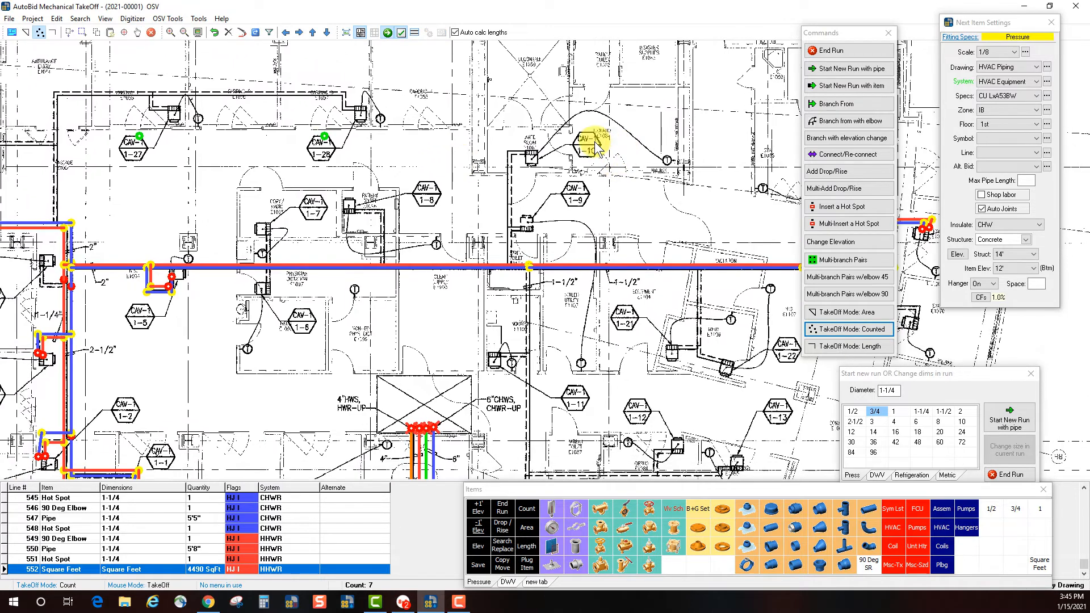
pyautogui.click(589, 188)
pyautogui.click(446, 192)
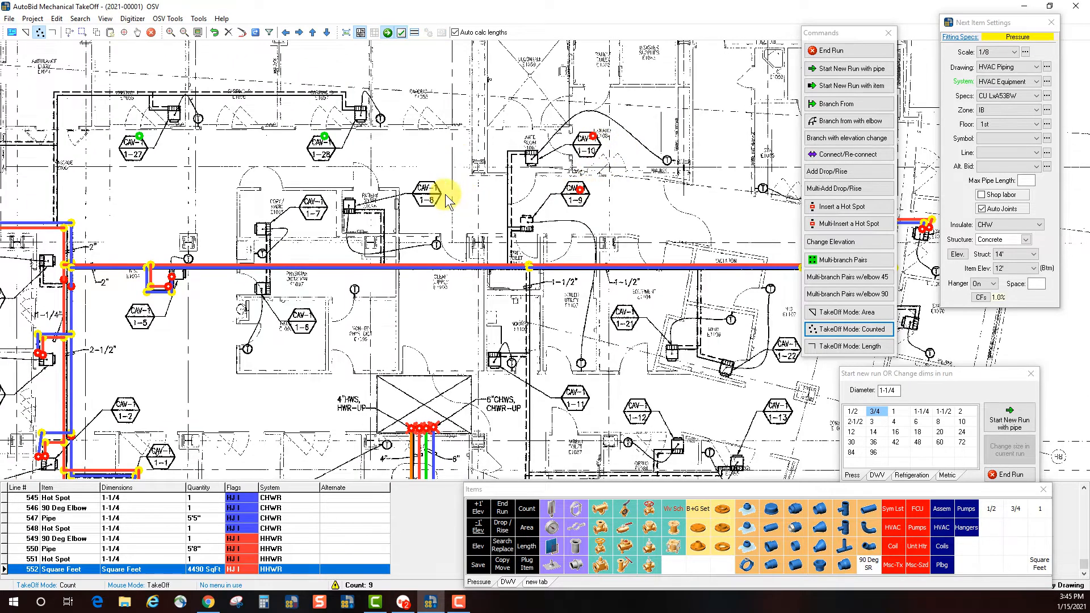
pyautogui.click(312, 208)
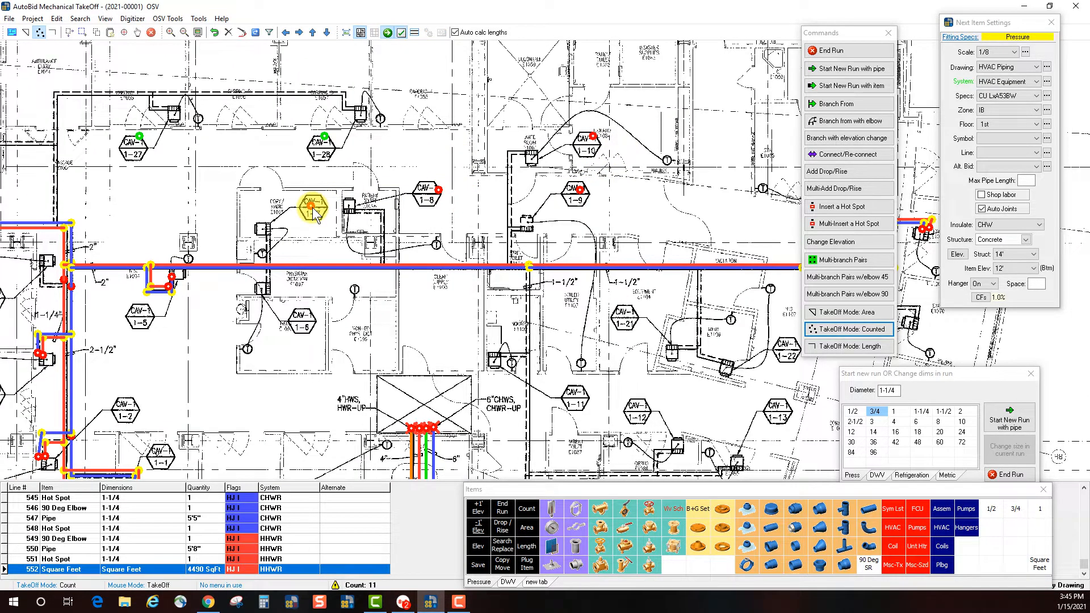
# Step: End the count and assign the CAV symbol (Typical CAV Box) to the marked units
pyautogui.click(848, 50)
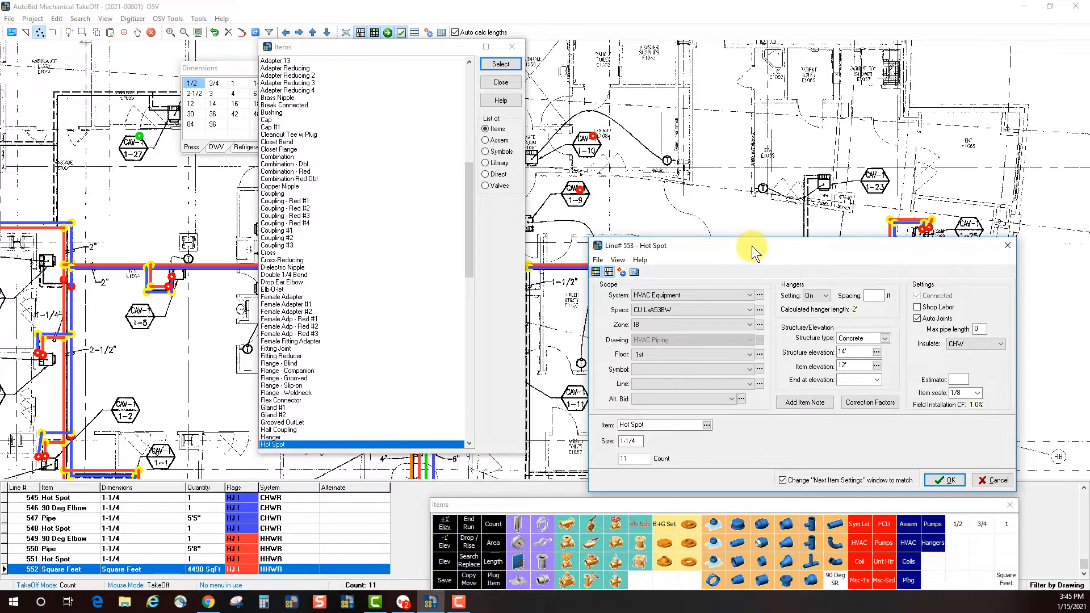
pyautogui.moveTo(752, 246); pyautogui.dragTo(732, 222)
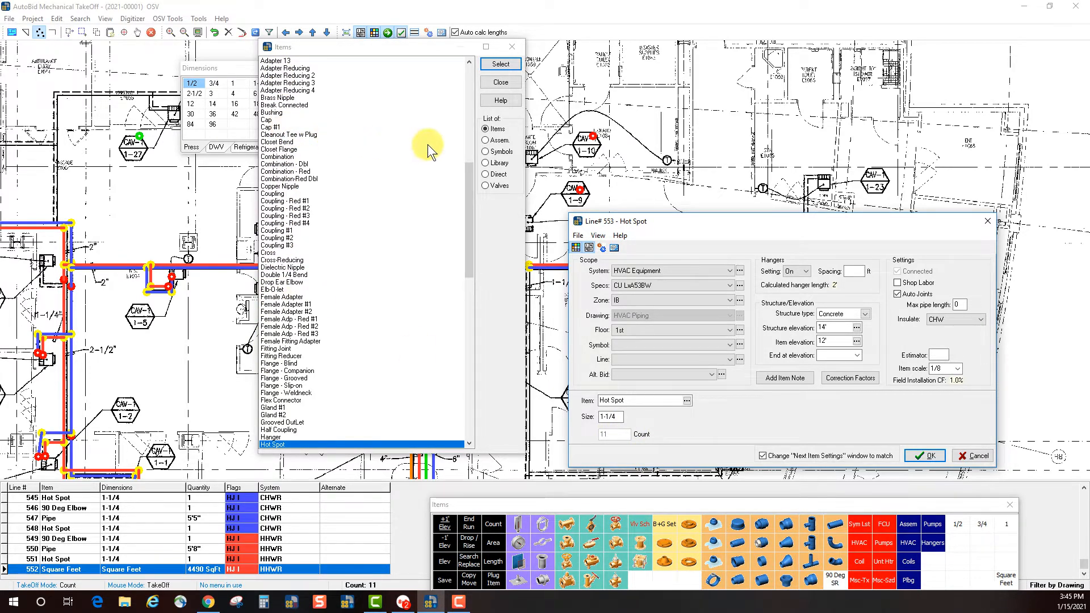
pyautogui.click(486, 152)
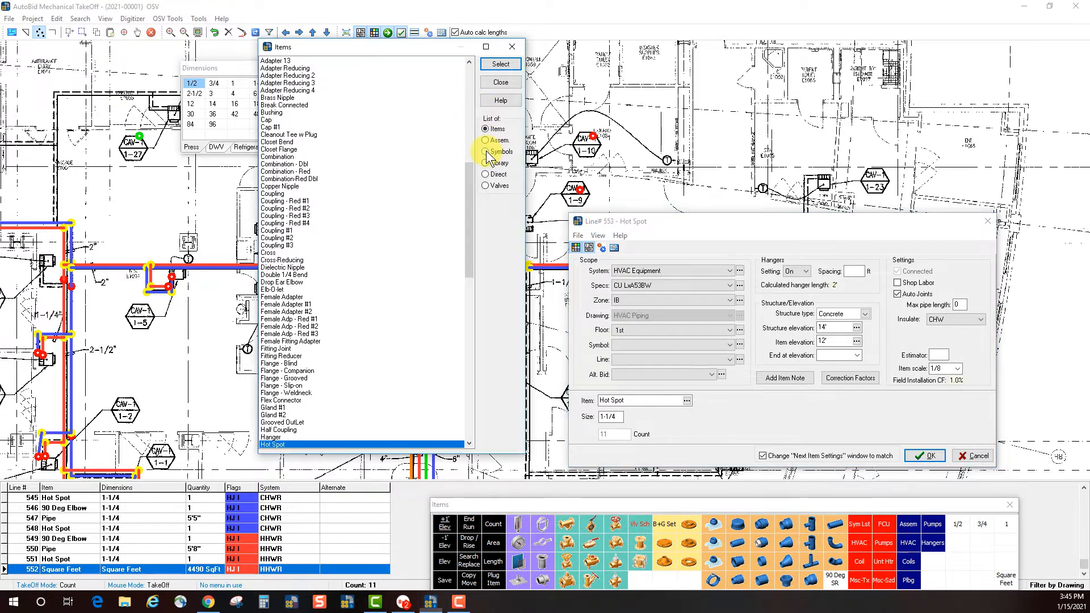
pyautogui.click(271, 63)
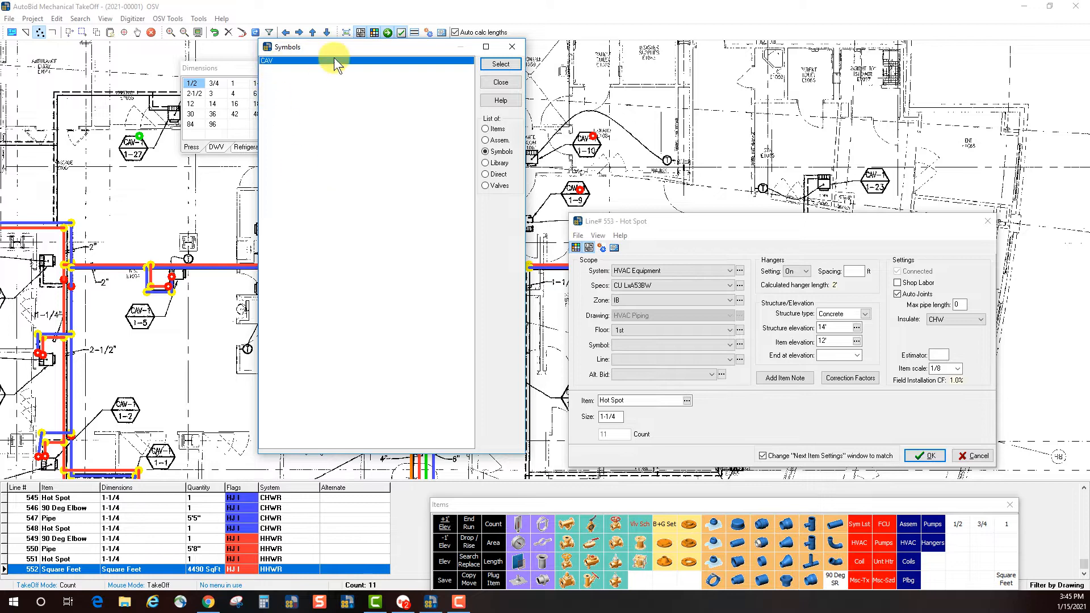
pyautogui.click(487, 61)
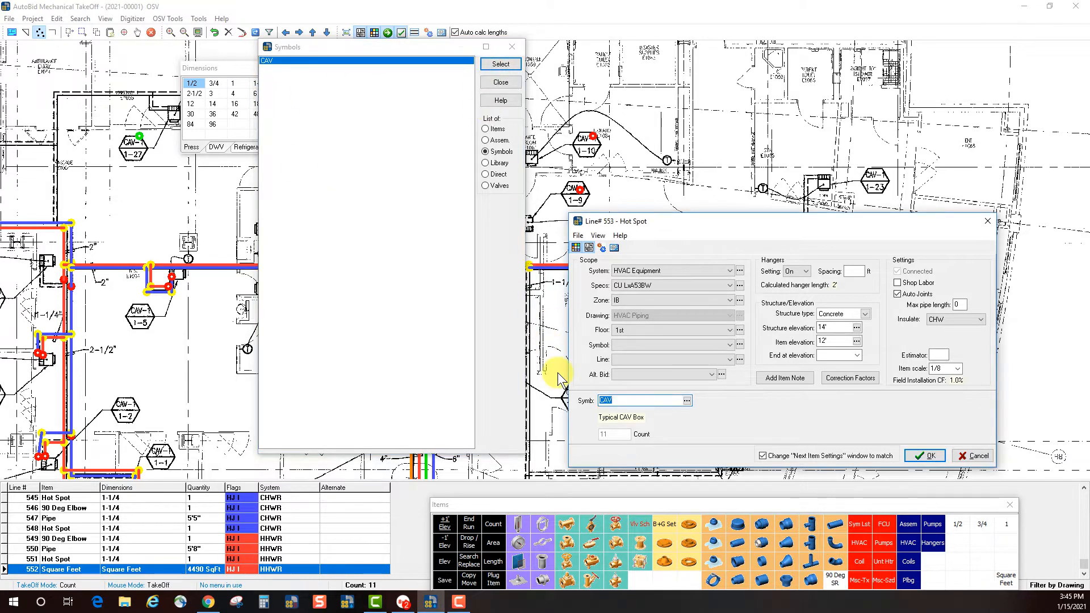
pyautogui.click(494, 84)
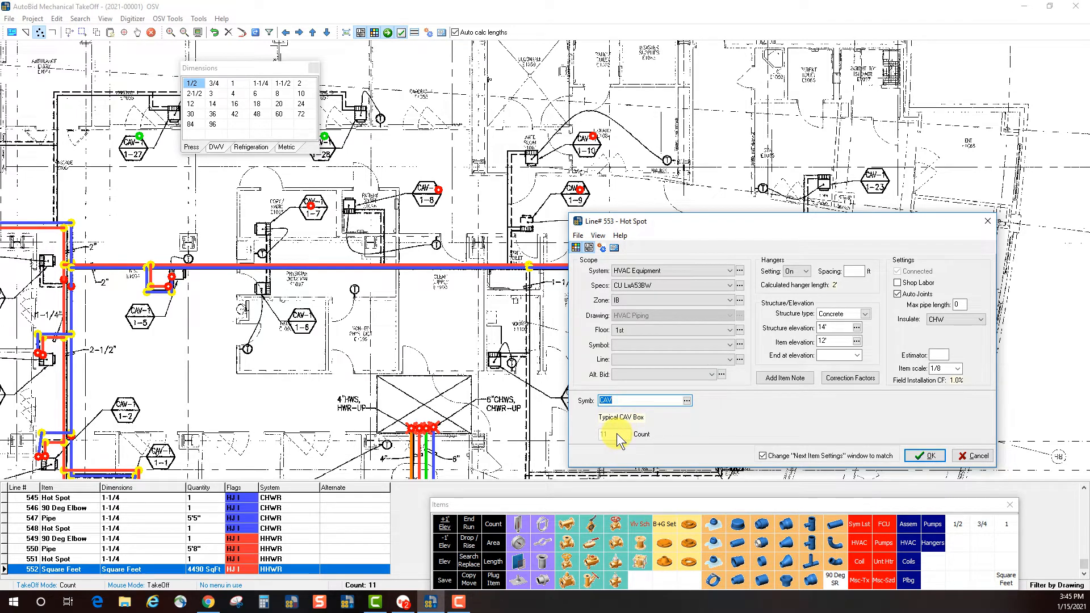
pyautogui.click(928, 457)
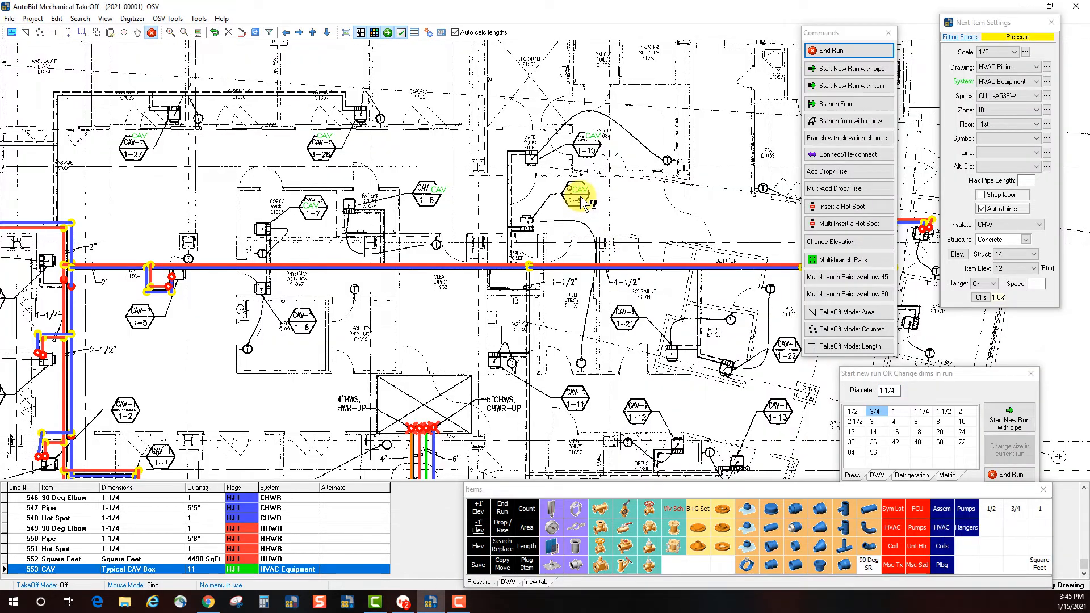
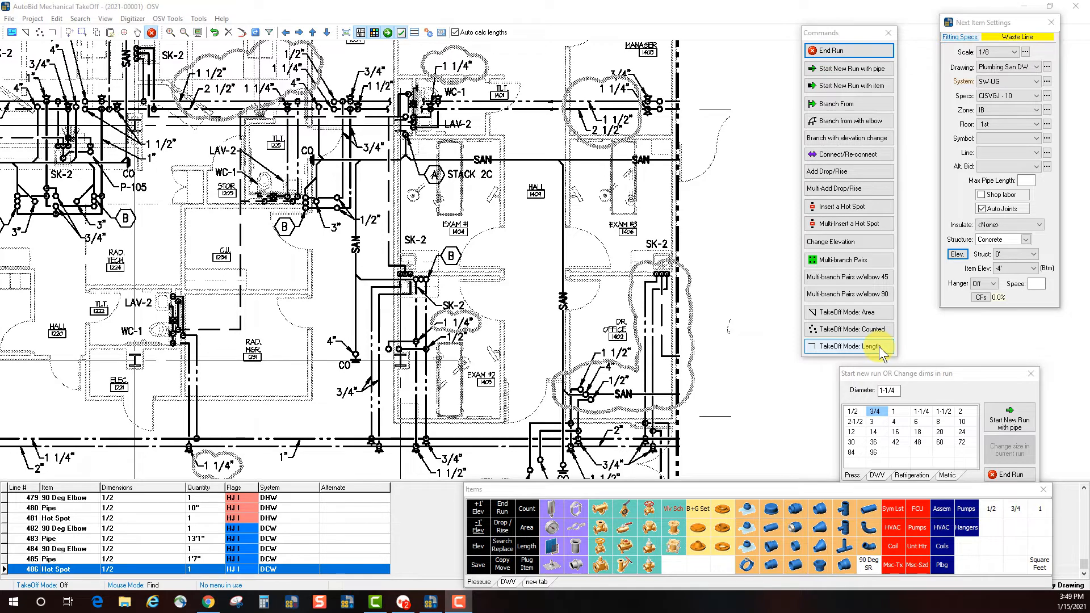
# Step: In Length takeoff mode, trace the horizontal SAN line, about 36'7" long, from its east end to the CO cleanout and end the run
pyautogui.click(829, 346)
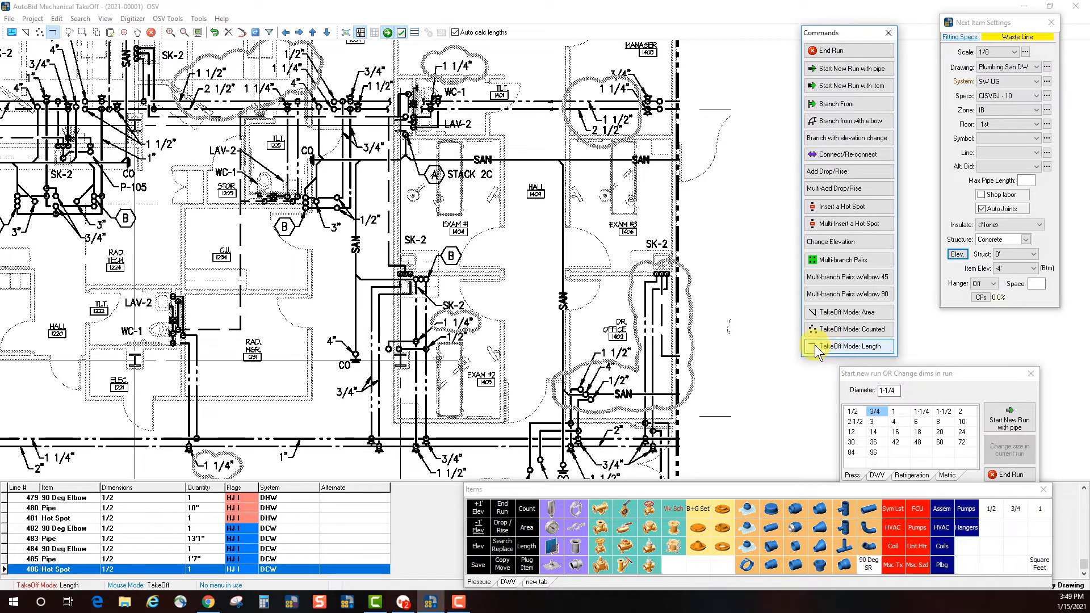
pyautogui.click(672, 161)
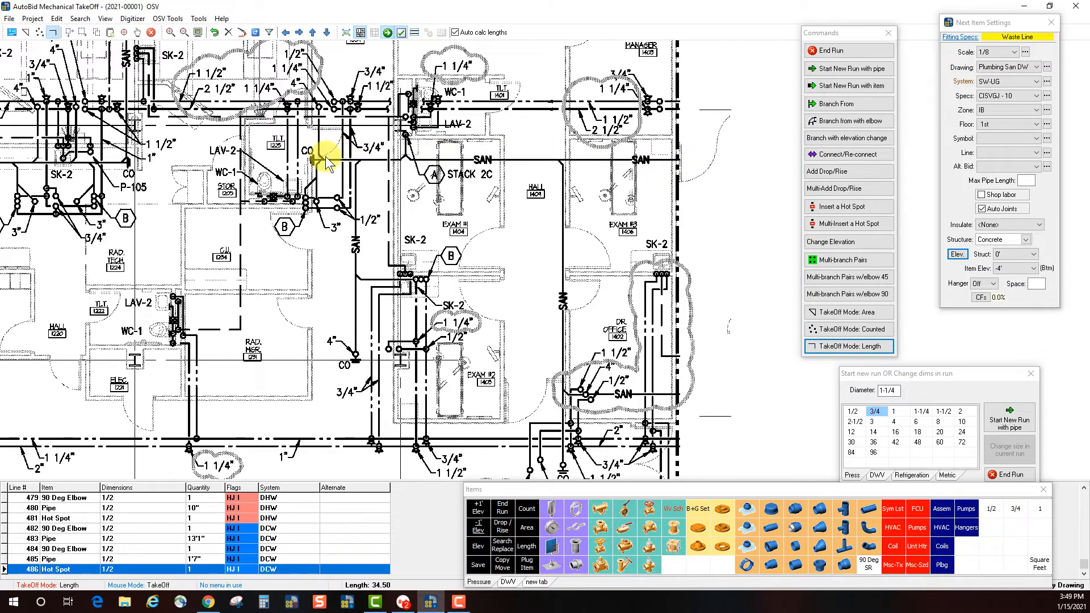
pyautogui.click(306, 163)
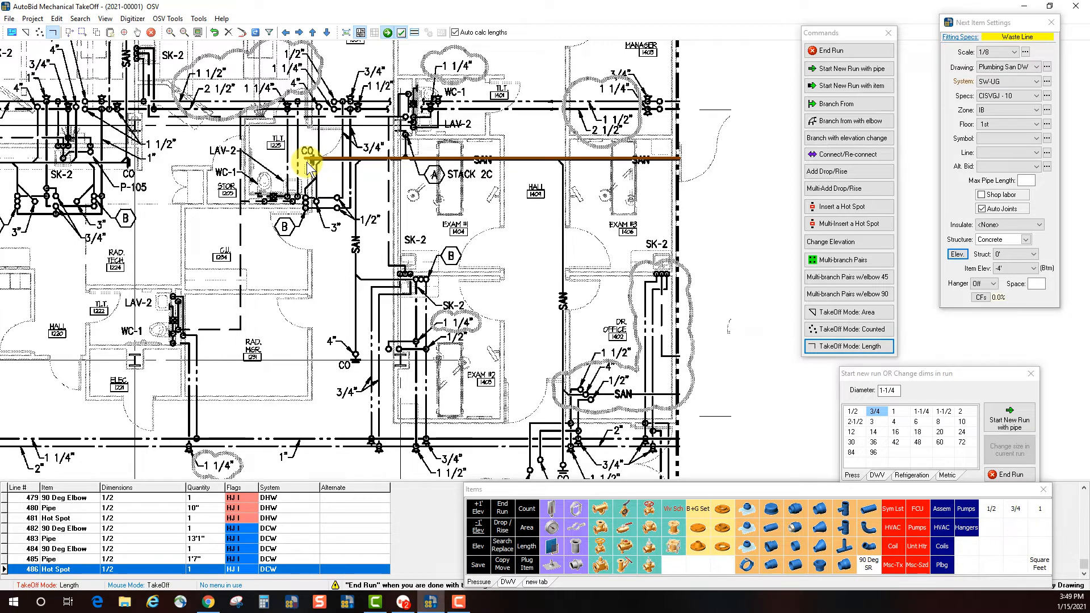
pyautogui.click(831, 50)
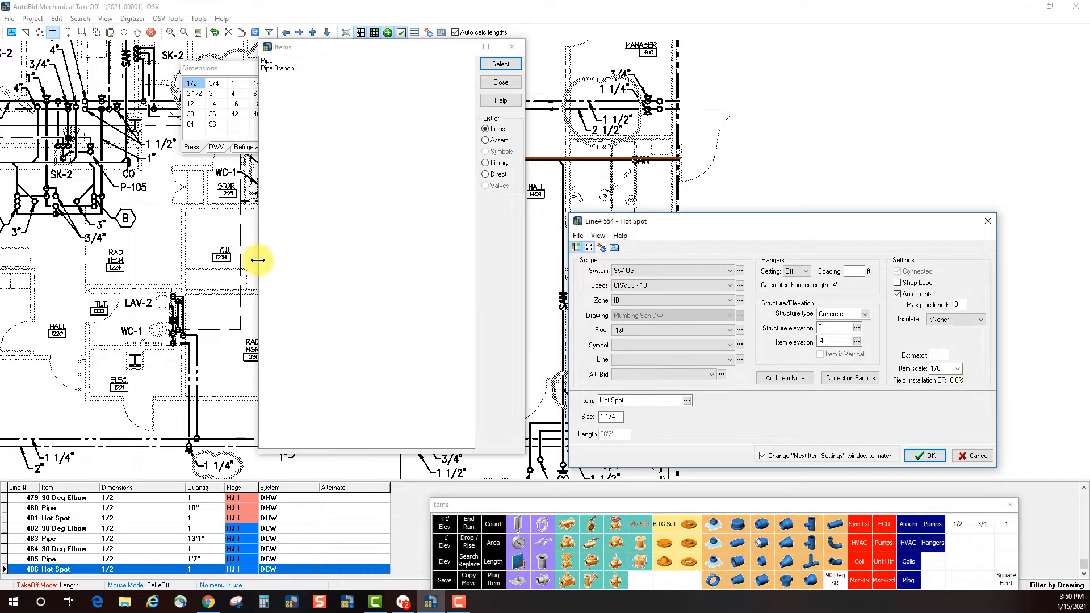
# Step: Assign the Type A Soil assembly with pipe size 4 and depth 4 to the horizontal sanitary length
pyautogui.moveTo(258, 260); pyautogui.dragTo(335, 258)
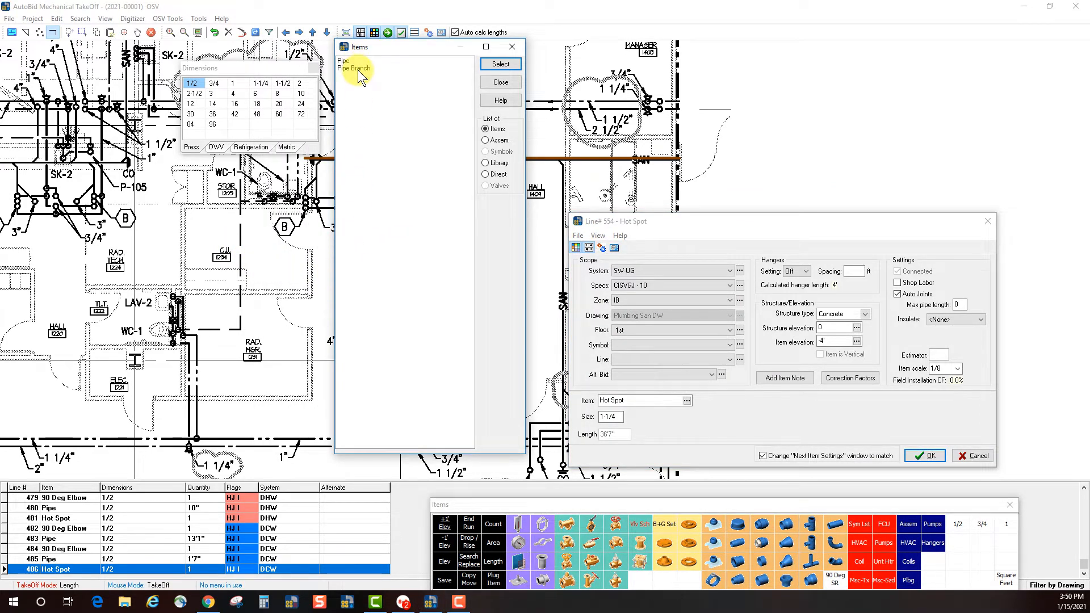
pyautogui.click(486, 140)
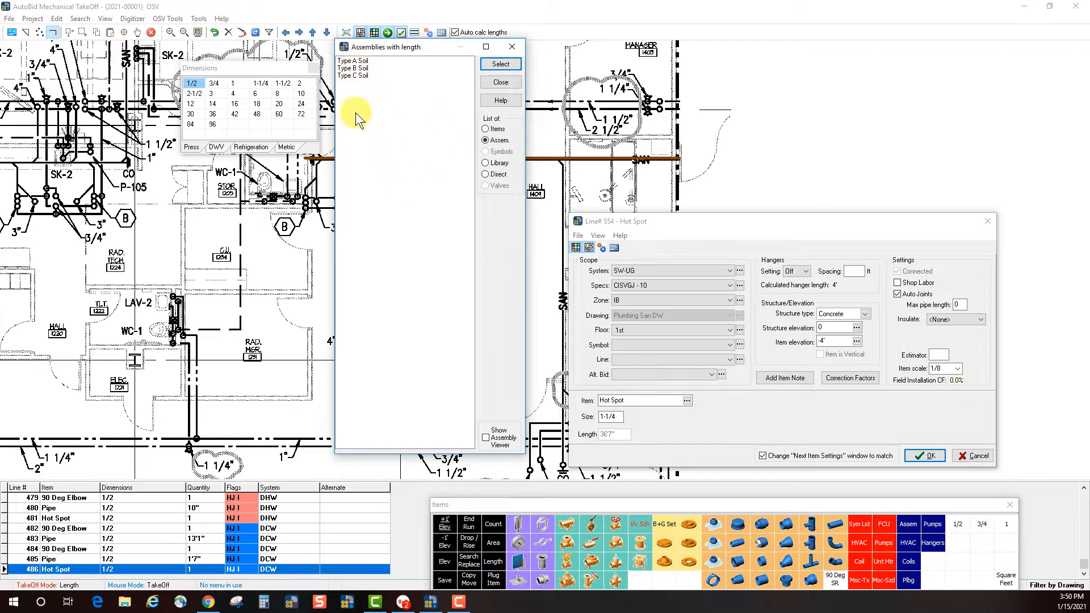
pyautogui.click(353, 61)
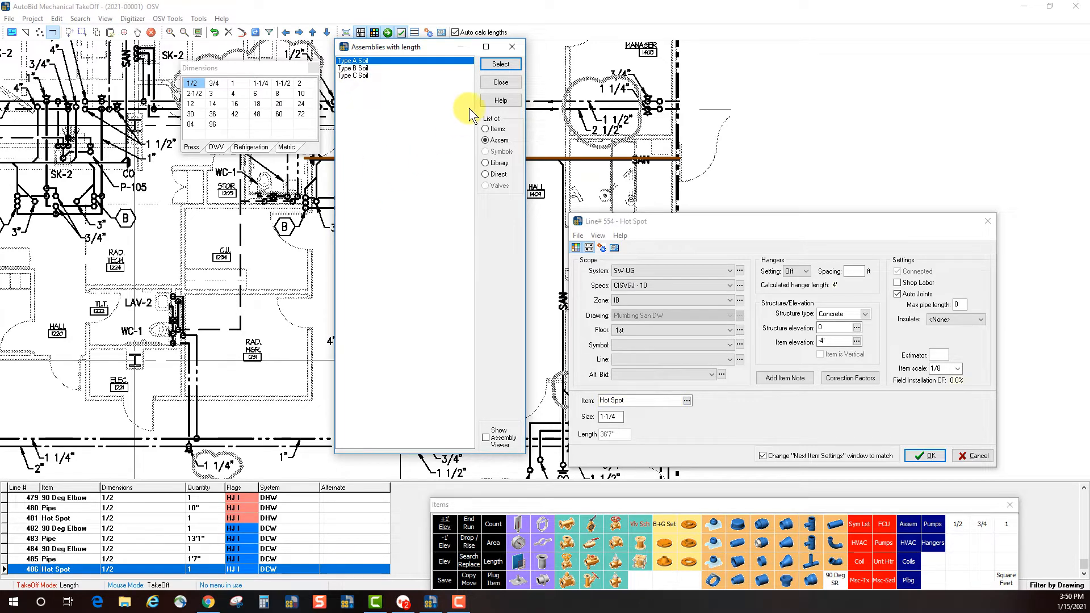
pyautogui.click(501, 66)
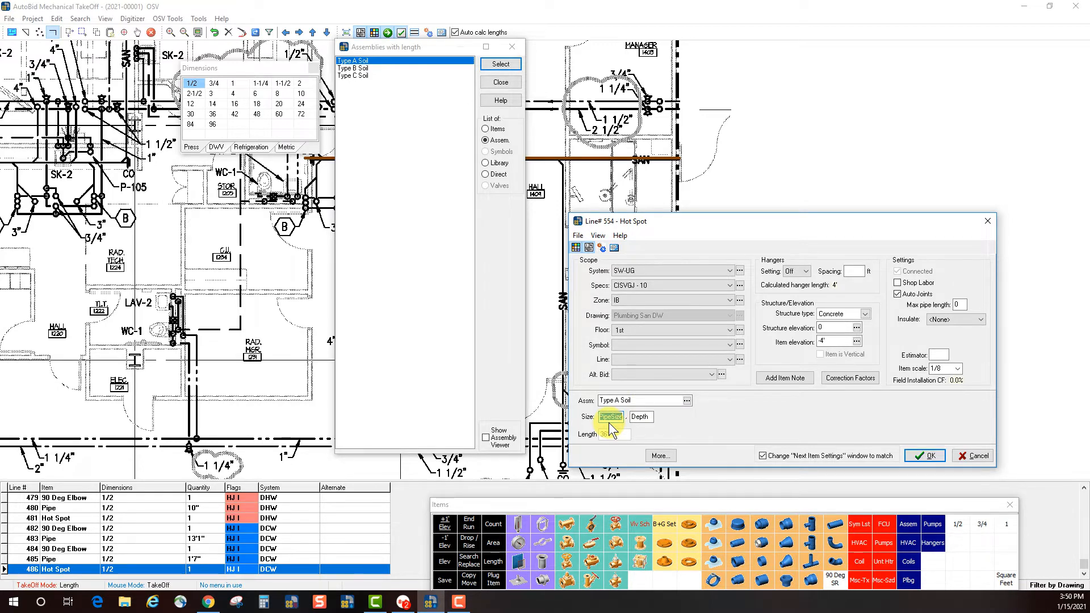
pyautogui.press('Tab')
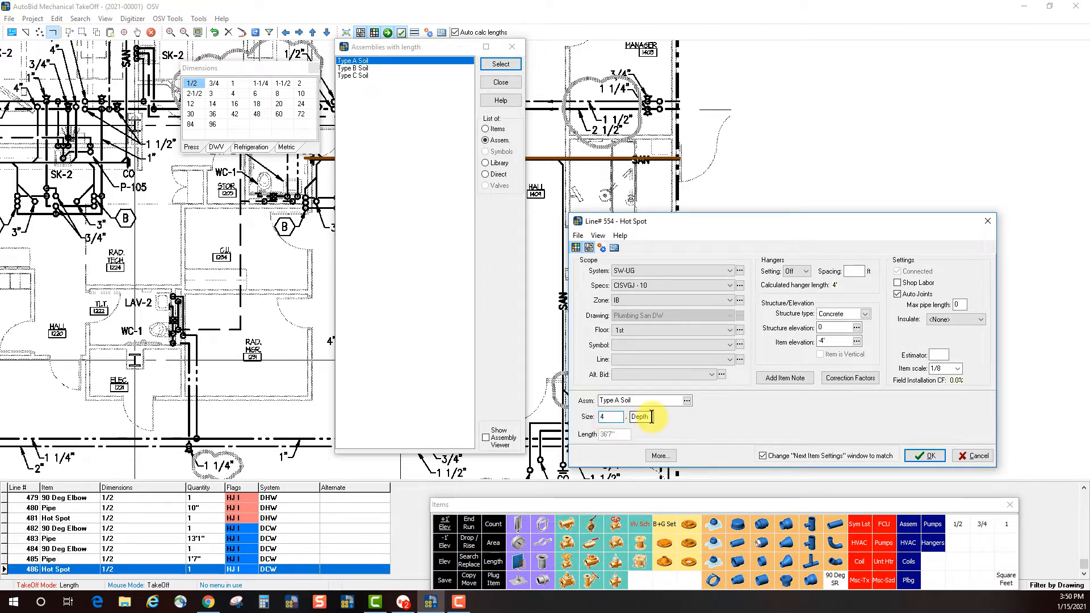
pyautogui.write('4')
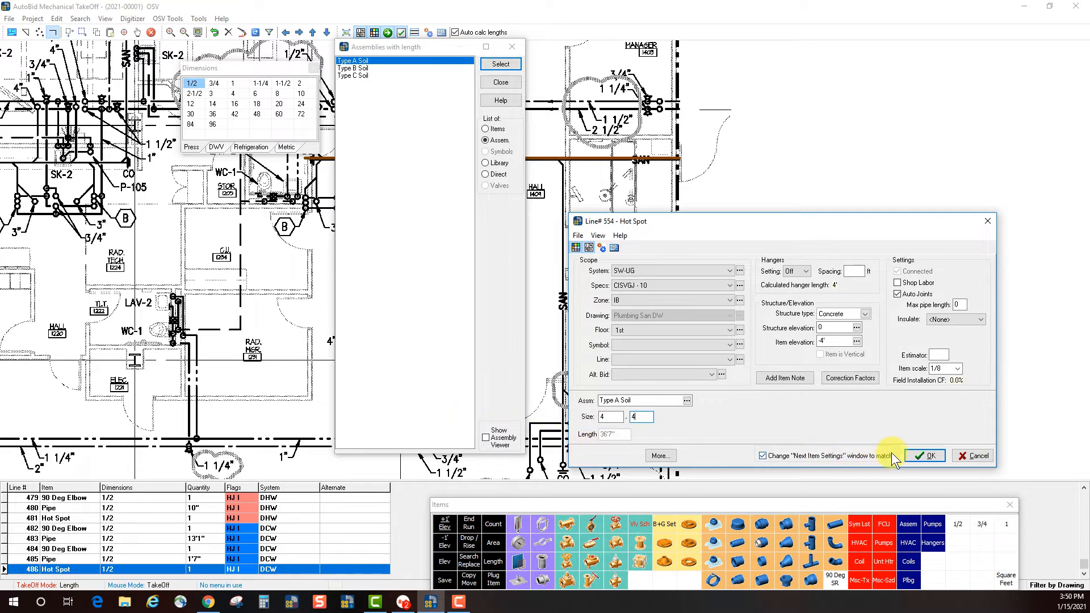
pyautogui.click(921, 454)
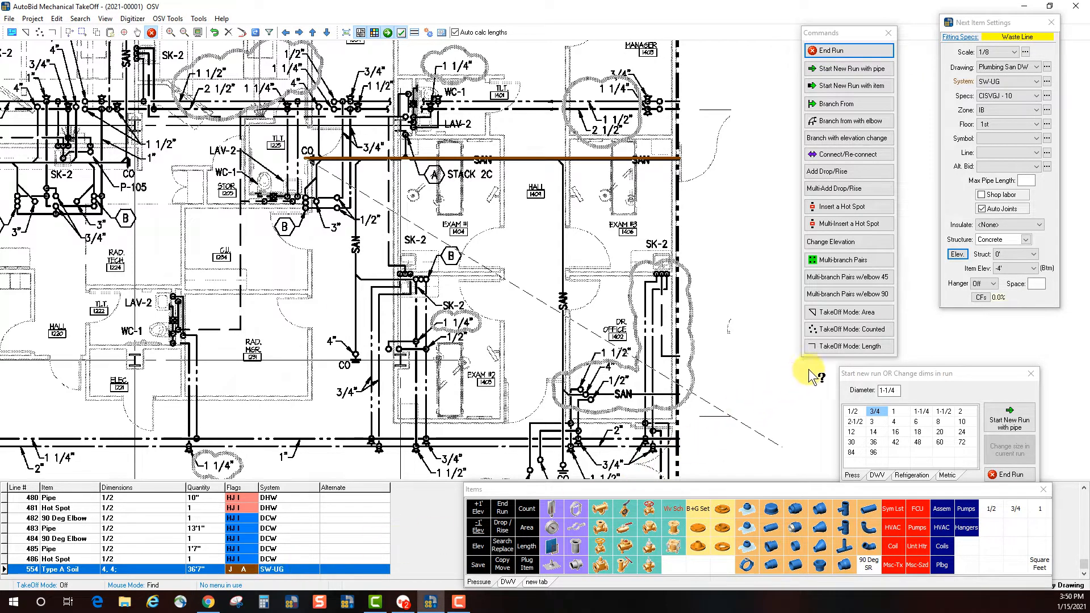
# Step: In Length takeoff mode, trace the vertical SAN branch beside Hall 1404, about 30'1" long, down from the main and end the run
pyautogui.click(846, 347)
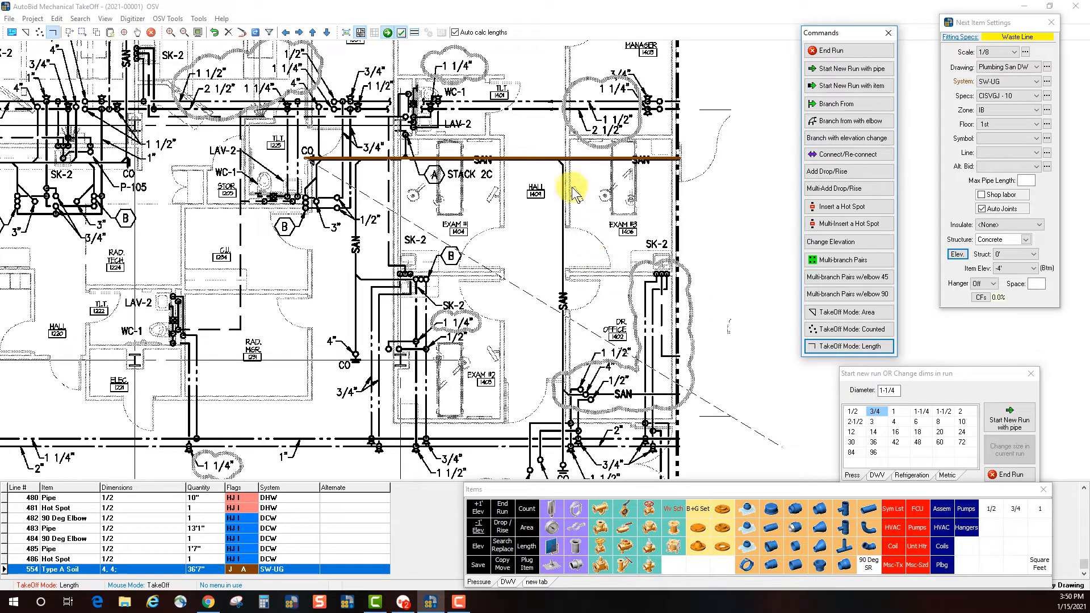
pyautogui.click(565, 163)
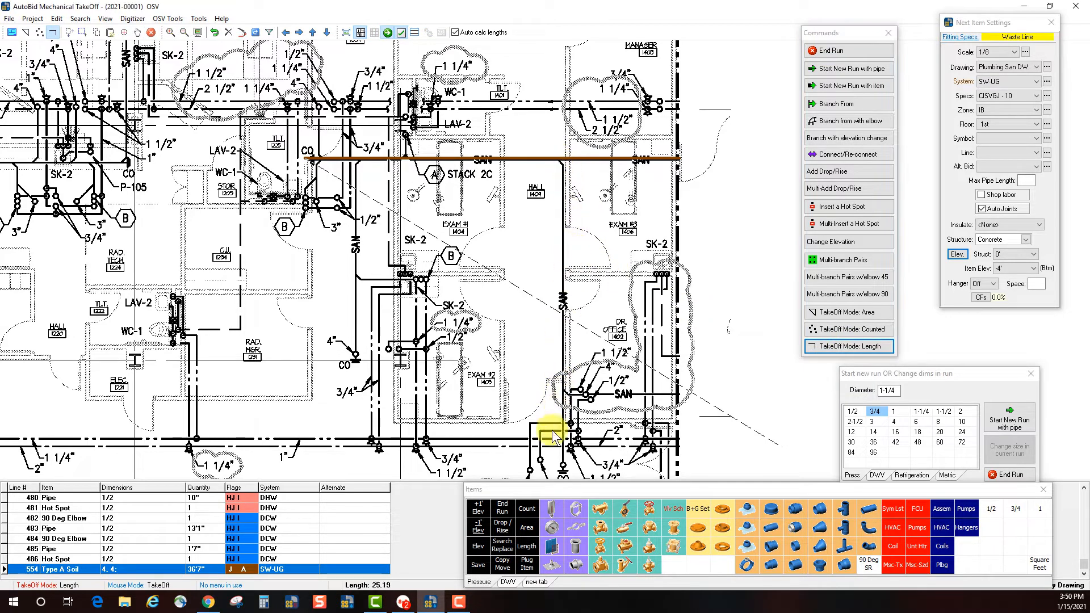
pyautogui.click(562, 468)
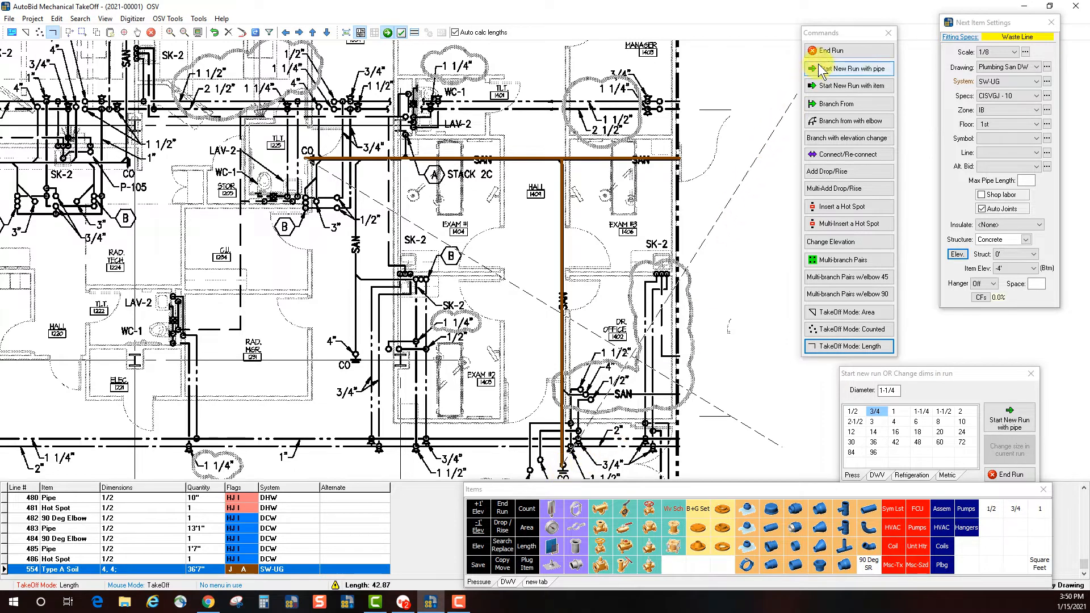
pyautogui.click(830, 51)
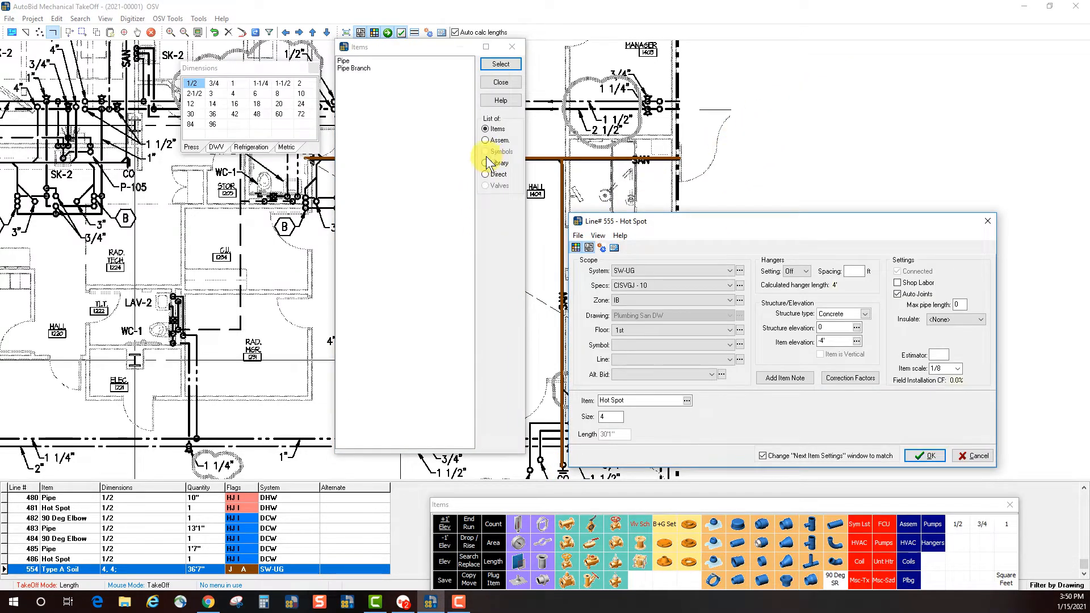
# Step: Record the vertical sanitary branch length as a Type A Soil assembly with pipe size 4 and depth 4
pyautogui.click(486, 141)
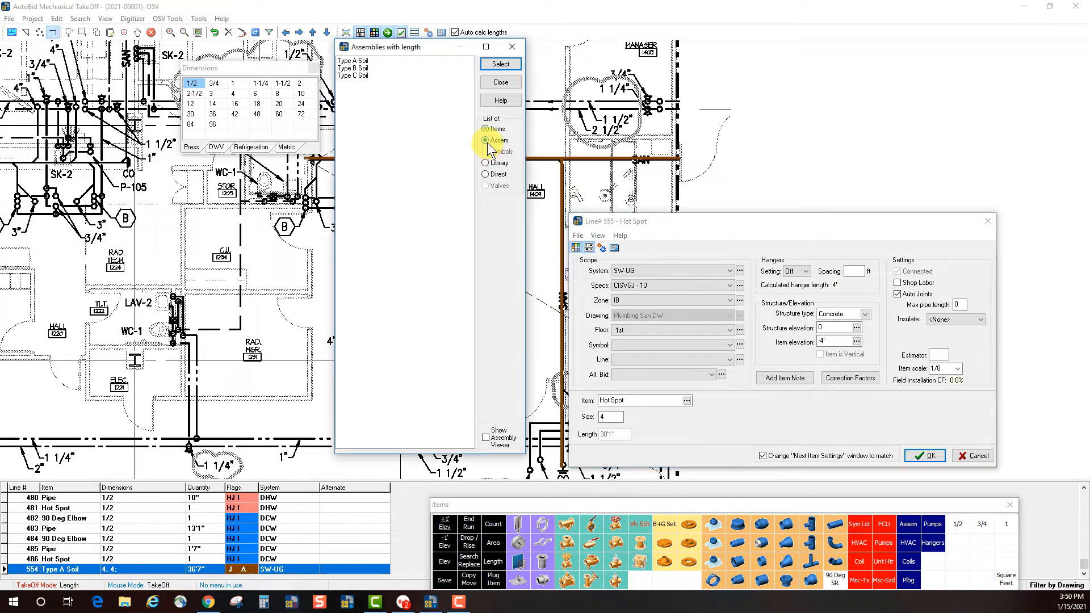
pyautogui.click(350, 61)
pyautogui.click(517, 64)
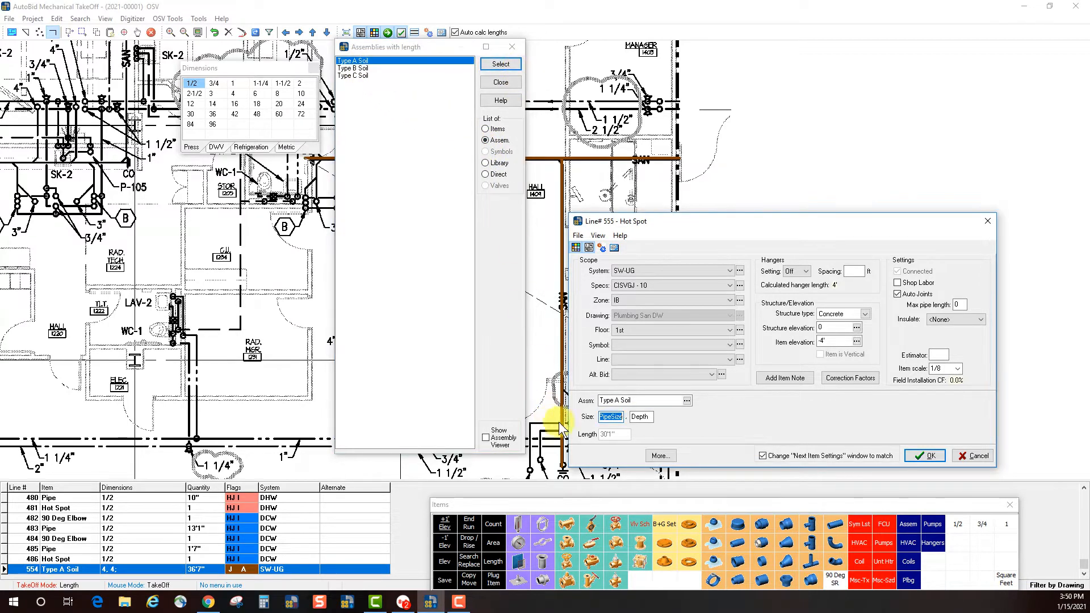
pyautogui.write('4')
pyautogui.press('Tab')
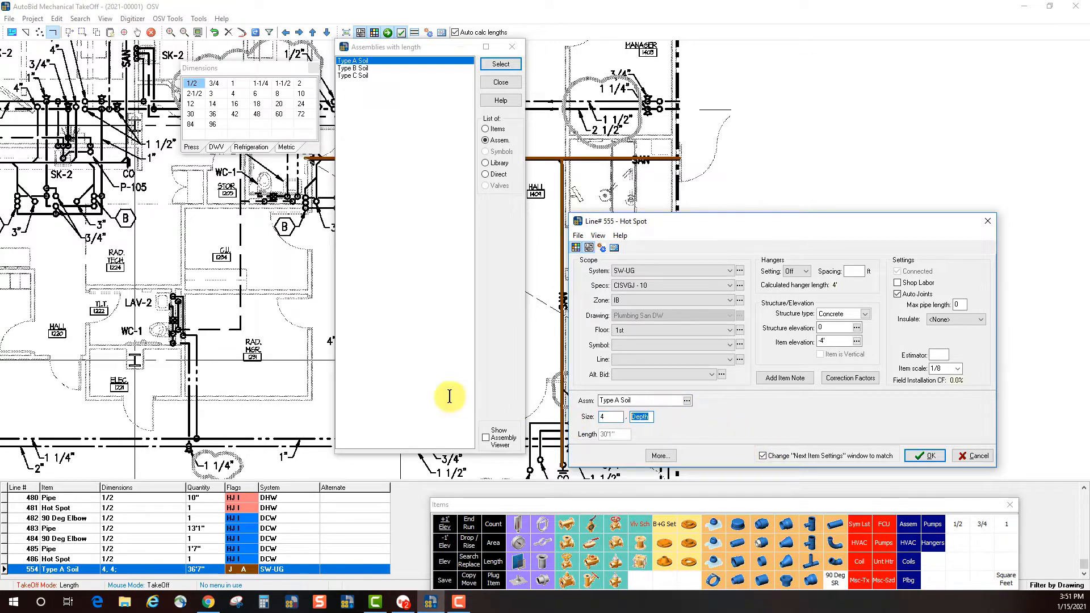
pyautogui.write('4')
pyautogui.click(914, 457)
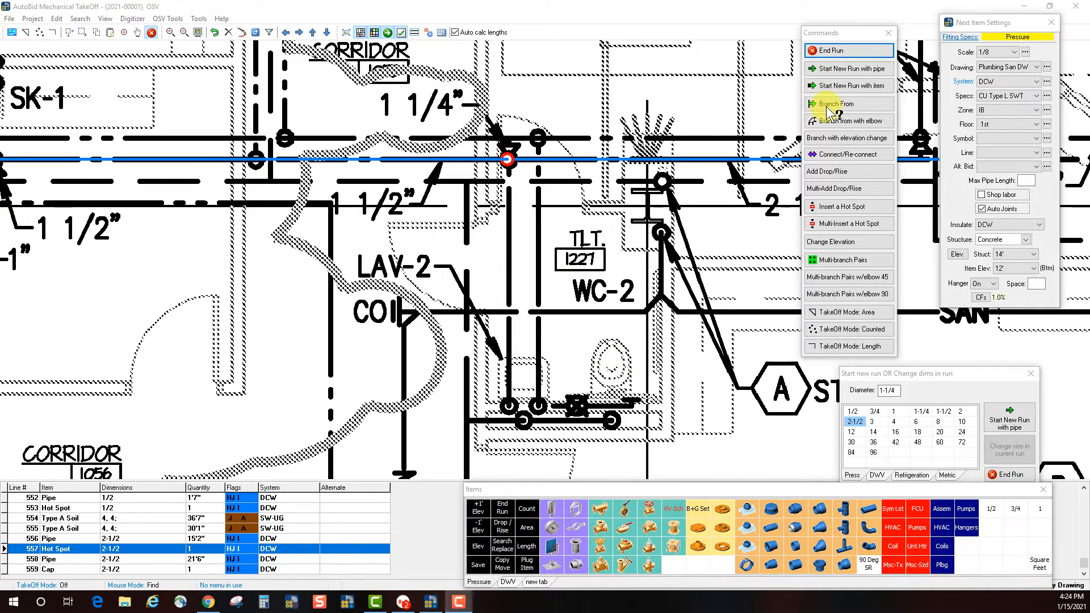
# Step: Branch with an elbow from the 2-1/2 cold water main's hot spot and run 1-1/4 pipe down to the LAV-2 wall in toilet 1227
pyautogui.click(849, 122)
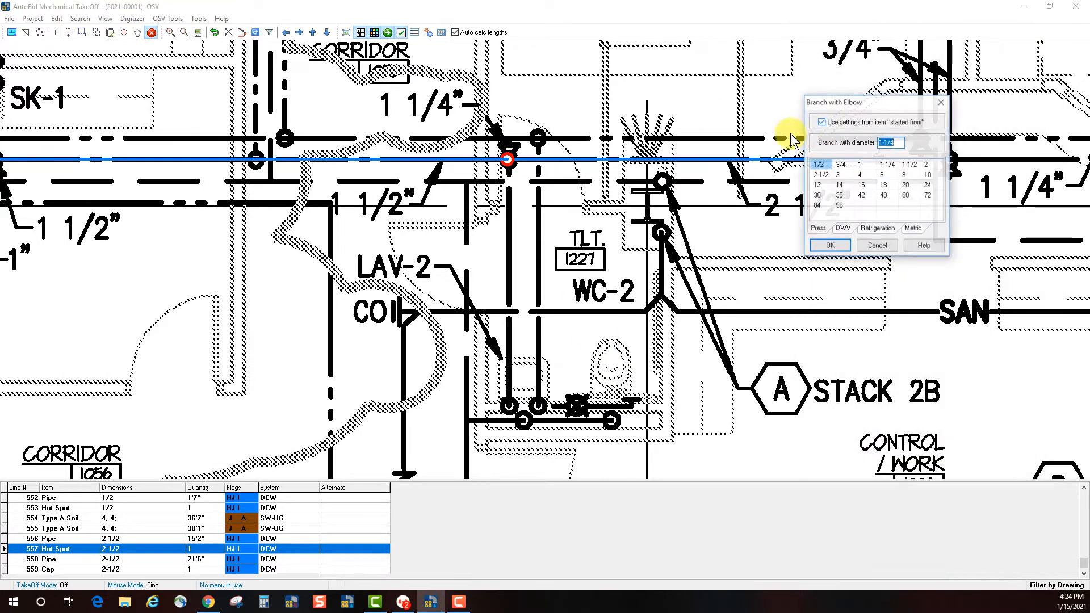
pyautogui.doubleClick(886, 165)
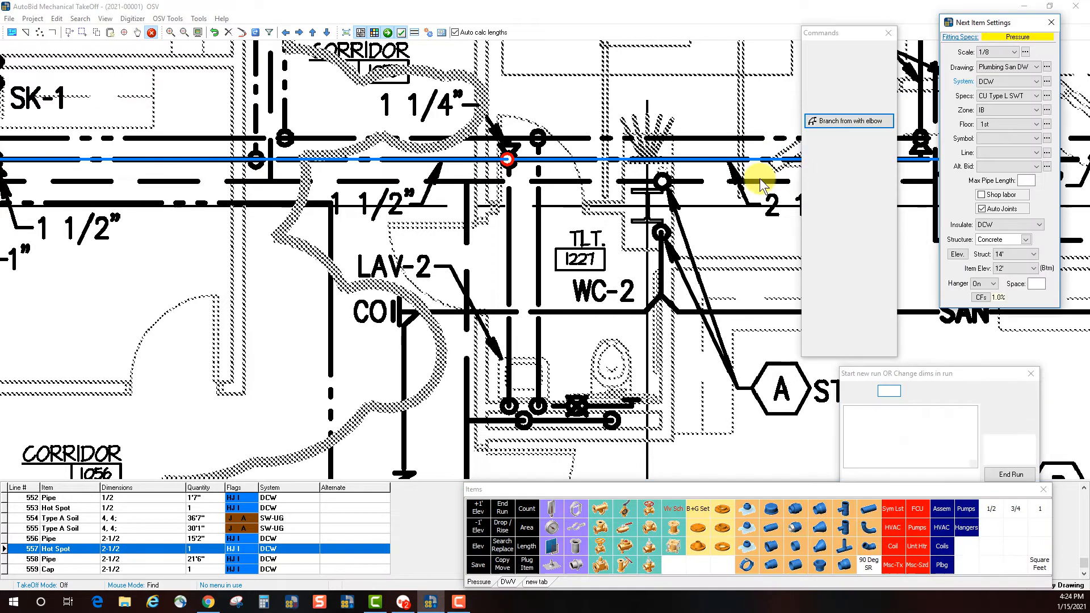
pyautogui.click(508, 160)
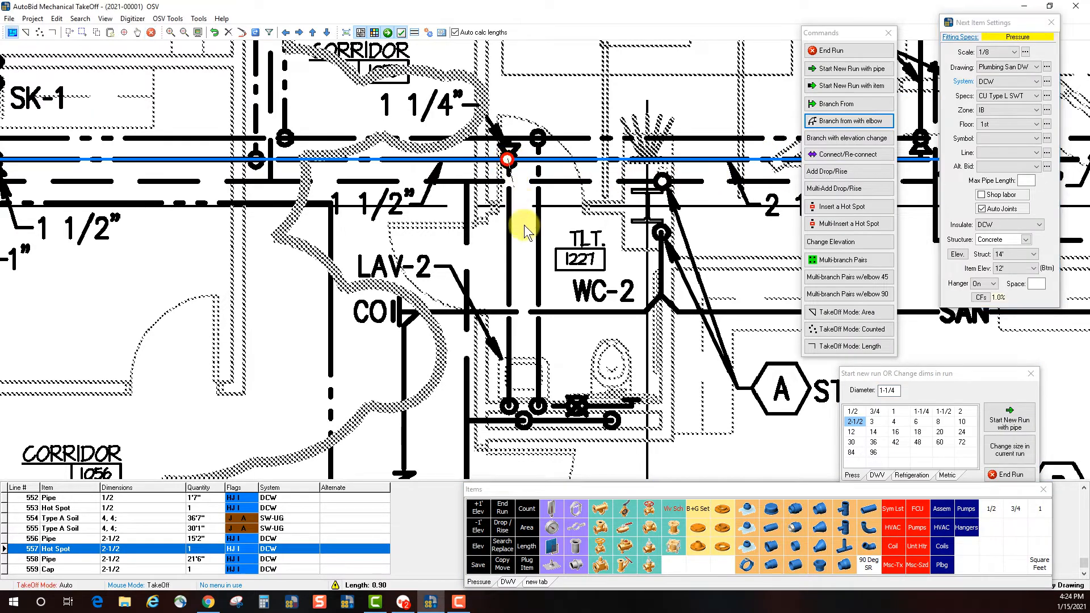
pyautogui.click(509, 406)
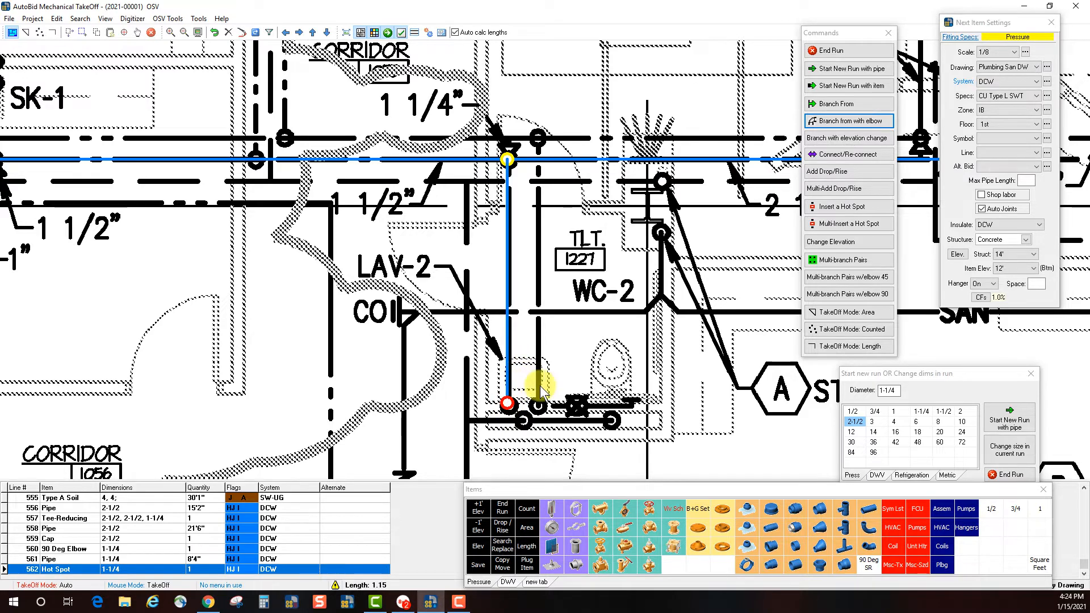
# Step: Drop the 1-1/4 branch to an item elevation of 2' at its end and end the run
pyautogui.click(851, 244)
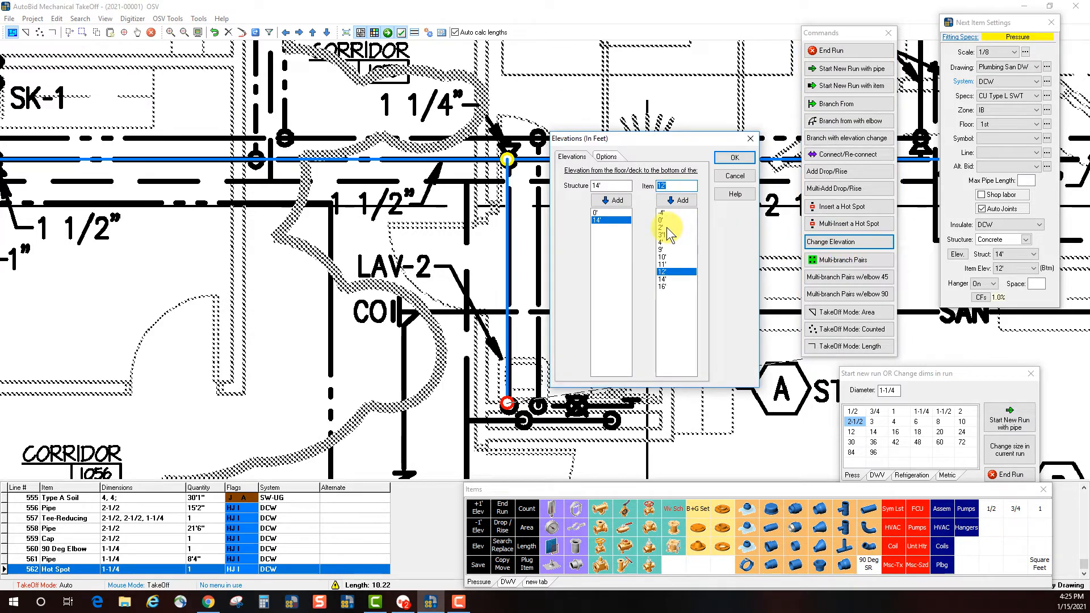
pyautogui.click(666, 227)
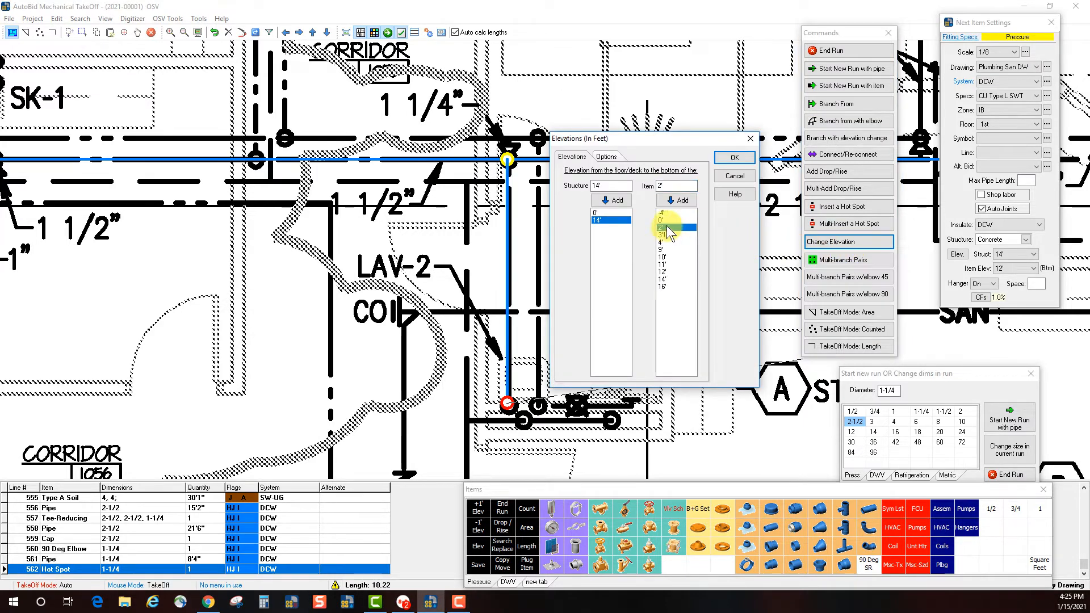
pyautogui.click(741, 159)
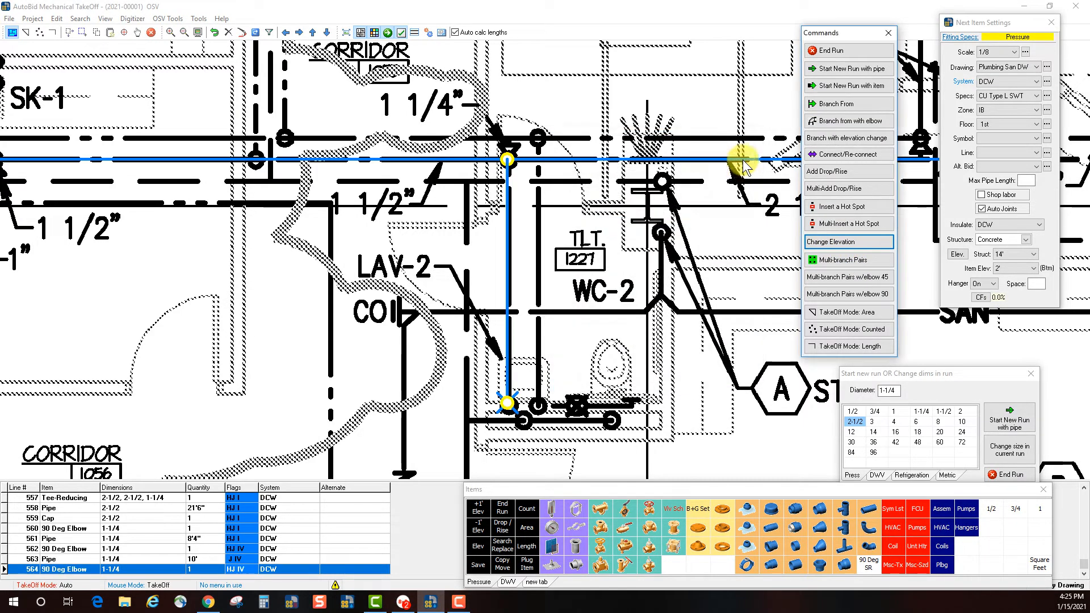
pyautogui.click(832, 50)
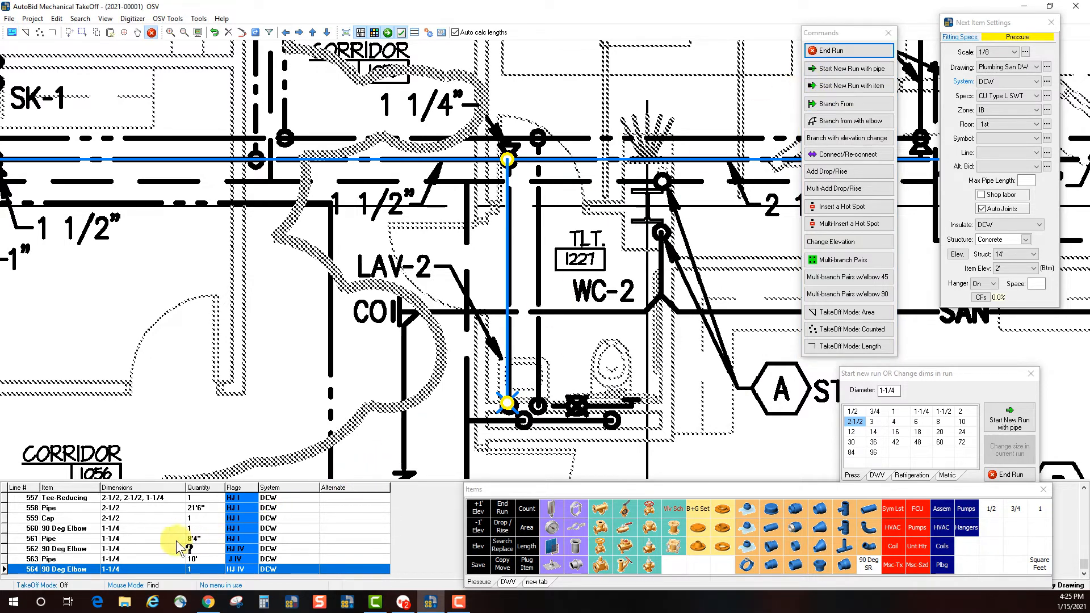
# Step: Check the drop's two elbows and pipe in the takeoff list, then open its vertical takeoff with the item mouse menu shown
pyautogui.click(128, 550)
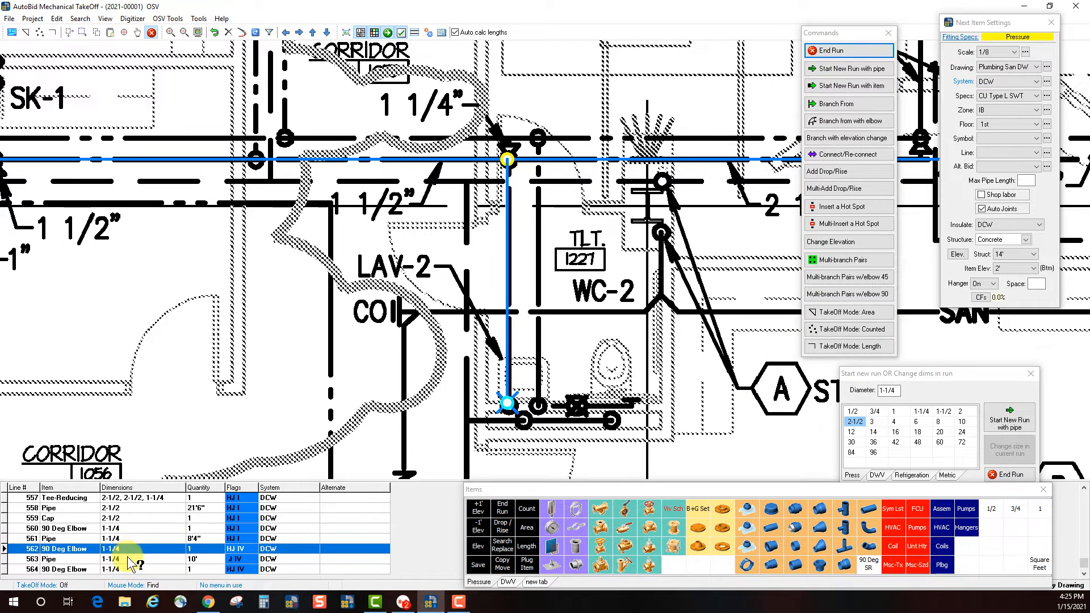
pyautogui.click(130, 560)
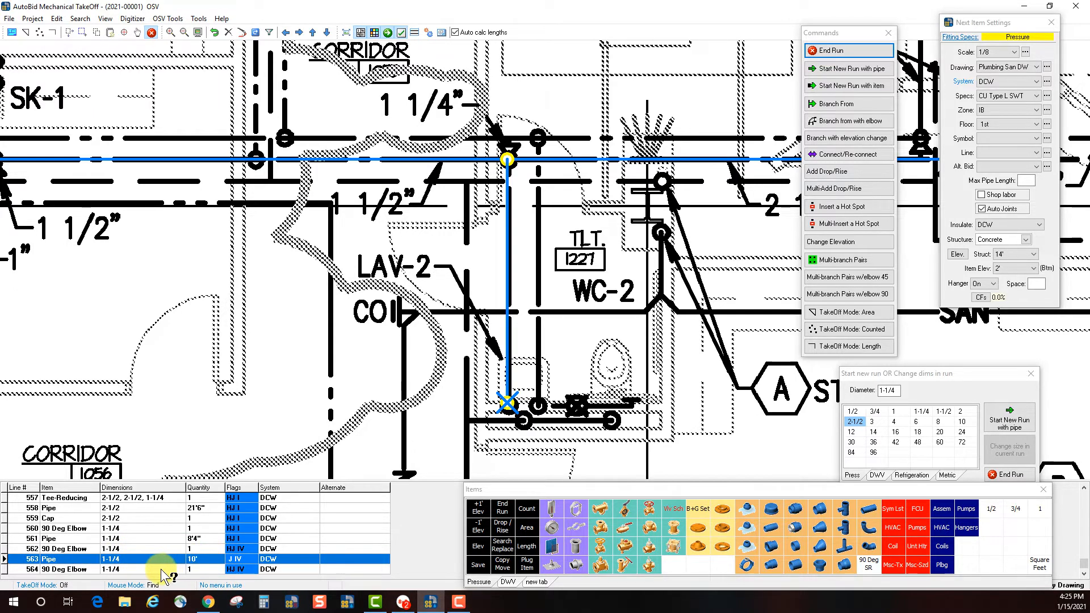
pyautogui.click(122, 569)
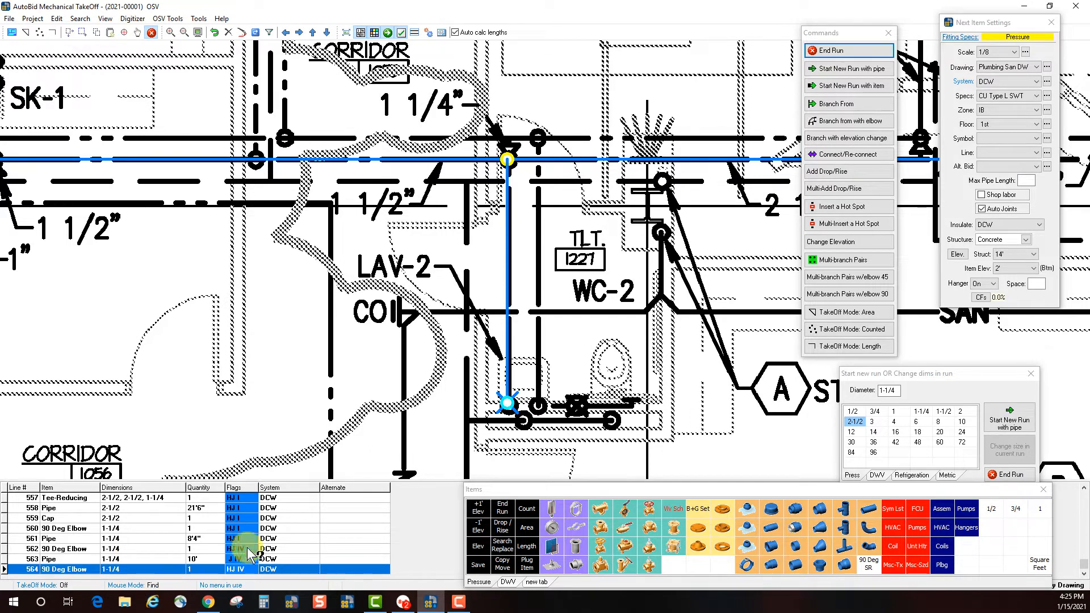
pyautogui.doubleClick(510, 408)
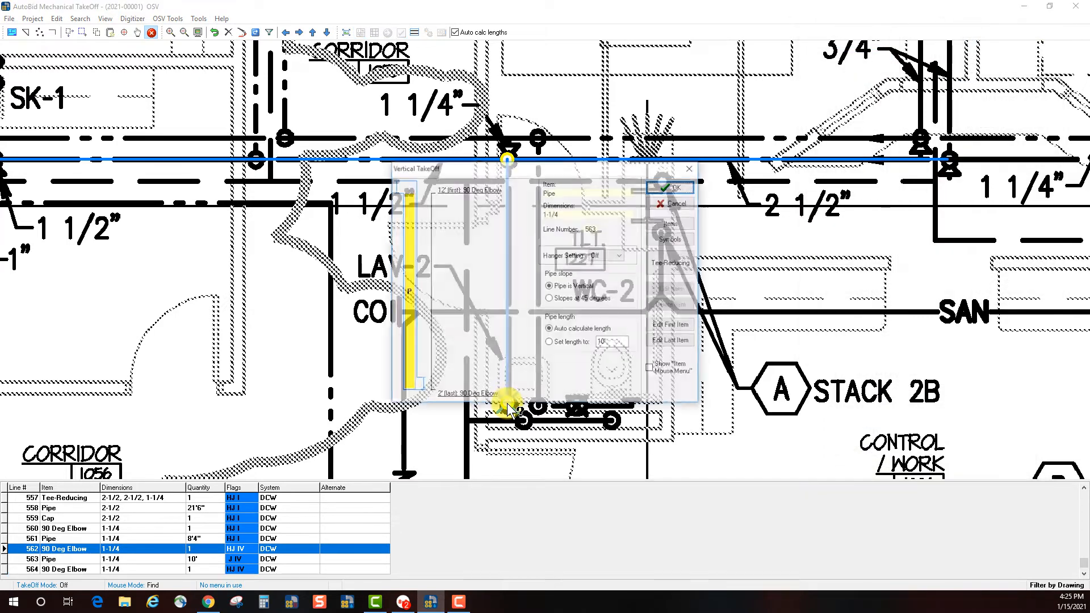
pyautogui.moveTo(525, 177); pyautogui.dragTo(296, 197)
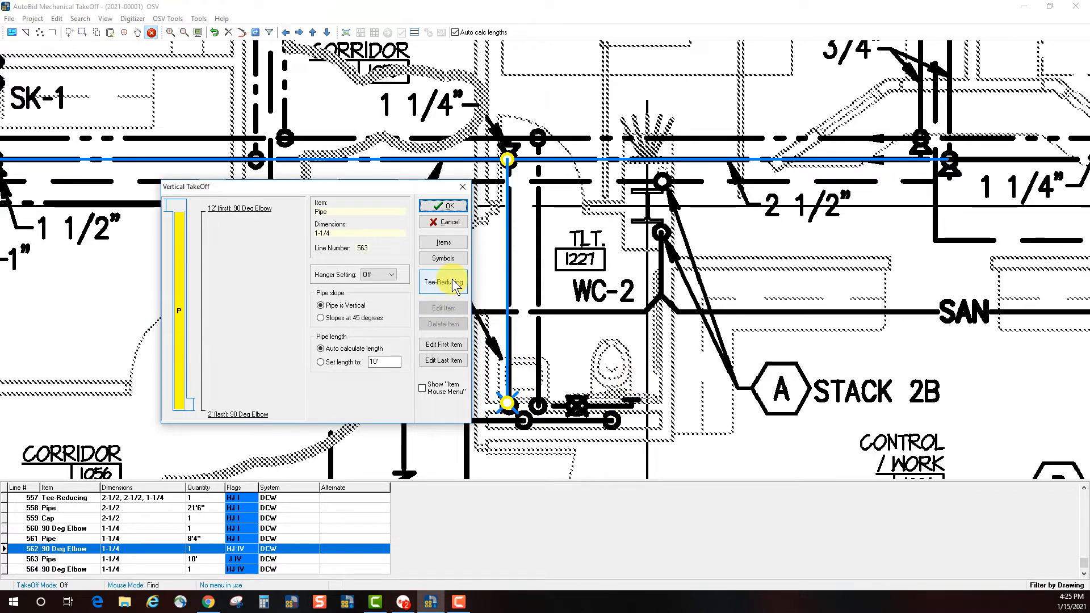
pyautogui.click(422, 389)
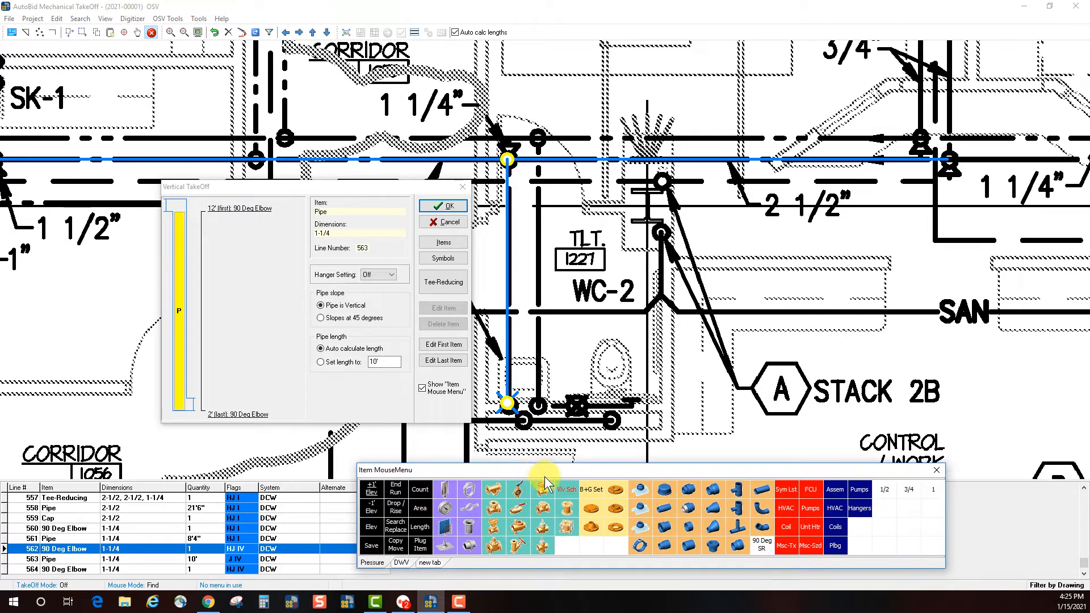
# Step: Add a 1-1/4 x 1/2 x 1 reducing tee to the vertical drop at an item elevation of 4'
pyautogui.click(448, 282)
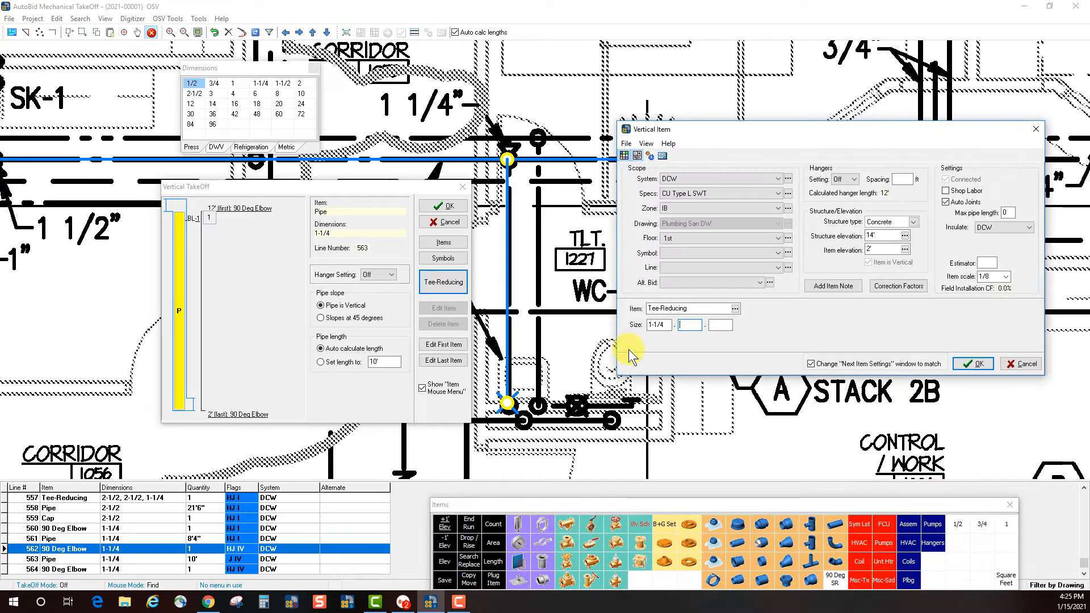
pyautogui.click(679, 323)
pyautogui.click(726, 326)
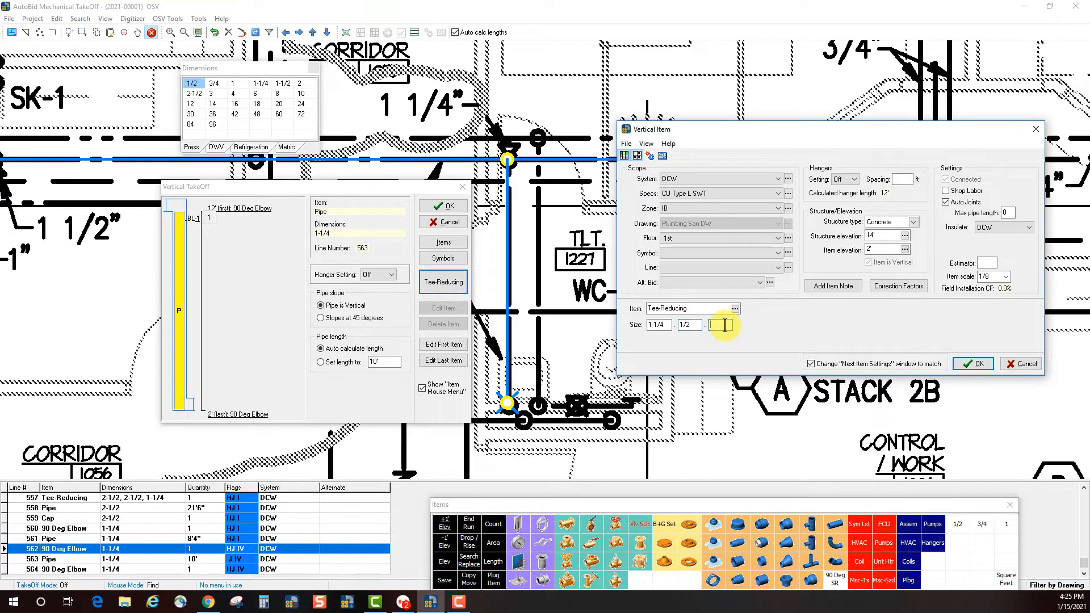
pyautogui.write('1')
pyautogui.doubleClick(877, 249)
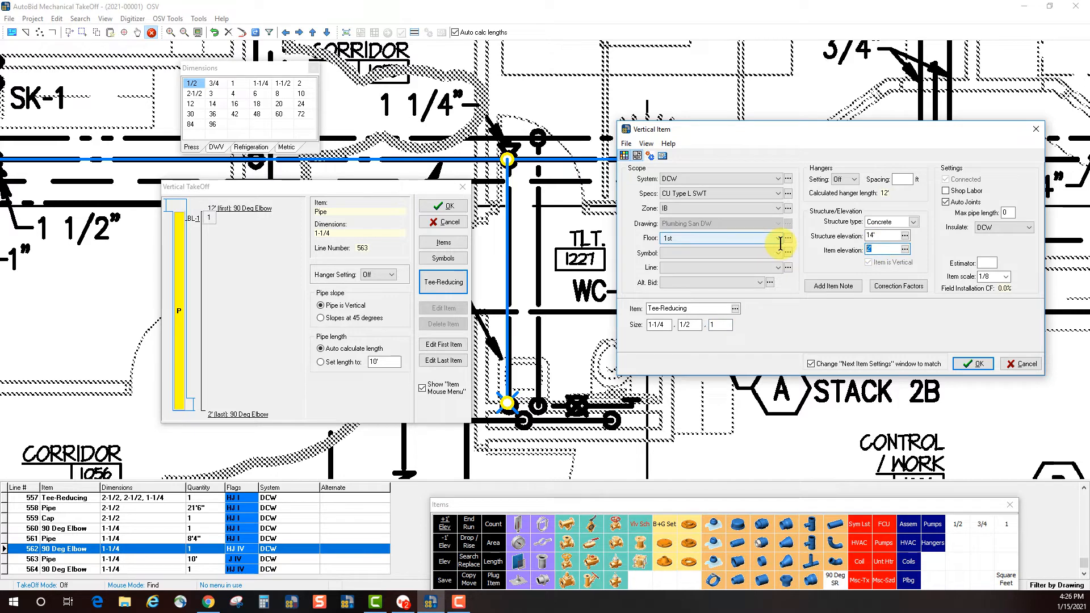
pyautogui.write('4')
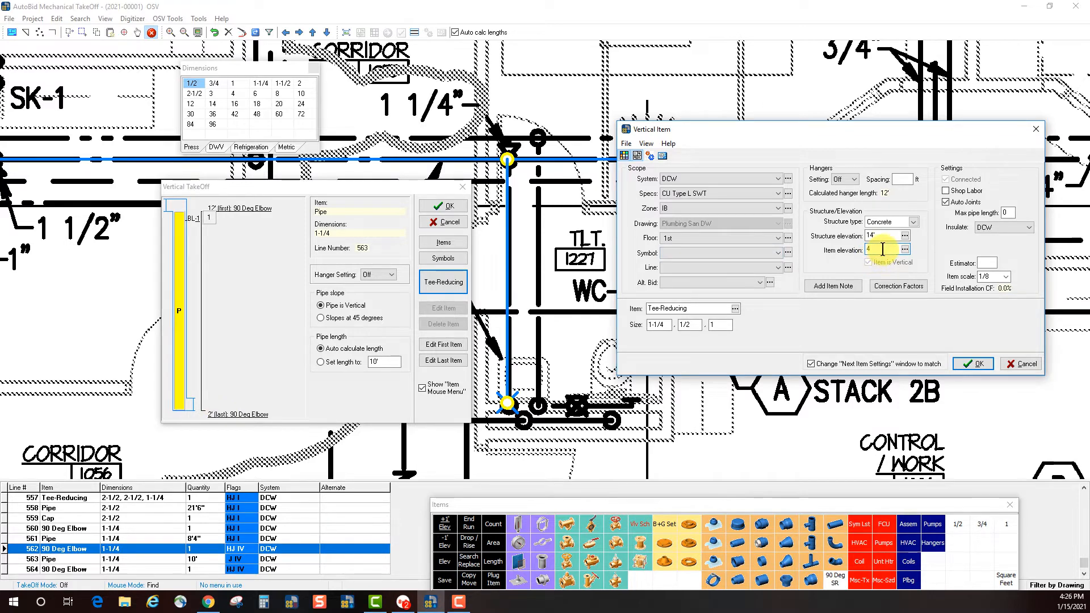
pyautogui.click(973, 364)
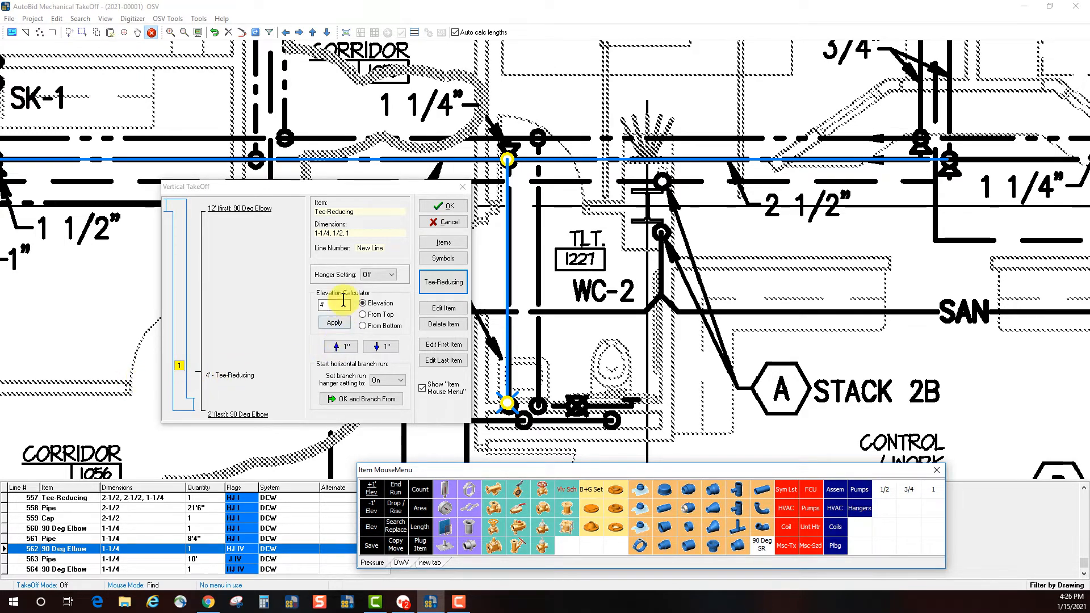
# Step: Resize the drop's pipe below the reducing tee to match its 1/2 outlet, and lower the tee to 3'11"
pyautogui.click(179, 384)
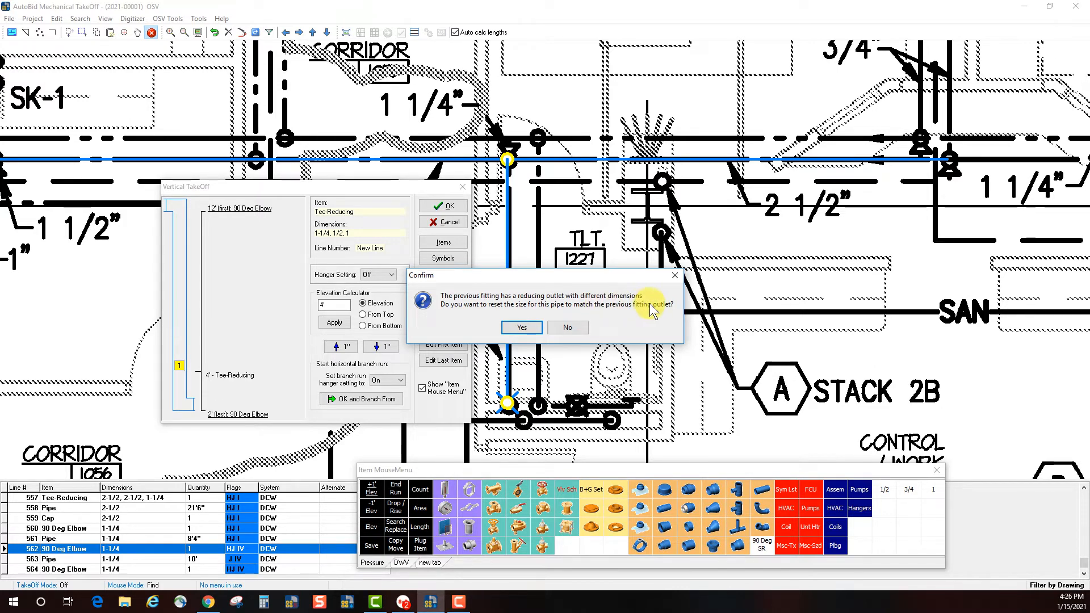
pyautogui.click(520, 328)
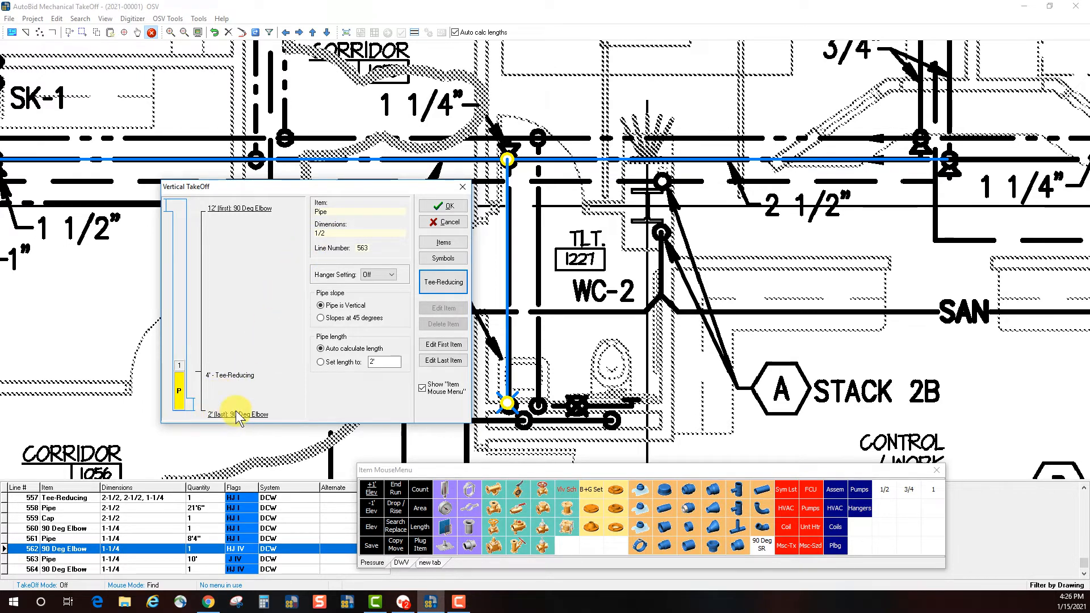
pyautogui.click(179, 369)
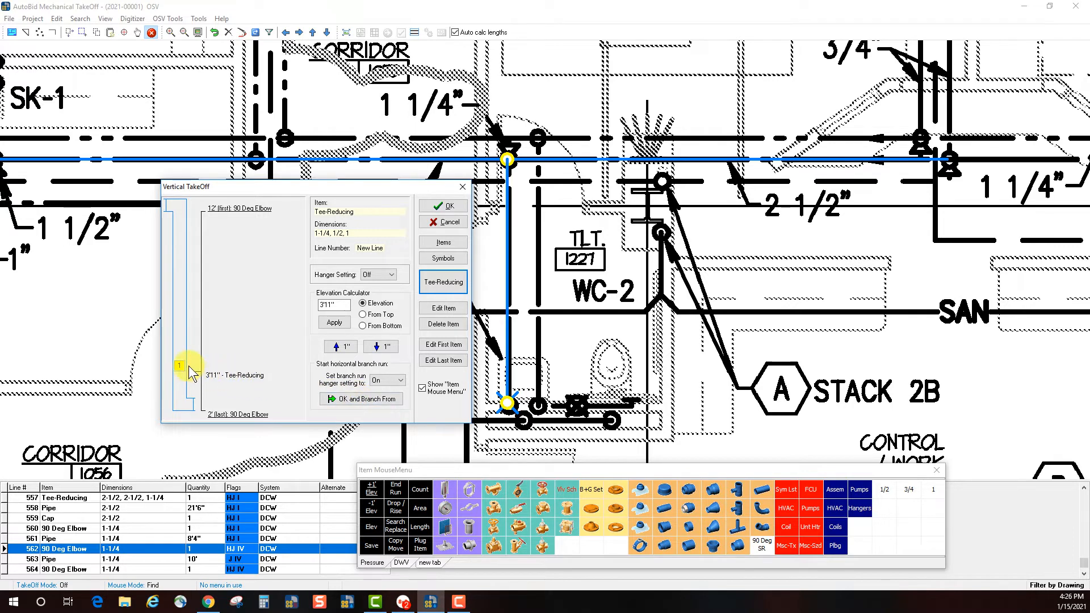
# Step: Branch from the vertical tee with about 4' of 1 pipe to WC-2, turn about 5" toward the fixture, and cap the end
pyautogui.click(353, 400)
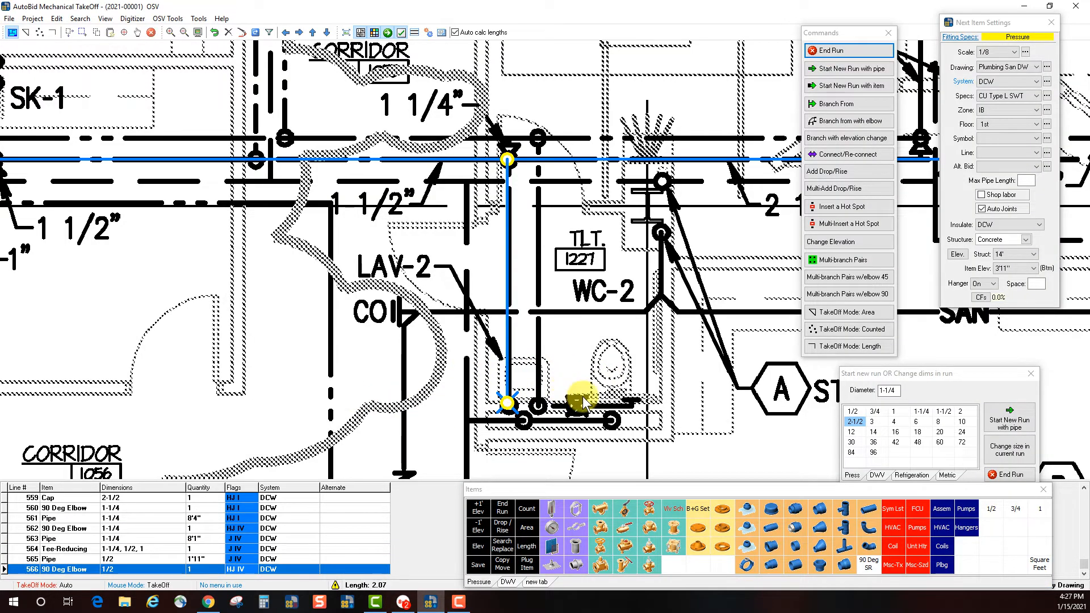
pyautogui.click(627, 406)
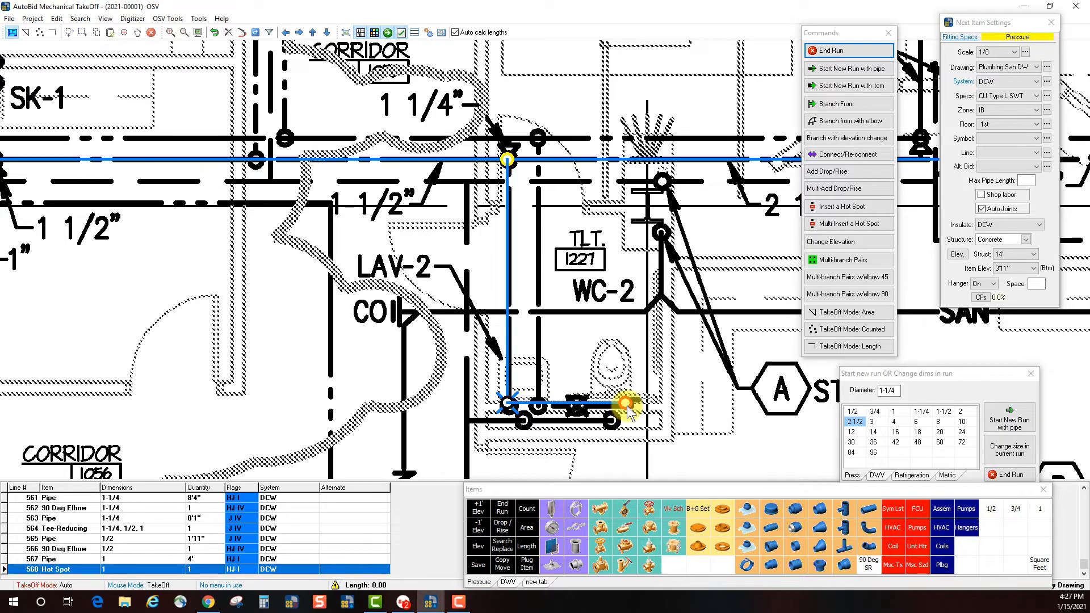
pyautogui.click(626, 392)
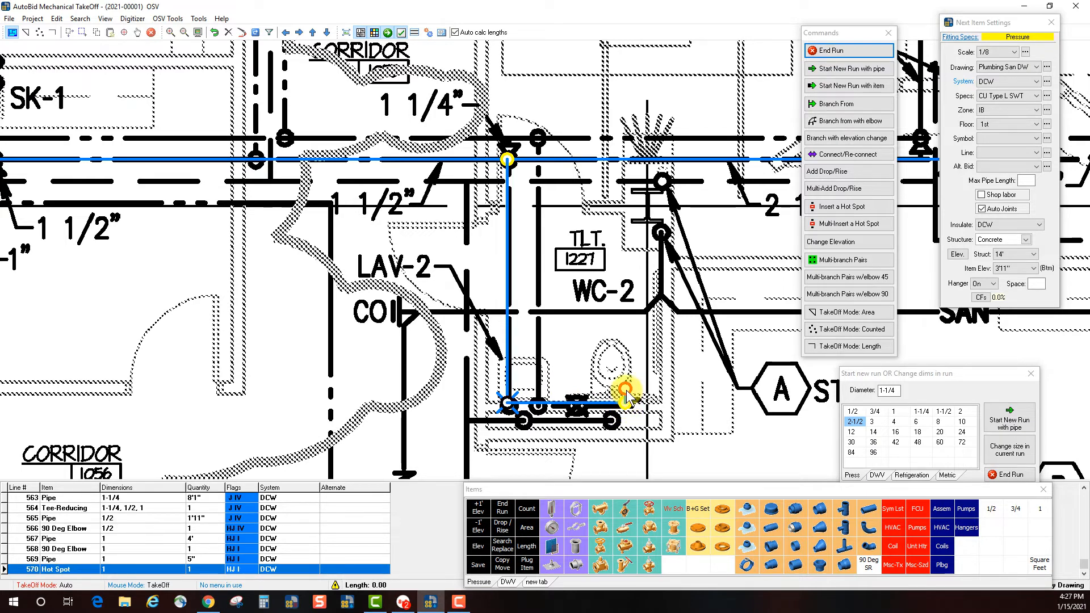
pyautogui.click(767, 507)
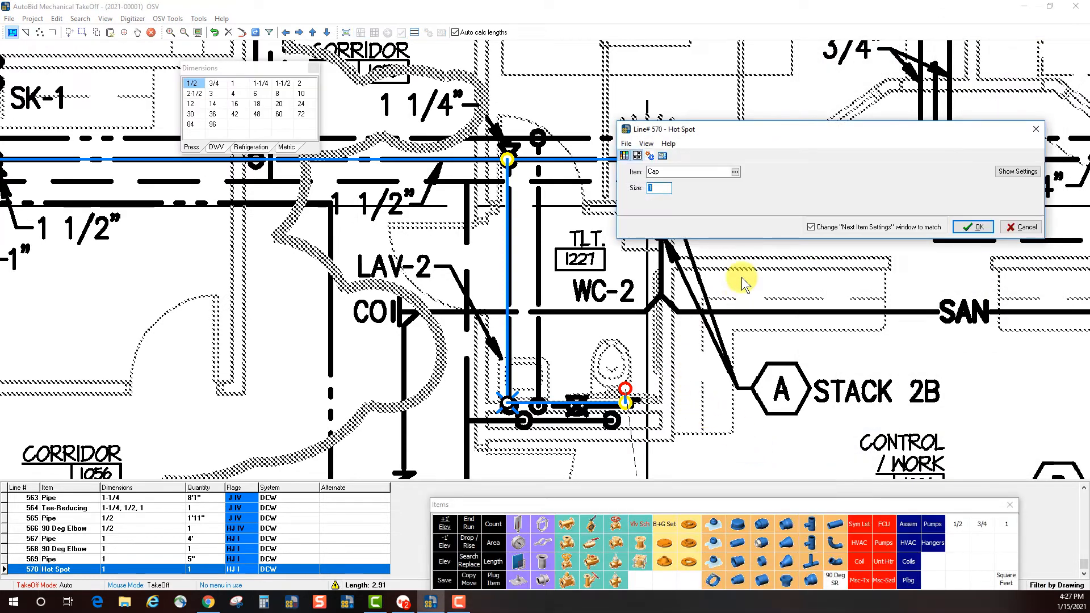
pyautogui.click(962, 227)
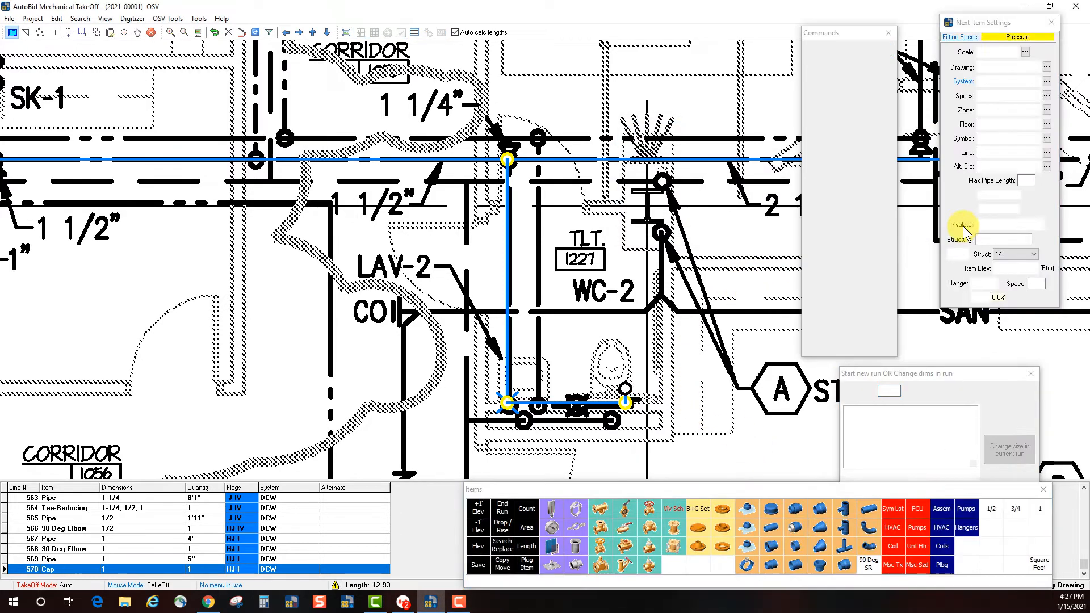
pyautogui.click(508, 406)
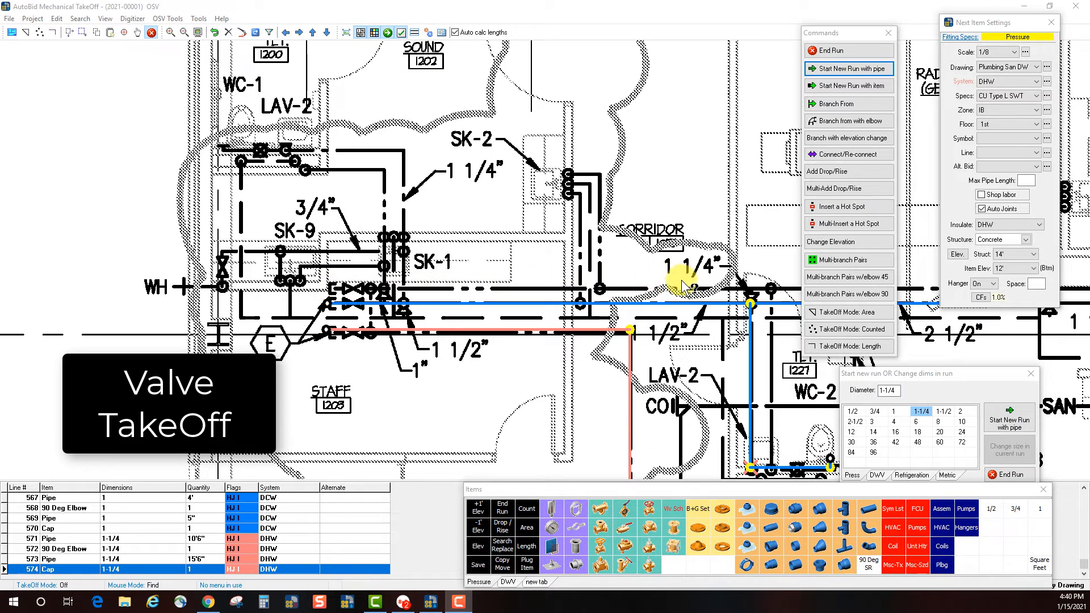
# Step: Run 1-1/4 DHW pipe along the upper corridor line to note E, with a ball valve at the valve symbol and a cap at the end
pyautogui.click(1009, 425)
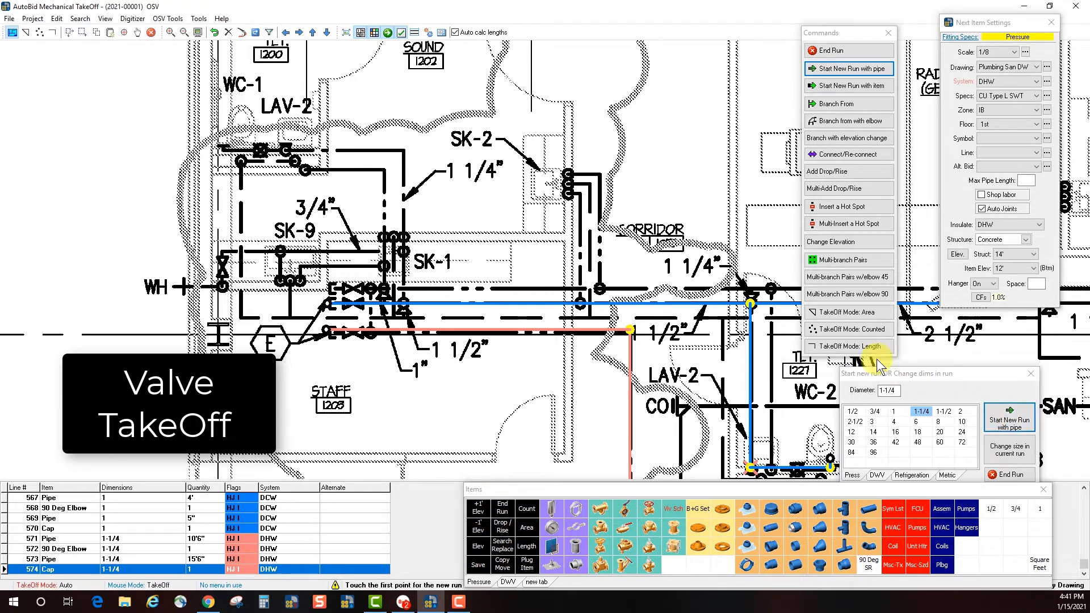
pyautogui.click(921, 292)
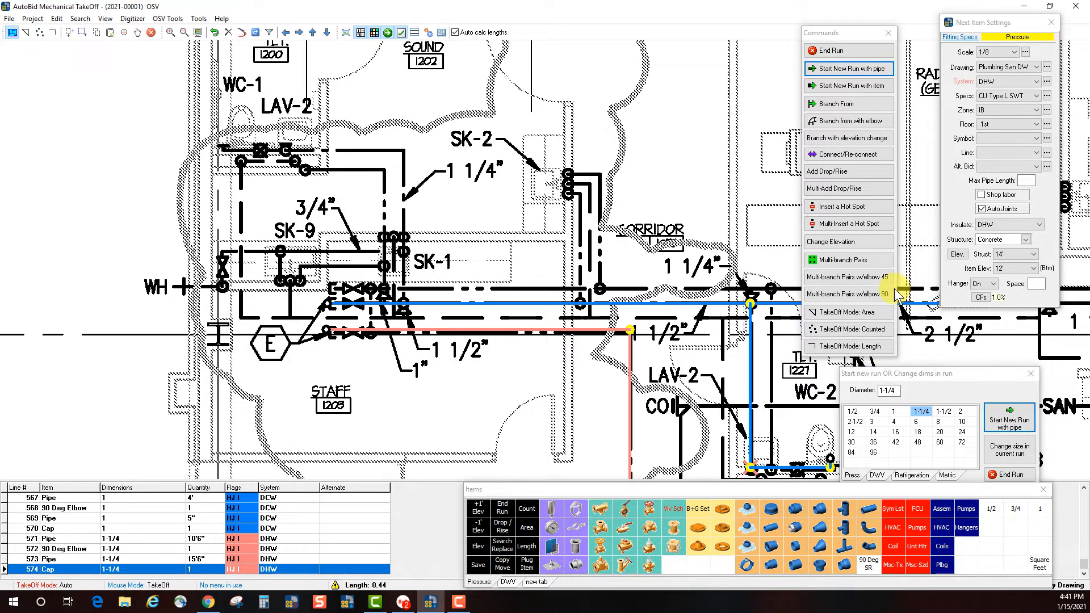
pyautogui.click(356, 291)
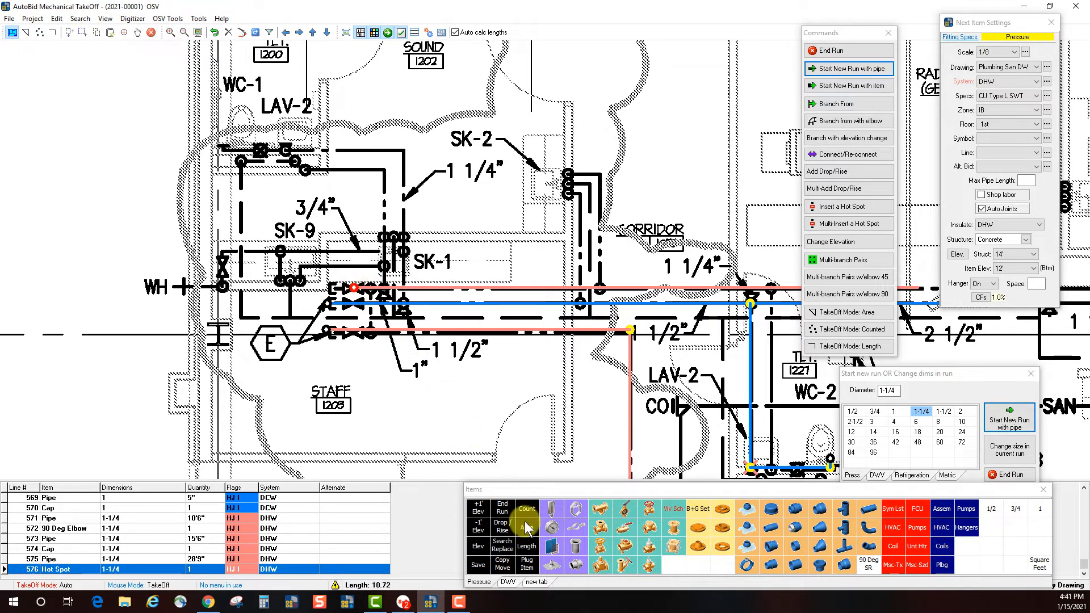
pyautogui.click(626, 529)
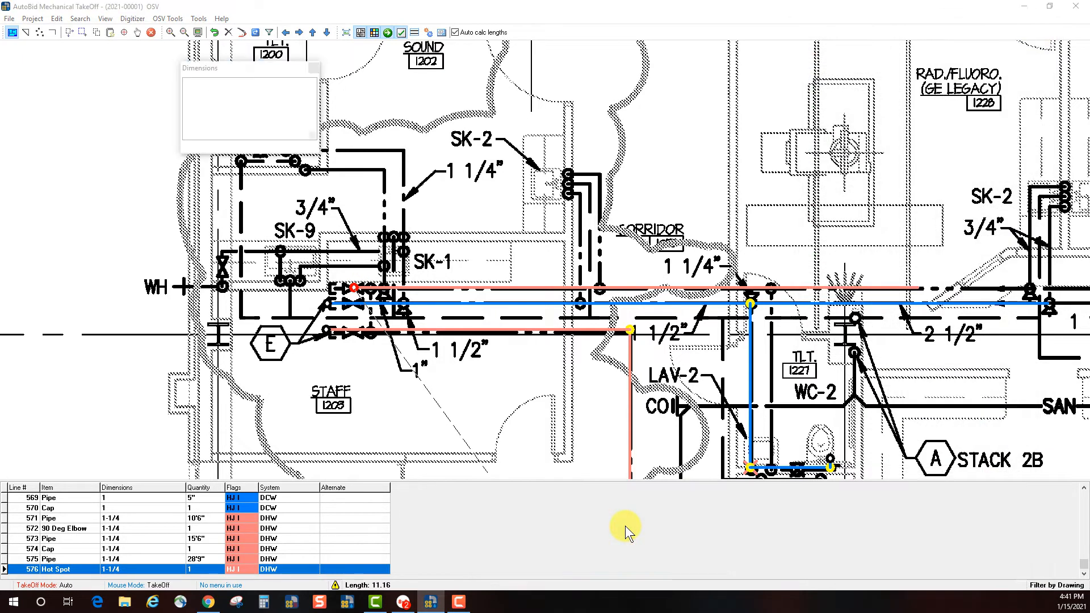
pyautogui.click(329, 289)
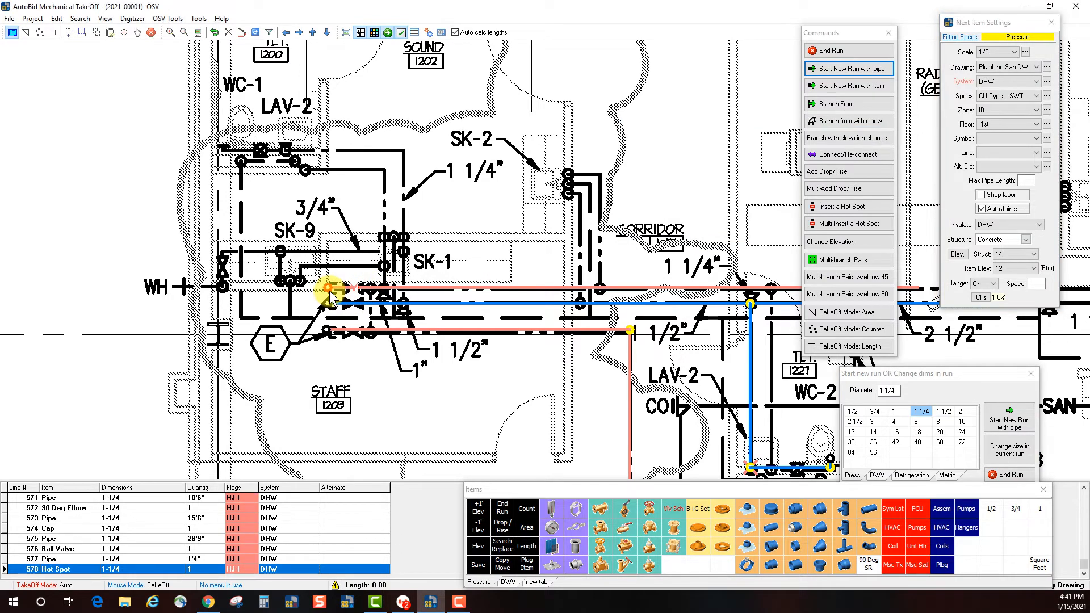
pyautogui.click(766, 507)
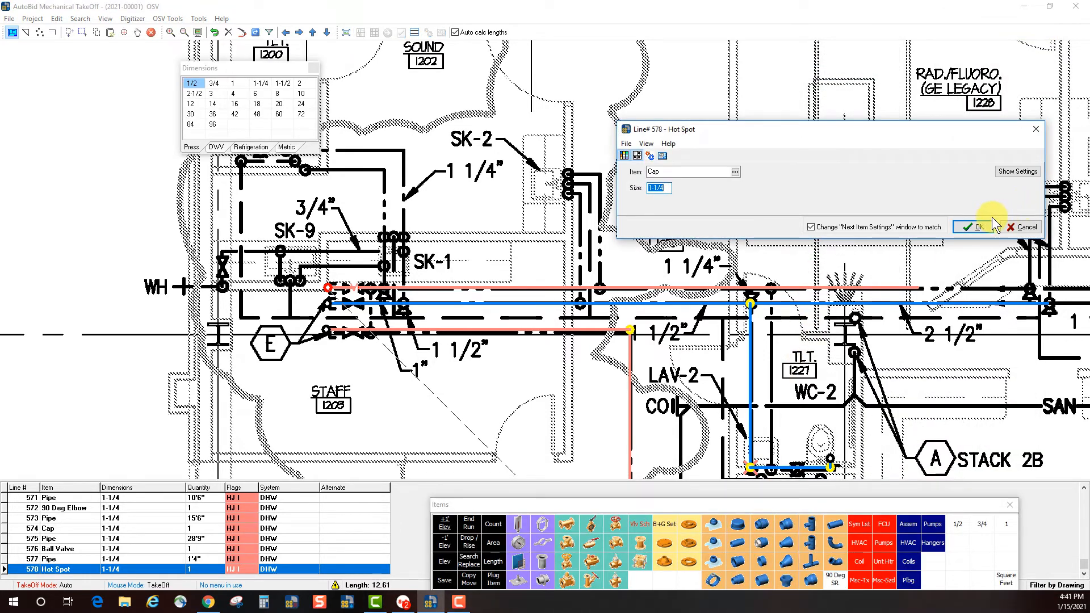
pyautogui.click(973, 226)
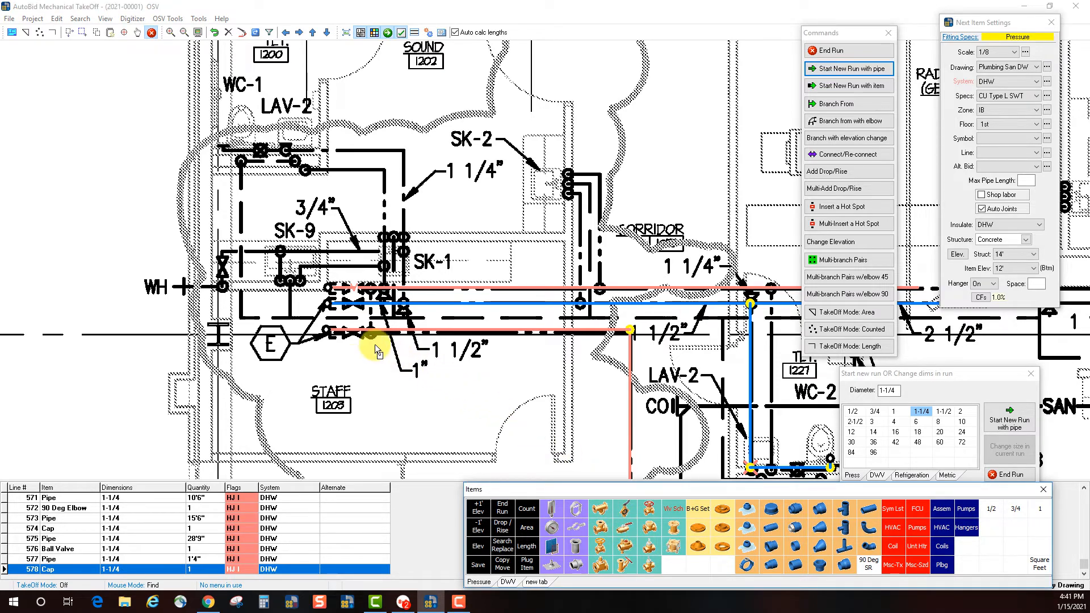
# Step: Insert ball valves at the remaining valve symbols near note E, 1-1/4 on the lower DHW line and 1-1/2 on the DCW line
pyautogui.doubleClick(354, 333)
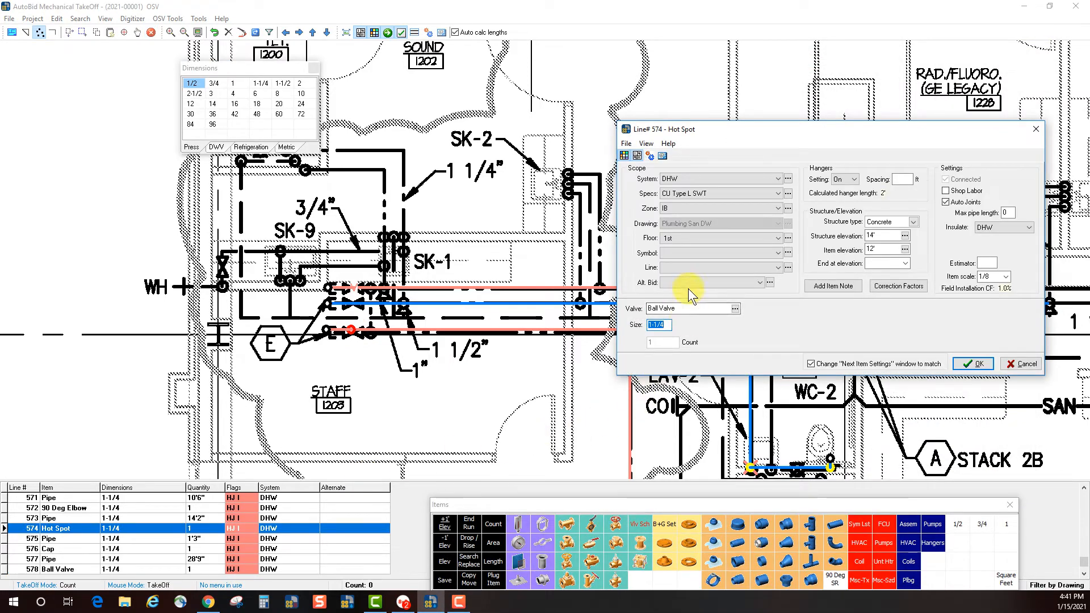
pyautogui.click(970, 364)
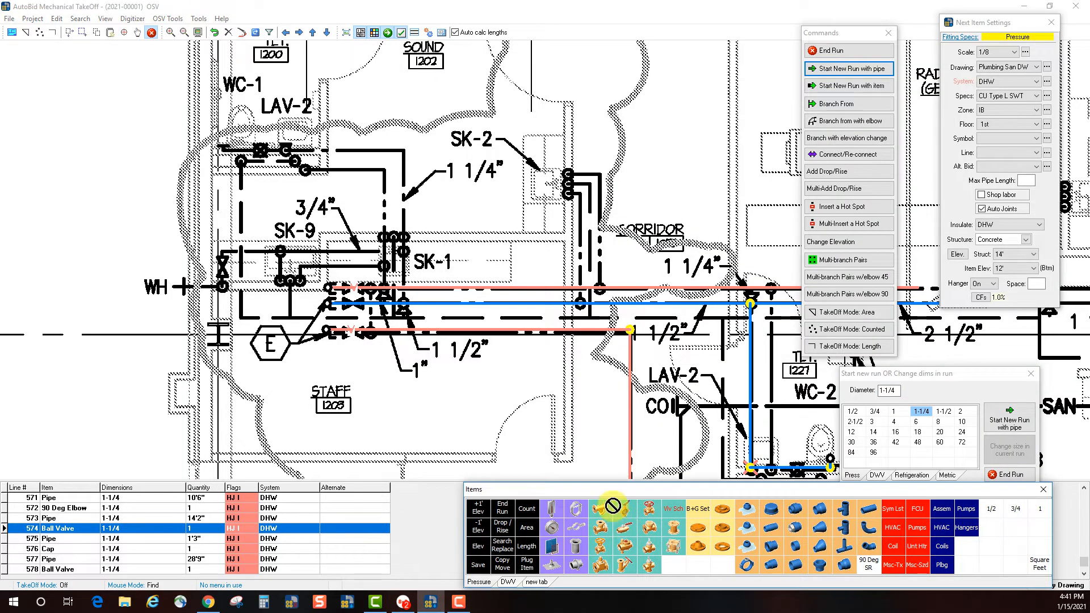
pyautogui.doubleClick(353, 305)
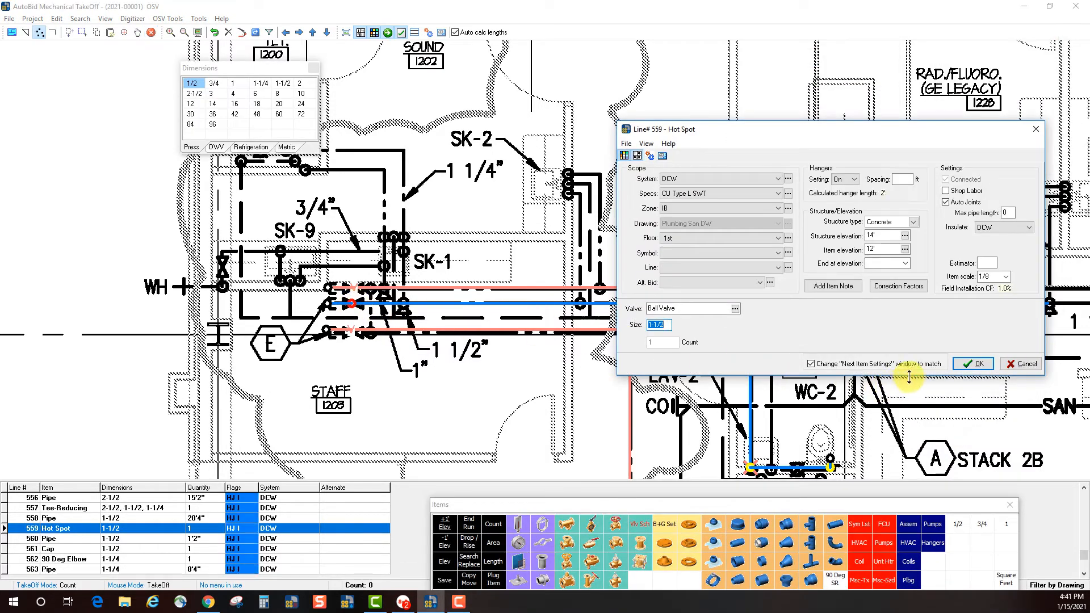
pyautogui.click(967, 363)
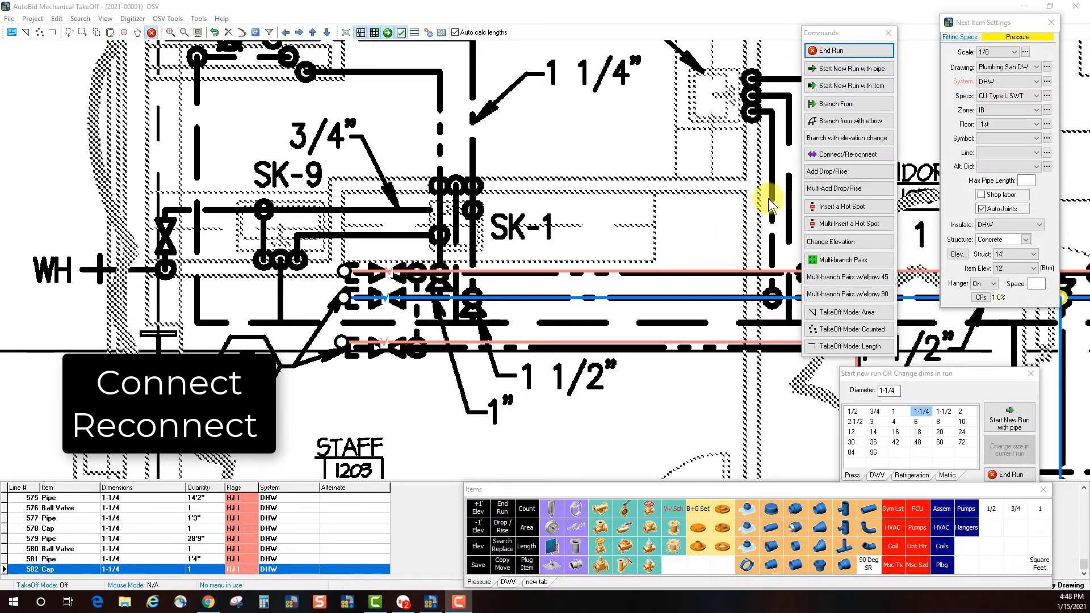
# Step: Connect the upper and lower DHW lines beside the ball valves with a 1-1/4 pipe, using the settings of the starting item
pyautogui.click(849, 154)
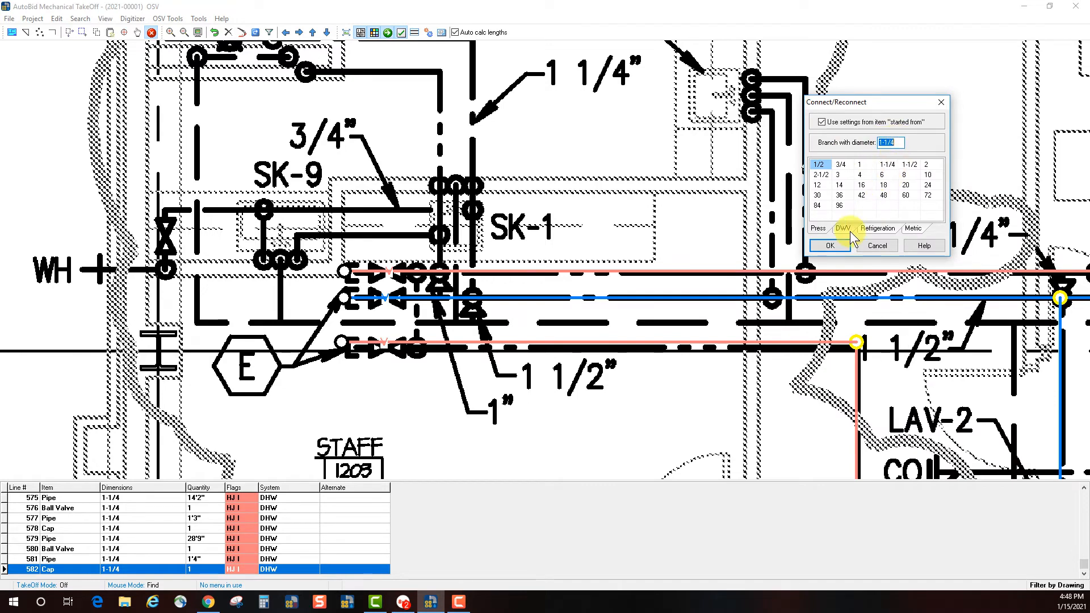
pyautogui.click(830, 248)
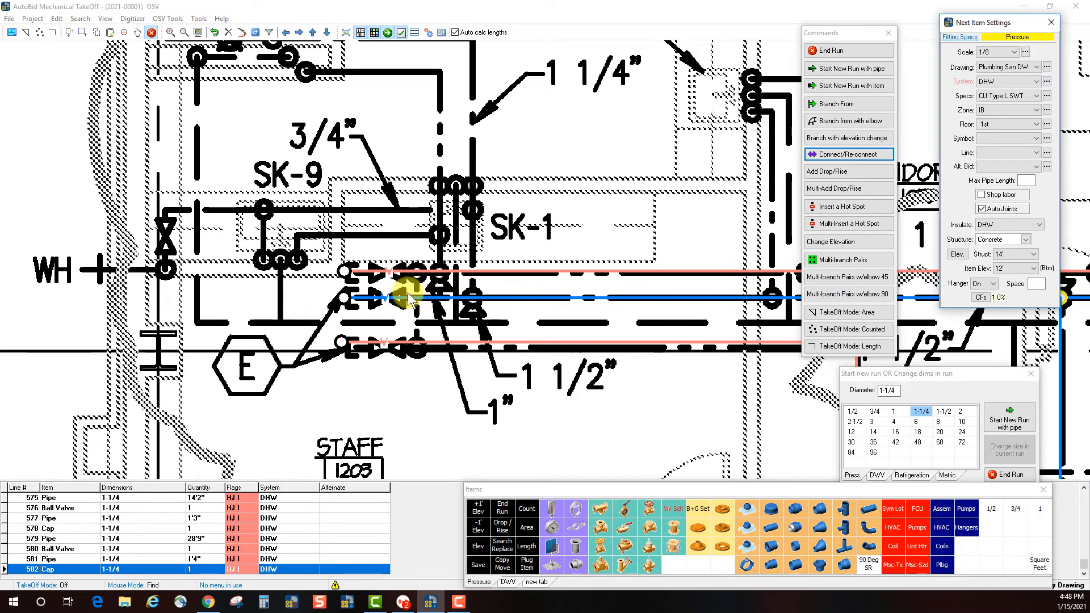
pyautogui.click(417, 272)
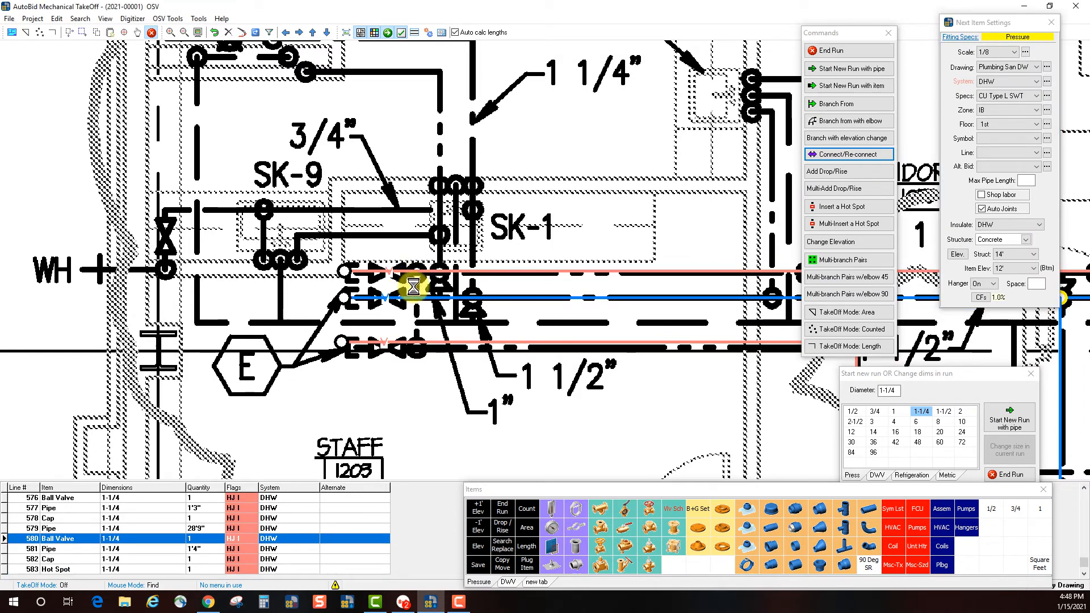
pyautogui.click(418, 343)
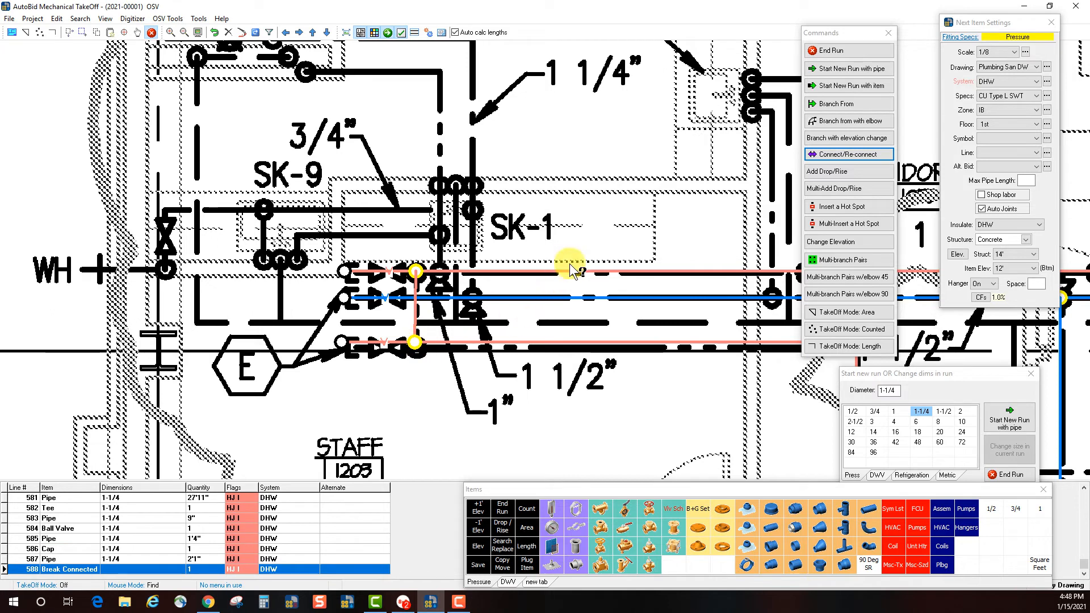
# Step: Check the tees at both ends of the new DHW connection and its connecting pipe in the takeoff list
pyautogui.click(417, 273)
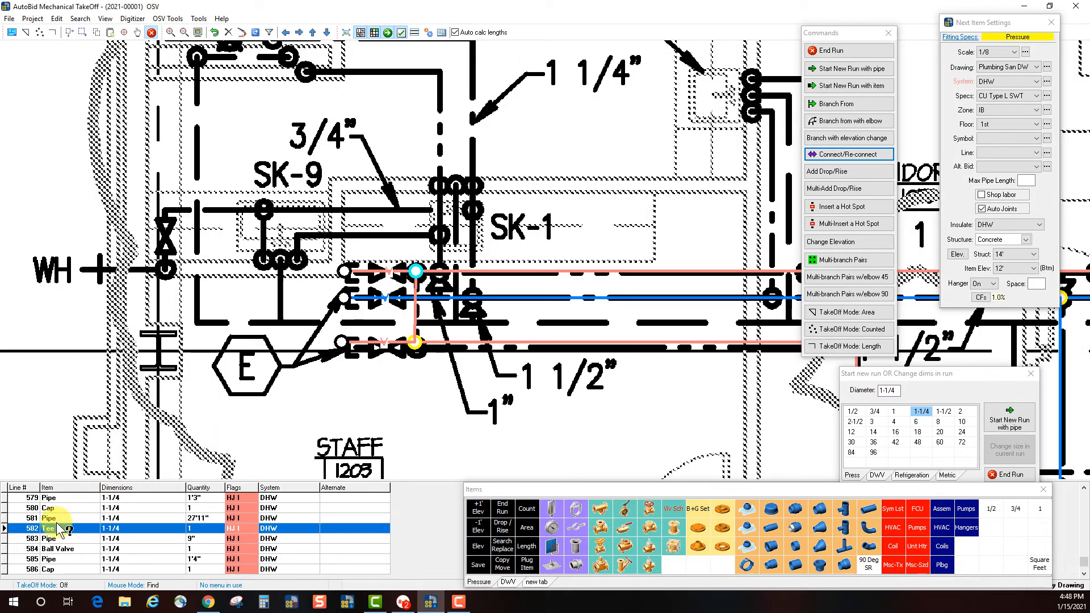
pyautogui.click(414, 343)
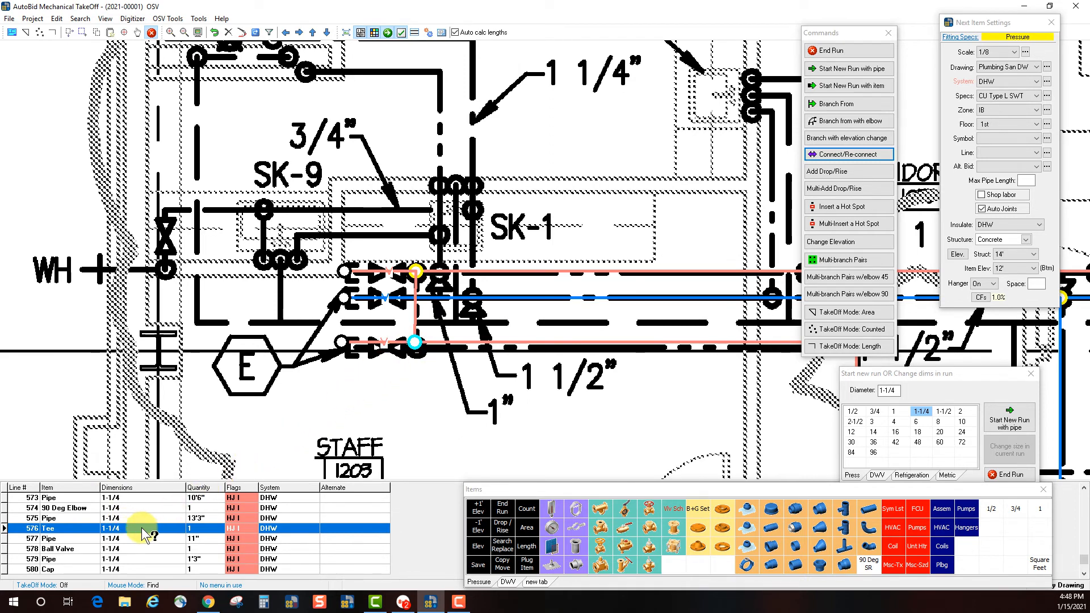
pyautogui.click(415, 318)
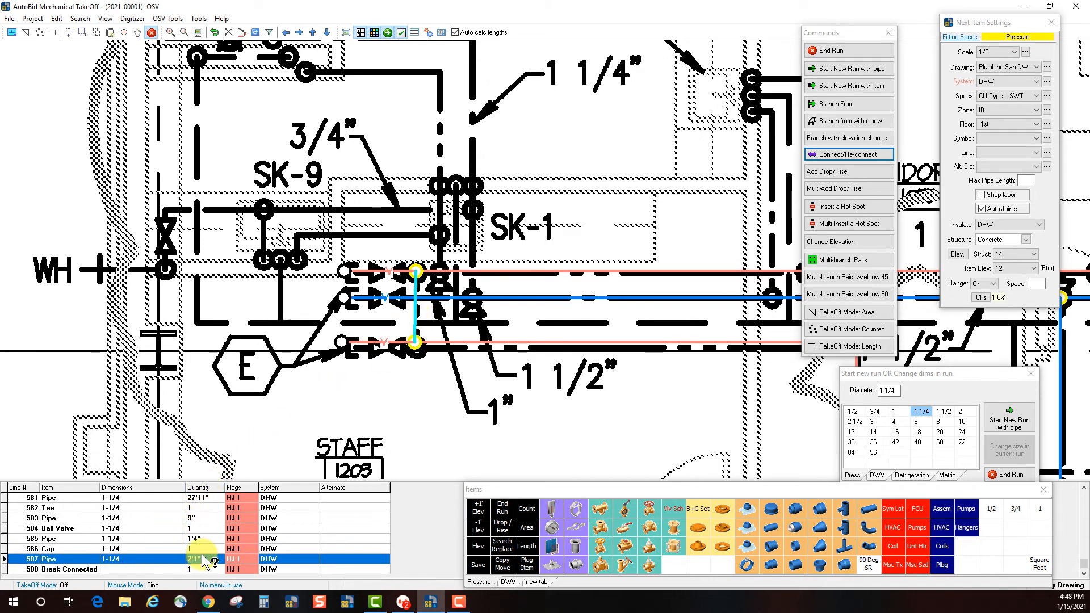
pyautogui.click(835, 157)
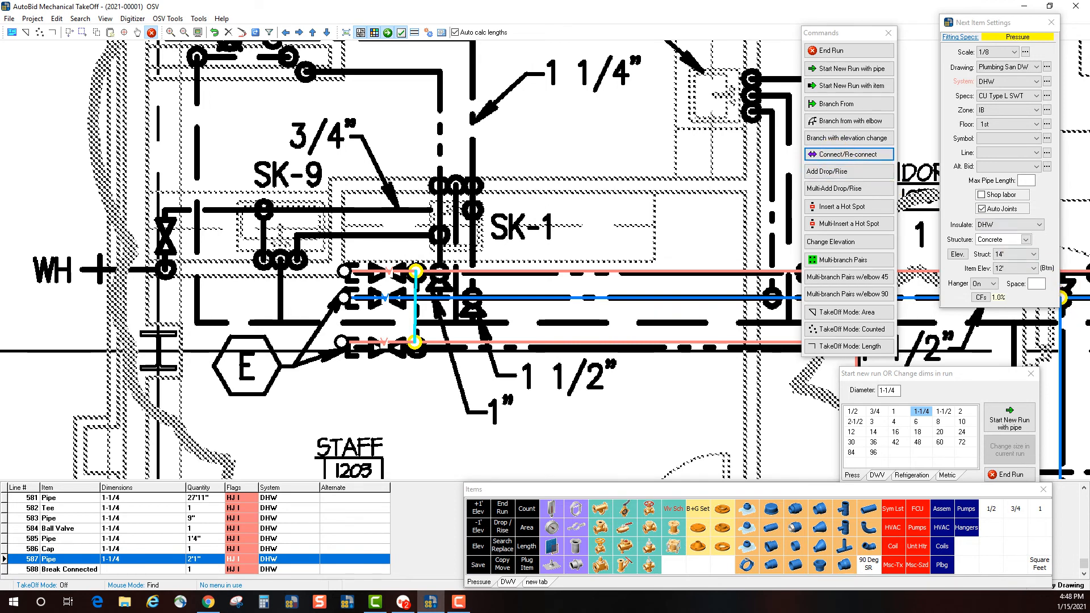